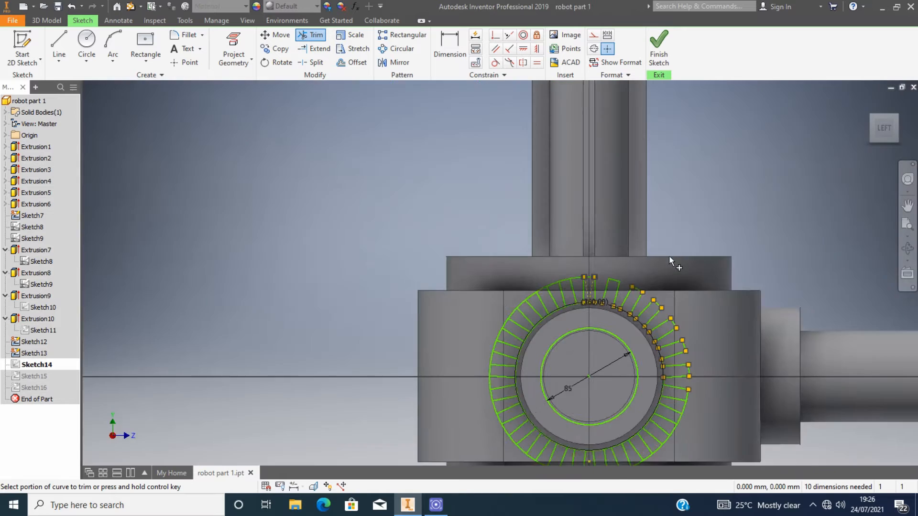
Trim the outer circle arcs between the gear teeth on the lower-right side of the sketch.
scroll(664, 419, down, 4)
click(655, 268)
click(722, 313)
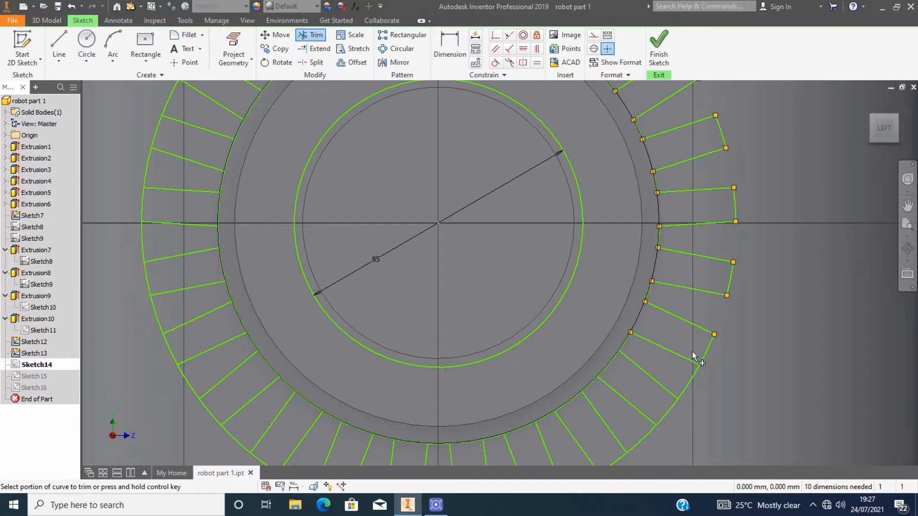
scroll(618, 383, up, 5)
scroll(622, 417, down, 5)
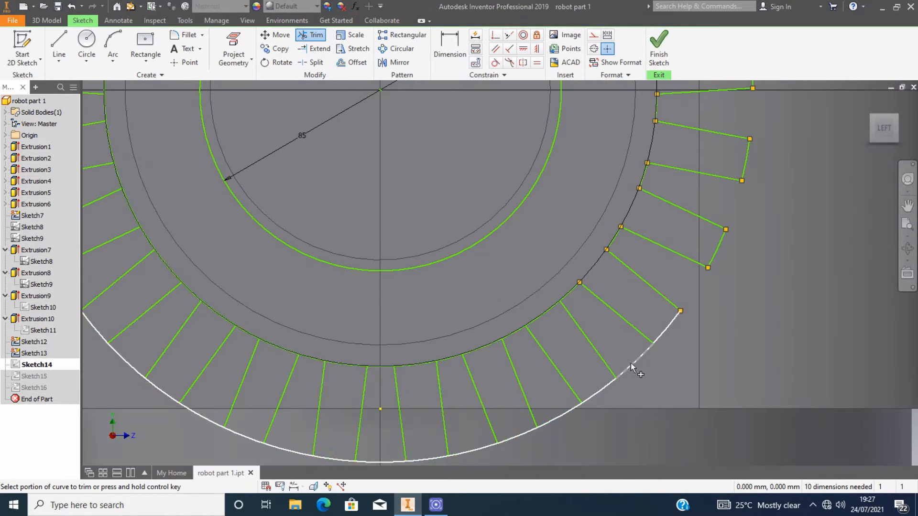
click(631, 364)
click(540, 315)
click(558, 415)
click(483, 348)
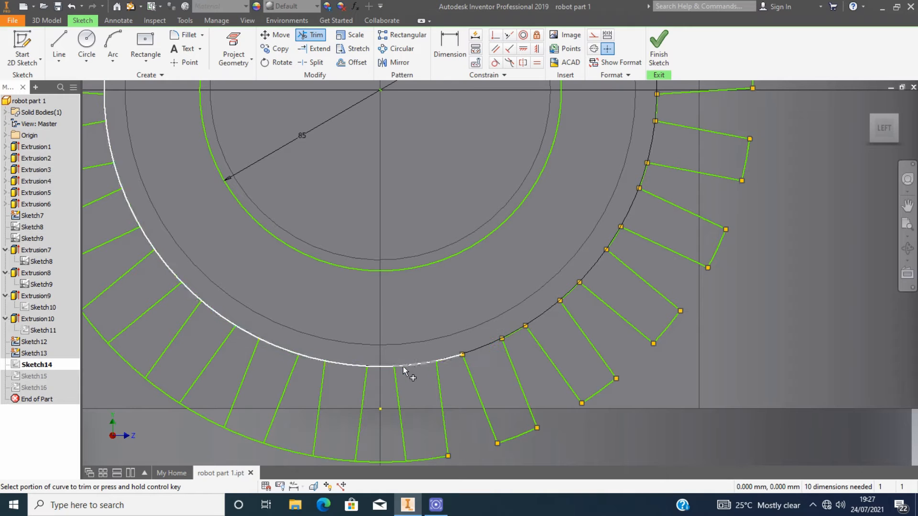
Trim the arc segments between the teeth along the bottom of the gear profile.
scroll(379, 445, up, 4)
scroll(412, 395, down, 3)
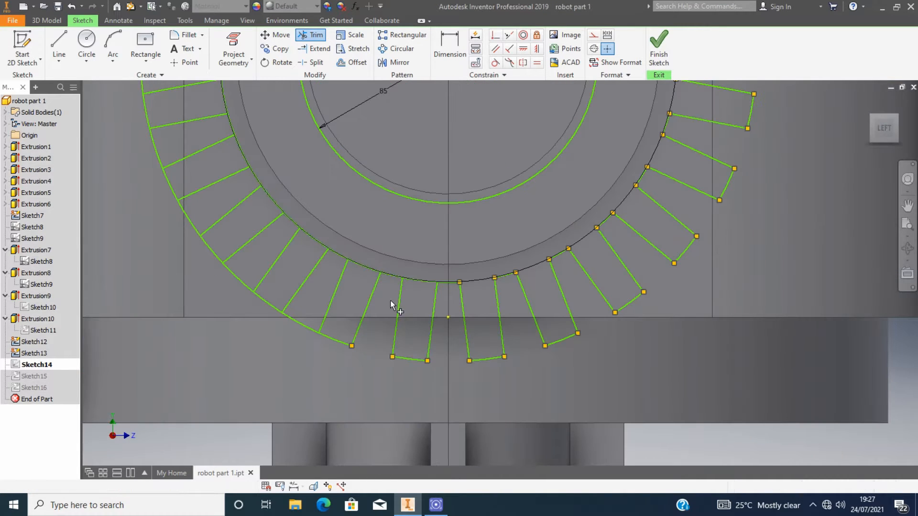
click(420, 282)
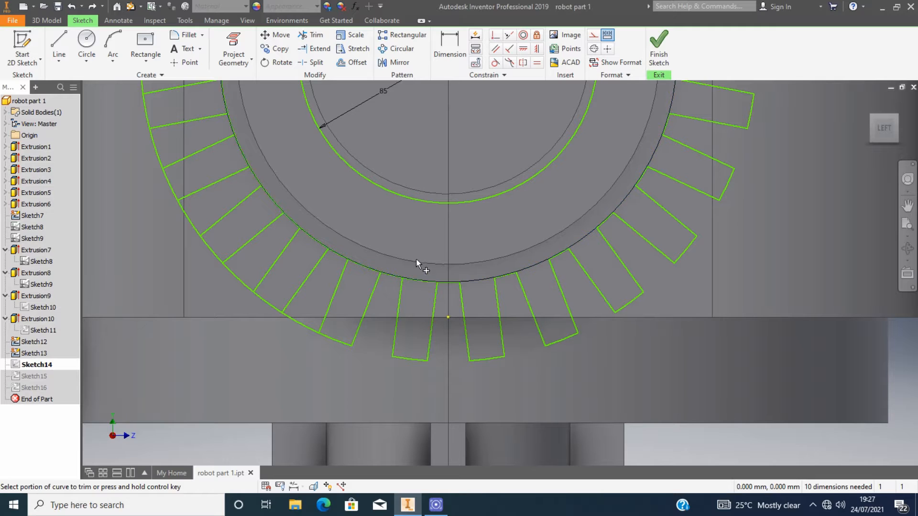
click(362, 268)
click(299, 323)
click(314, 239)
click(239, 279)
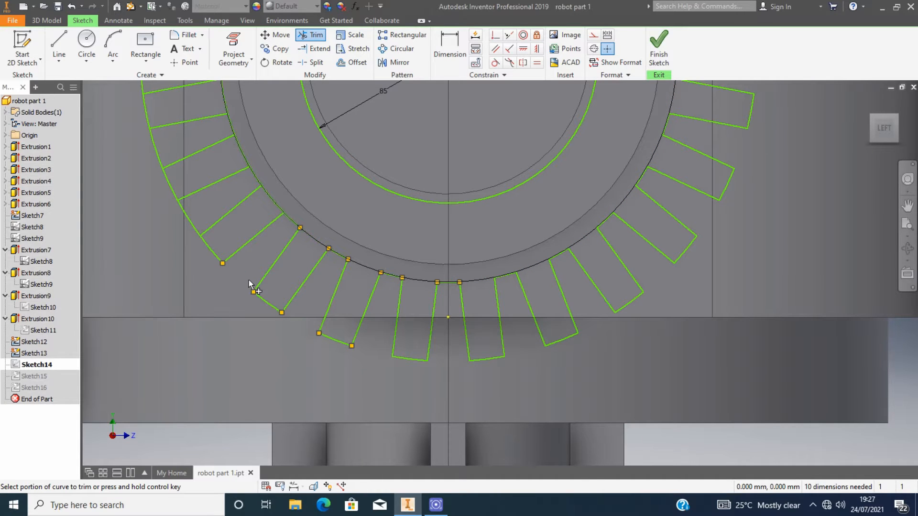
click(255, 176)
click(191, 217)
Restart Trim and remove the arc segments between the teeth on the left side of the gear.
scroll(201, 203, up, 5)
scroll(200, 182, down, 3)
click(226, 176)
click(175, 192)
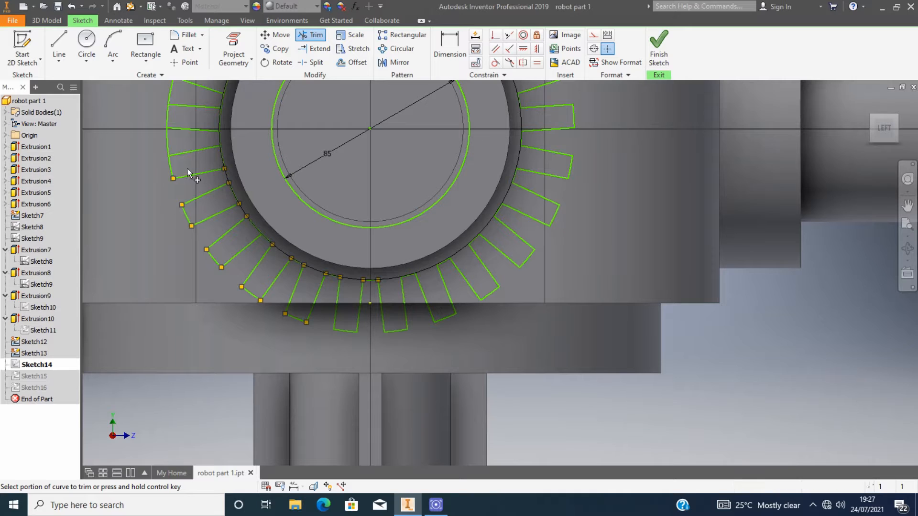
scroll(188, 168, down, 3)
scroll(214, 188, up, 3)
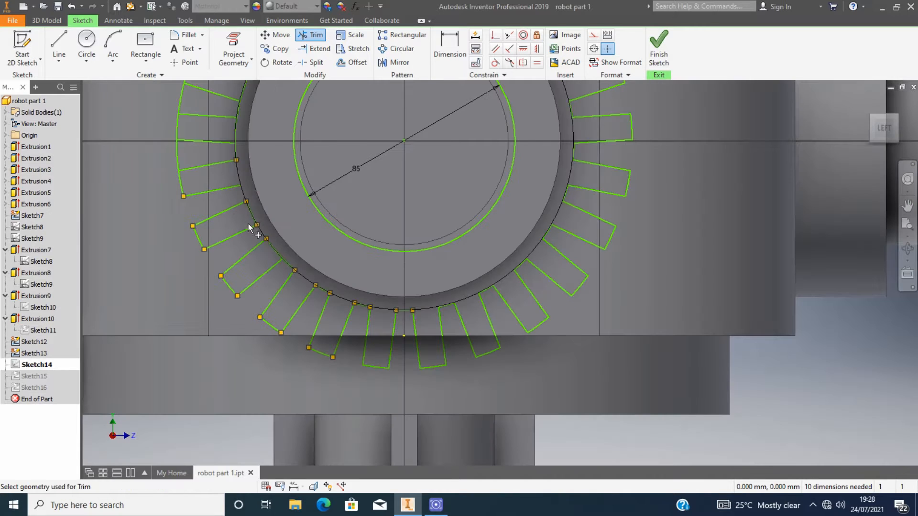
key(Escape)
key(x)
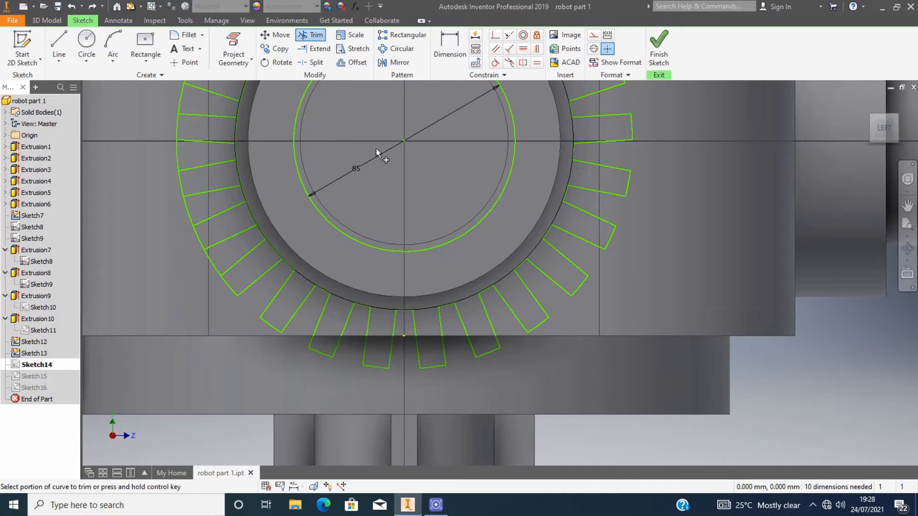
click(212, 262)
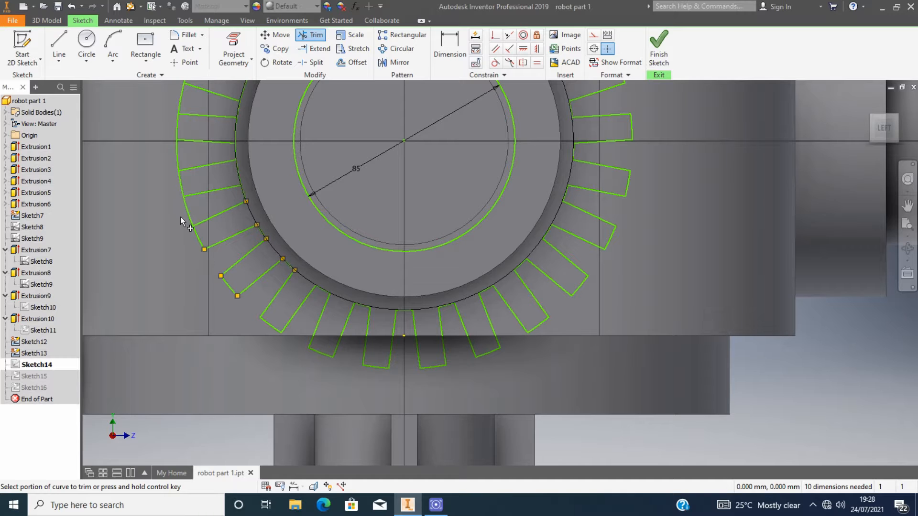
click(187, 209)
click(239, 181)
scroll(224, 205, up, 2)
click(194, 161)
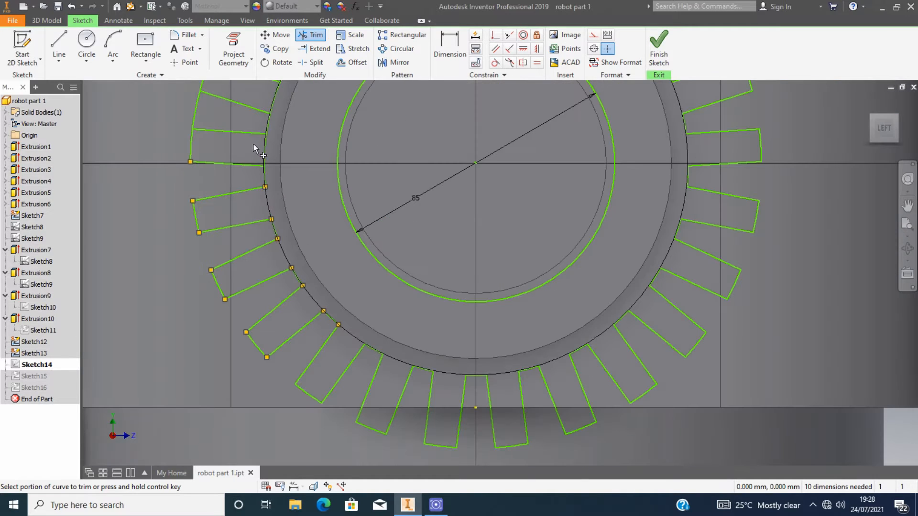
Trim the remaining arc segments between the top teeth and finish the sketch.
scroll(248, 122, up, 3)
scroll(266, 144, down, 2)
scroll(265, 144, down, 3)
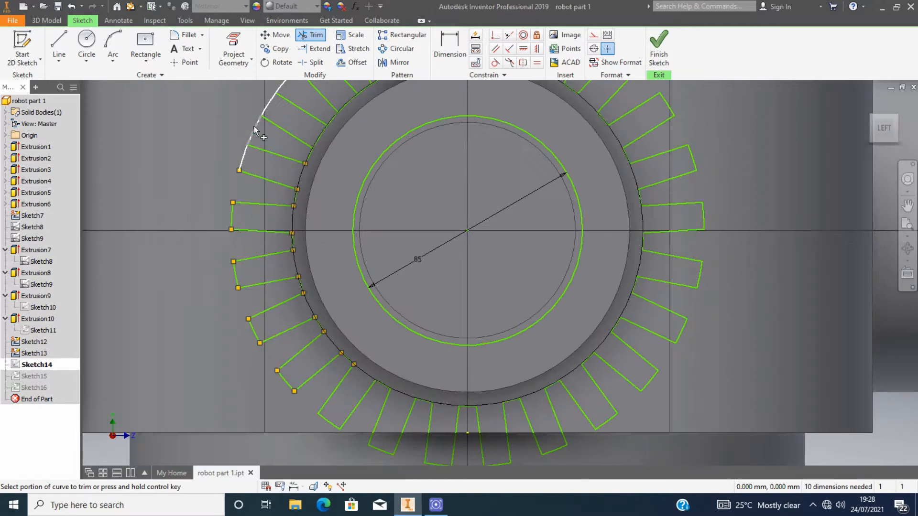
scroll(251, 114, down, 1)
scroll(364, 159, up, 2)
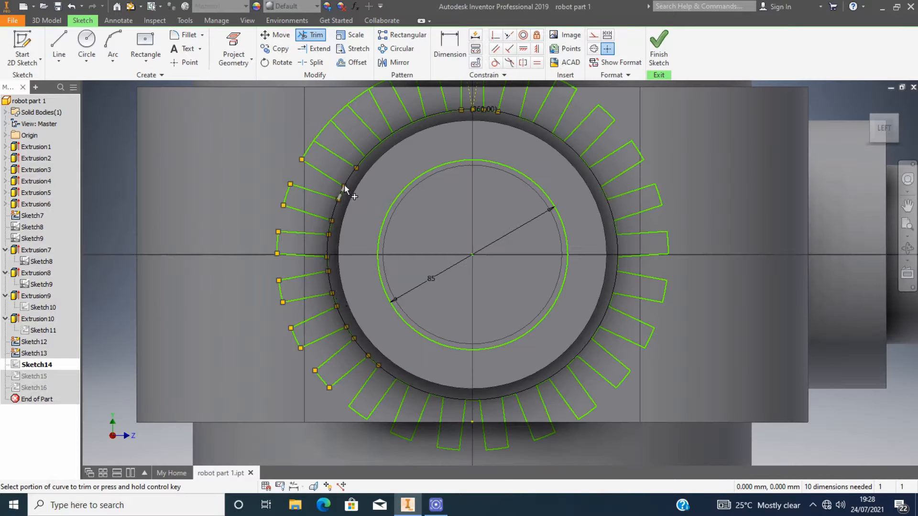
click(372, 148)
scroll(398, 92, down, 3)
click(392, 126)
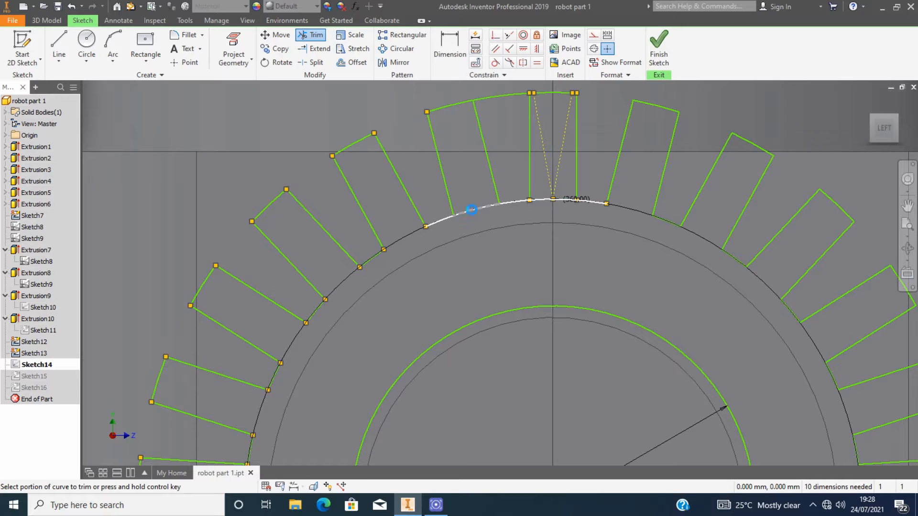
click(471, 209)
click(502, 96)
click(557, 199)
scroll(580, 219, up, 4)
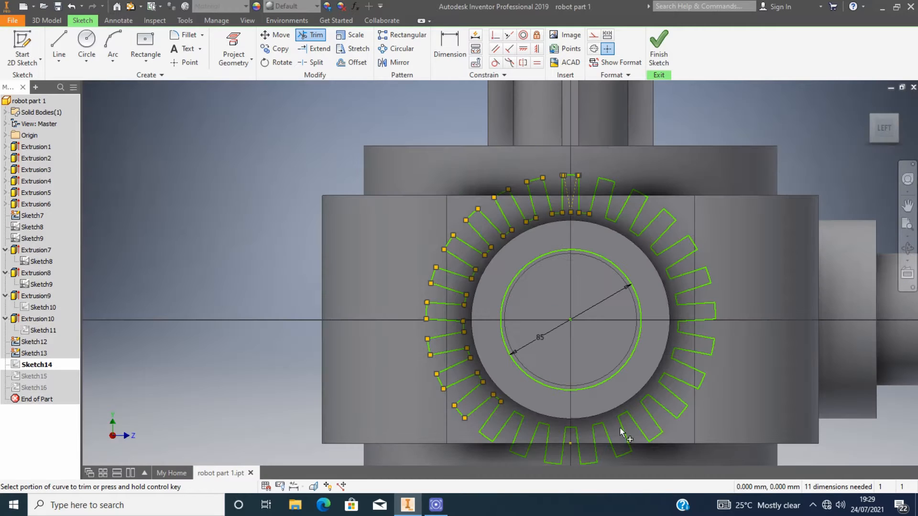
click(658, 48)
Extrude the gear tooth profile 250 mm in the flipped direction.
click(96, 47)
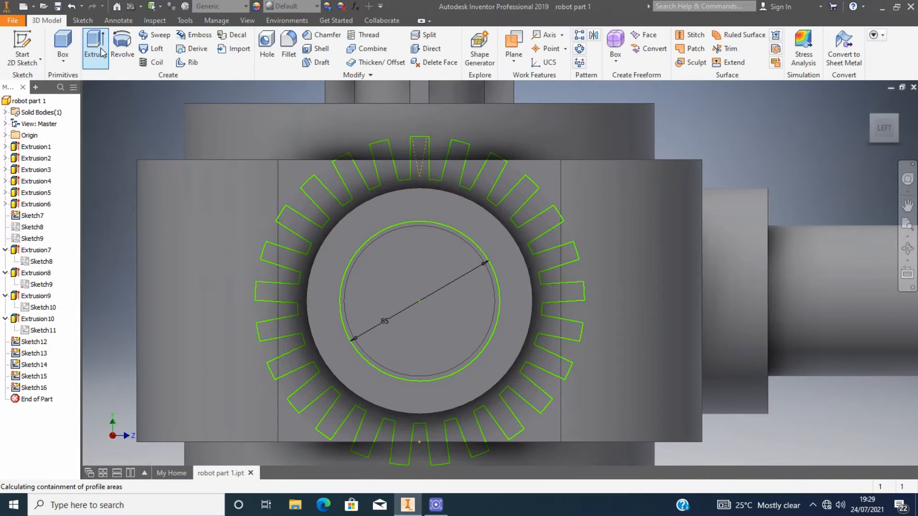
click(896, 140)
scroll(669, 231, up, 4)
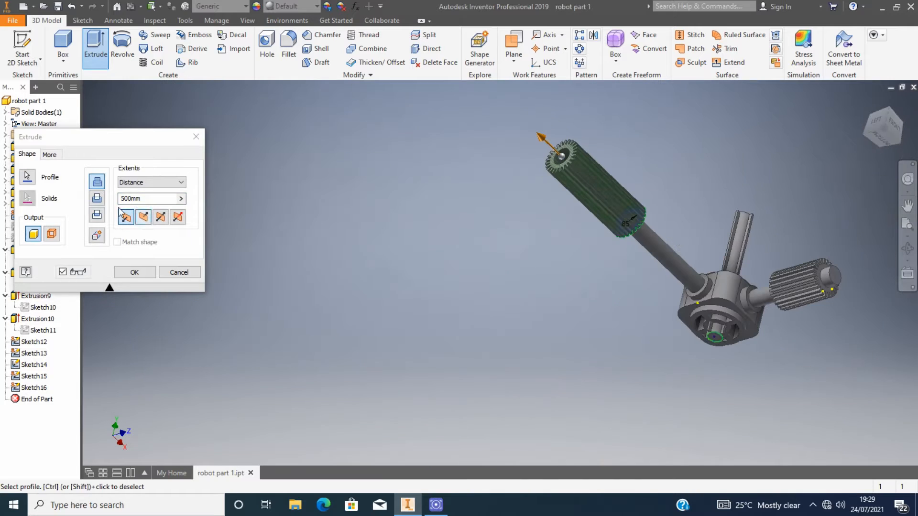
click(123, 198)
drag(132, 198, 82, 199)
text(250)
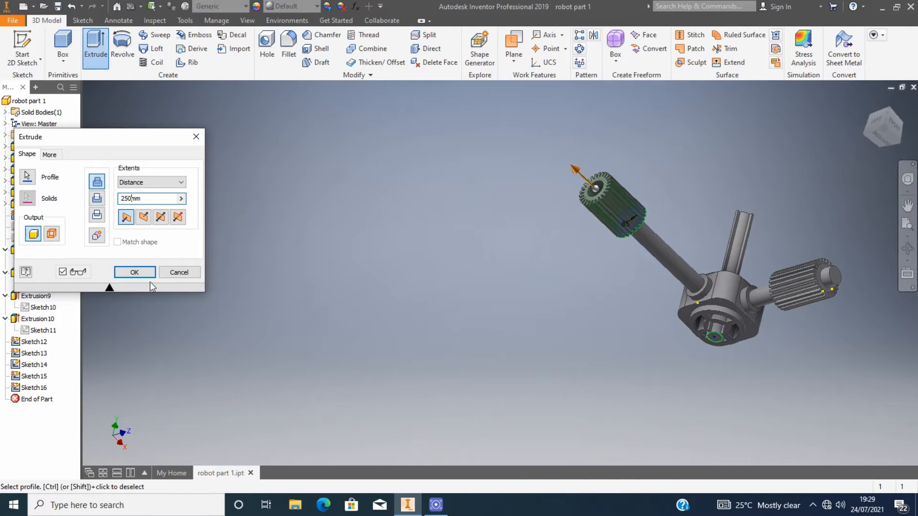
click(143, 216)
scroll(510, 268, down, 3)
shift+middle_drag(510, 268, 749, 238)
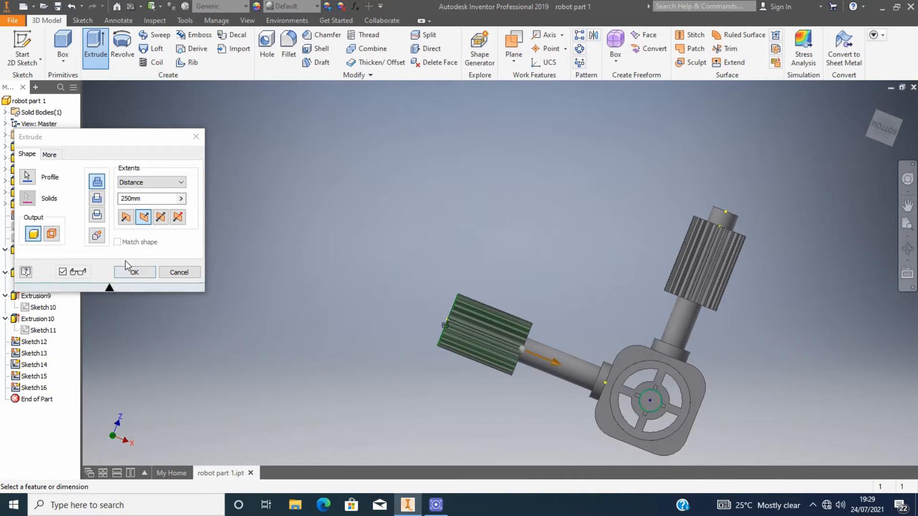
click(49, 154)
click(27, 155)
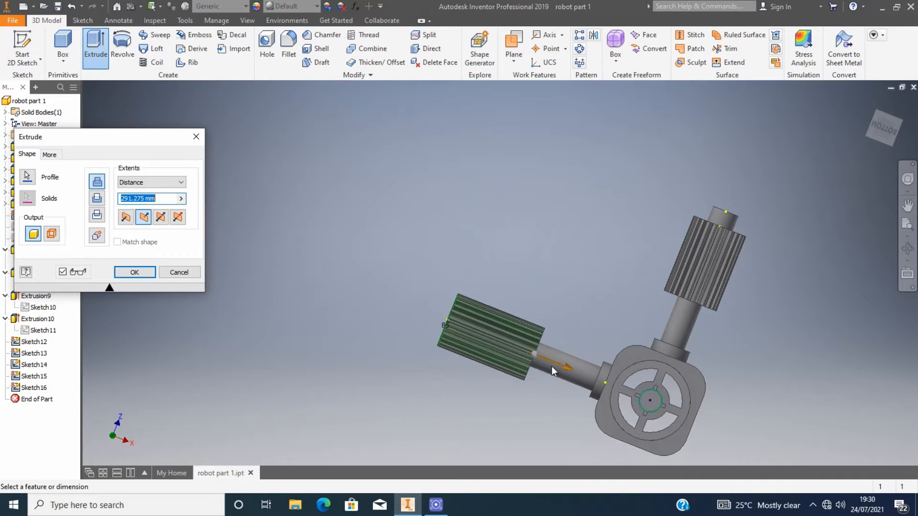
click(131, 198)
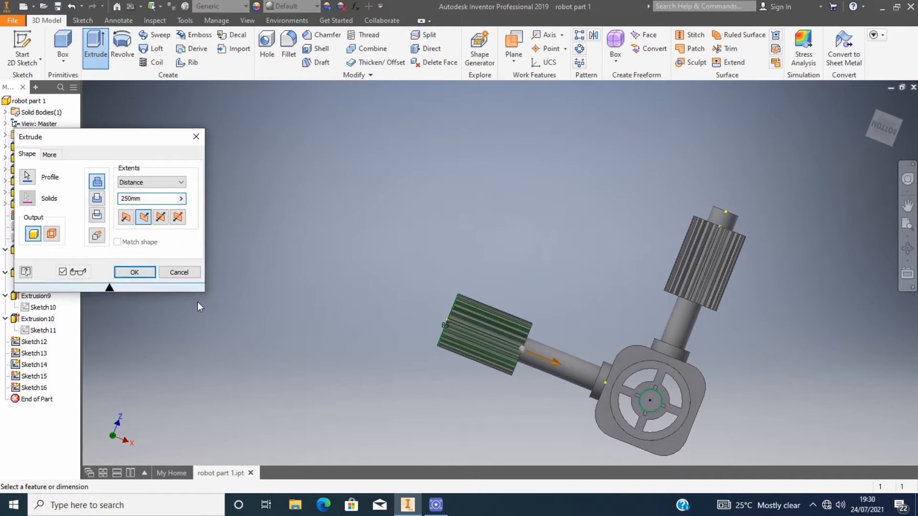
key(Return)
Inspect the shaft extrusions' settings, opening the vertical shaft's Extrude dialog and closing it unchanged.
scroll(728, 211, up, 4)
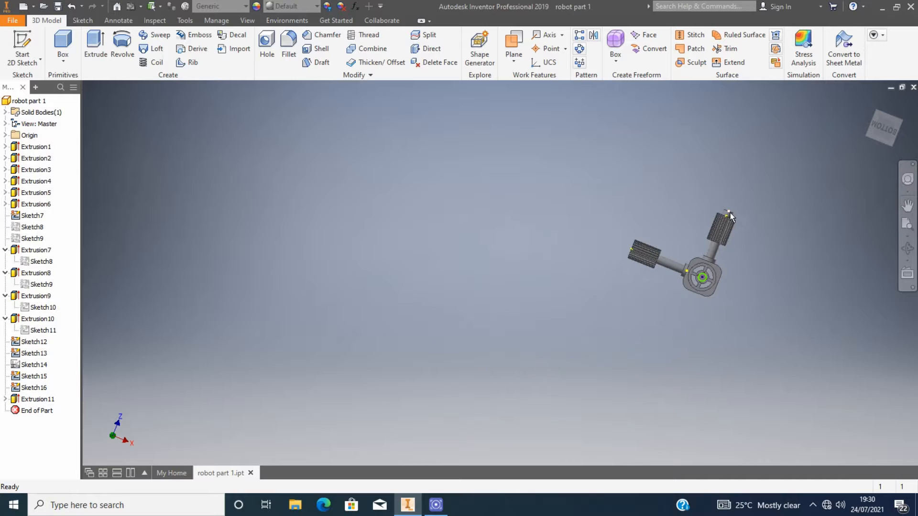
scroll(726, 229, down, 5)
drag(885, 131, 897, 108)
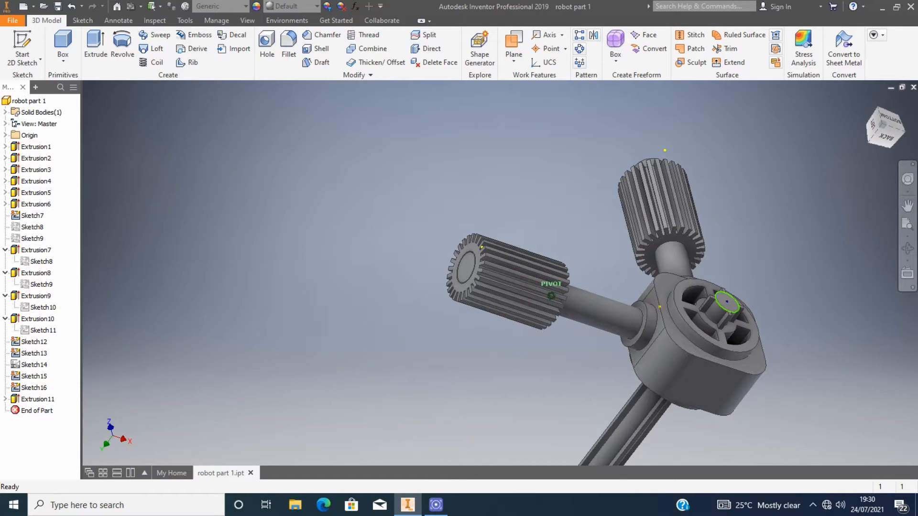
double_click(530, 301)
click(196, 137)
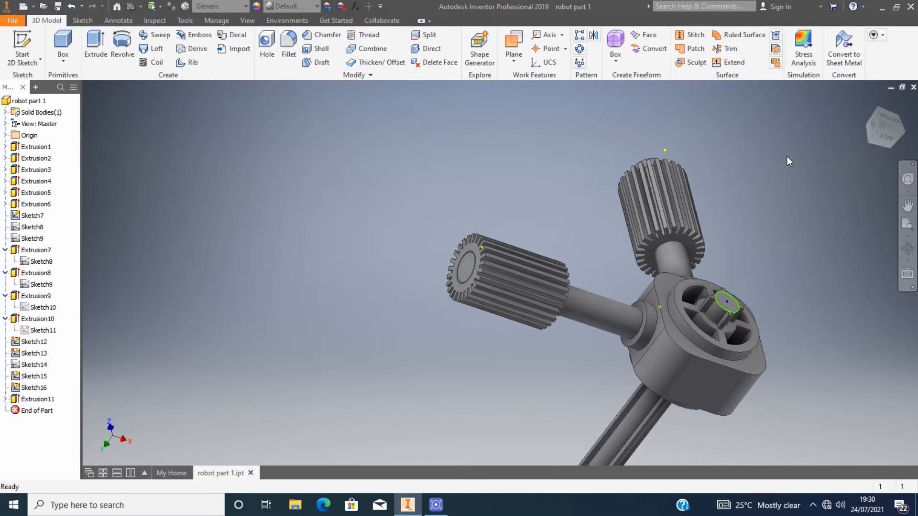
click(890, 124)
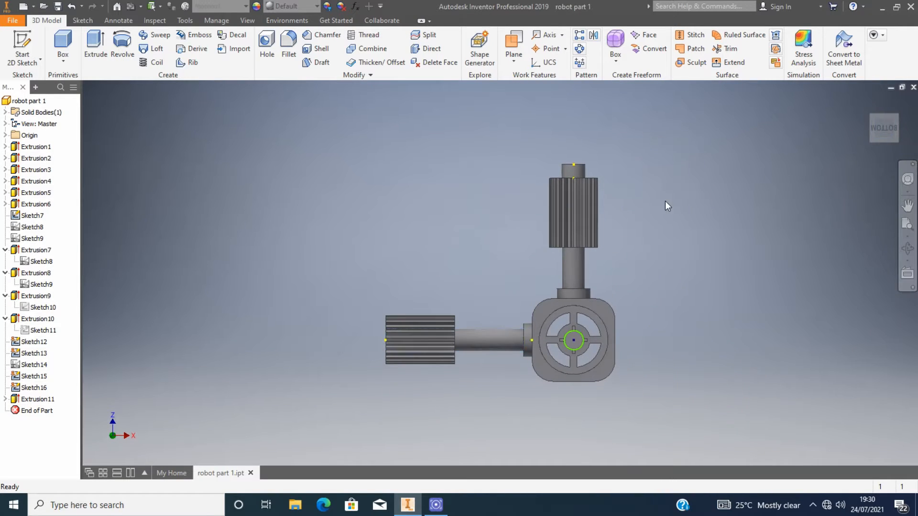
click(573, 271)
double_click(43, 207)
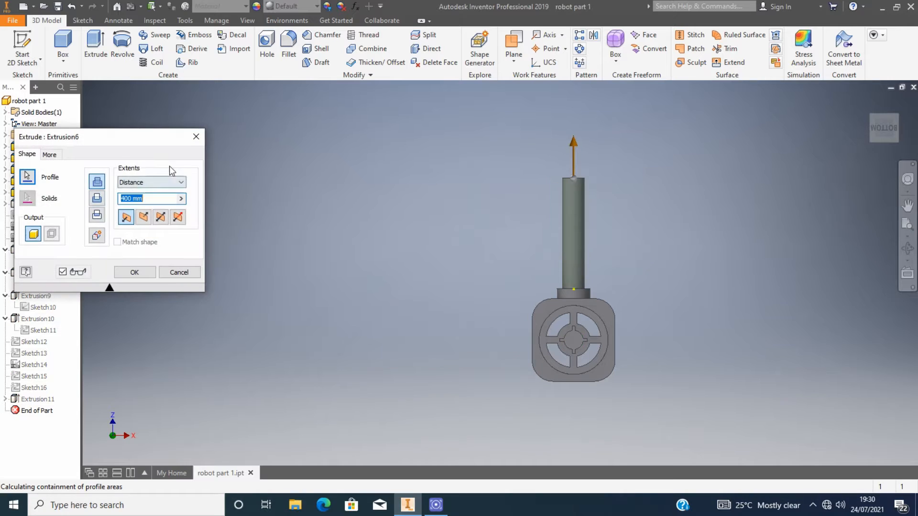
click(194, 137)
Delete the vertical shaft feature Extrusion6 from the model.
click(505, 335)
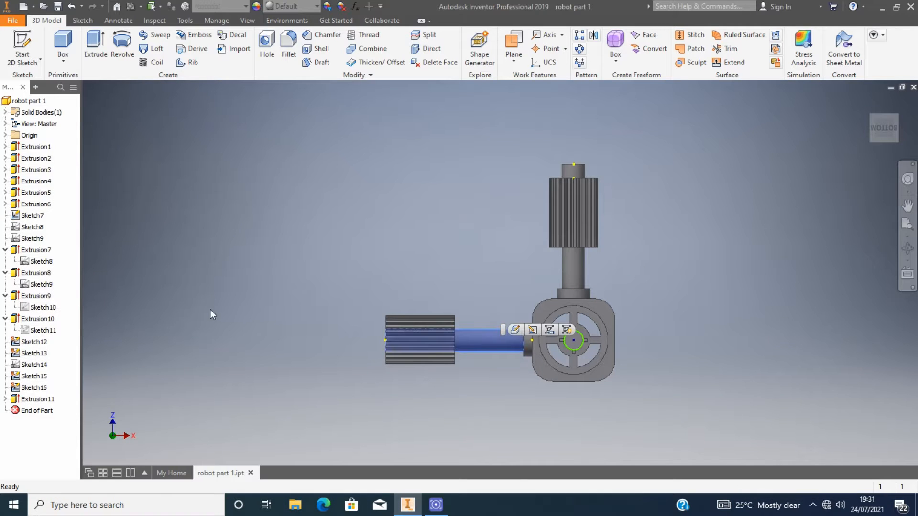
scroll(458, 357, down, 3)
scroll(447, 331, up, 3)
scroll(469, 356, up, 2)
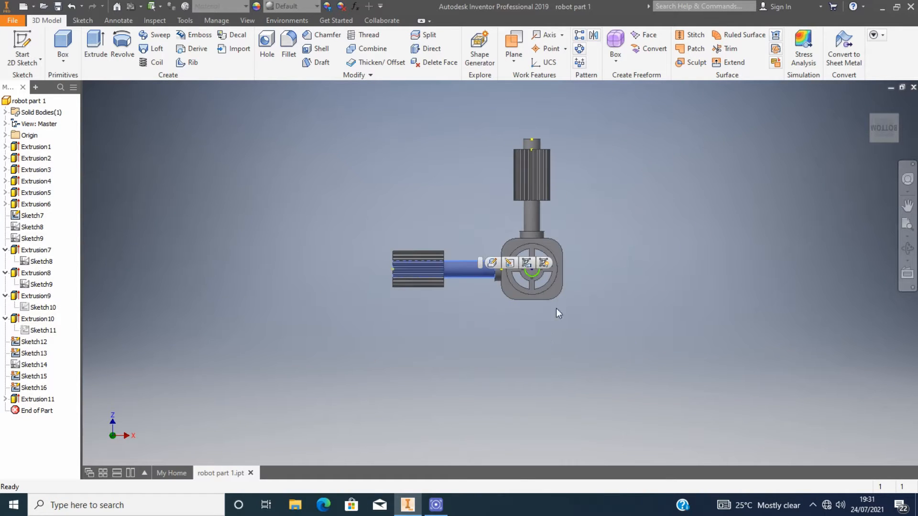
click(605, 247)
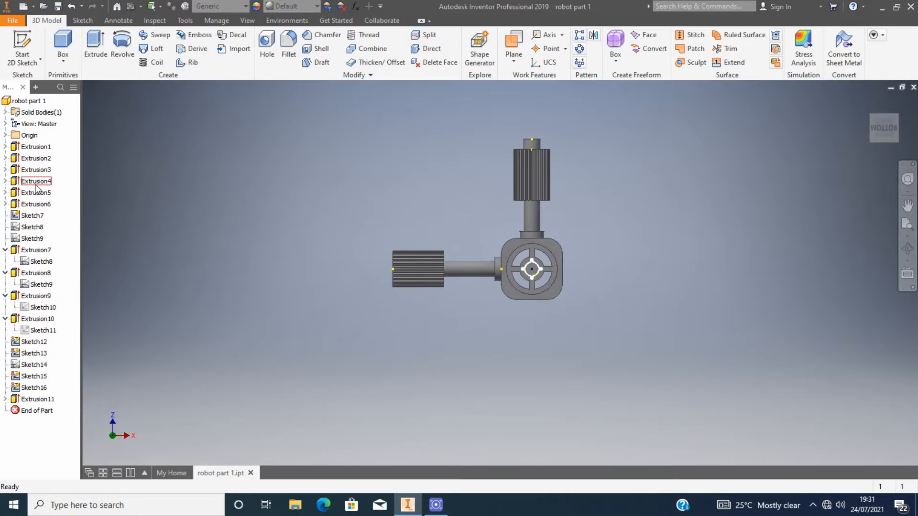
click(36, 204)
right_click(37, 206)
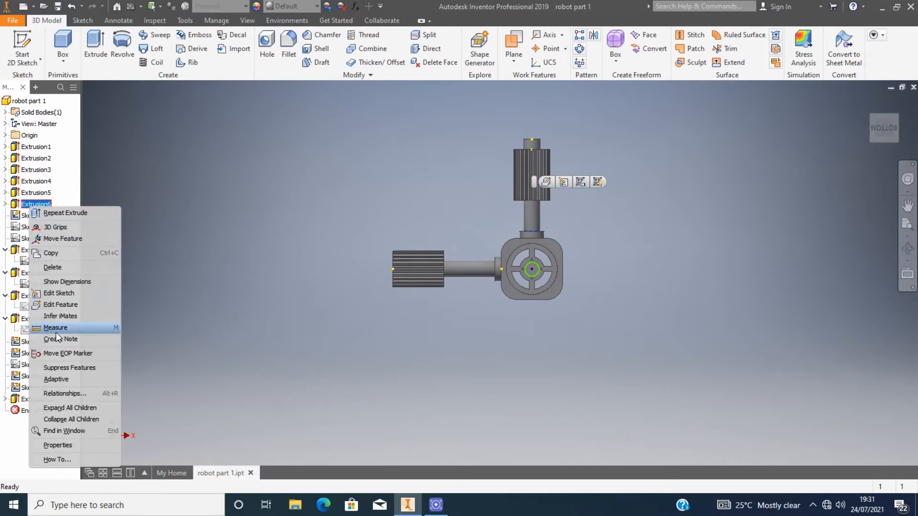
click(52, 271)
click(133, 147)
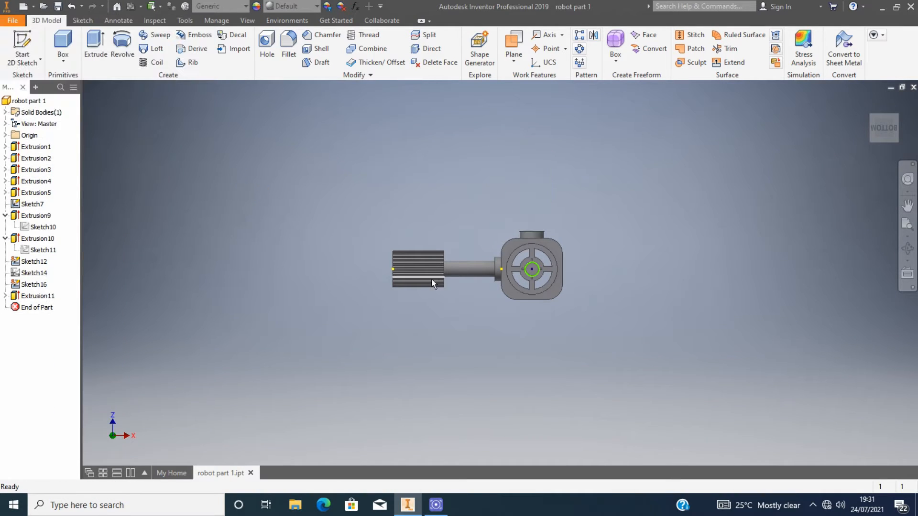
Orbit the model and open the horizontal shaft's Extrusion10 settings, closing them unchanged.
scroll(432, 279, down, 3)
click(871, 101)
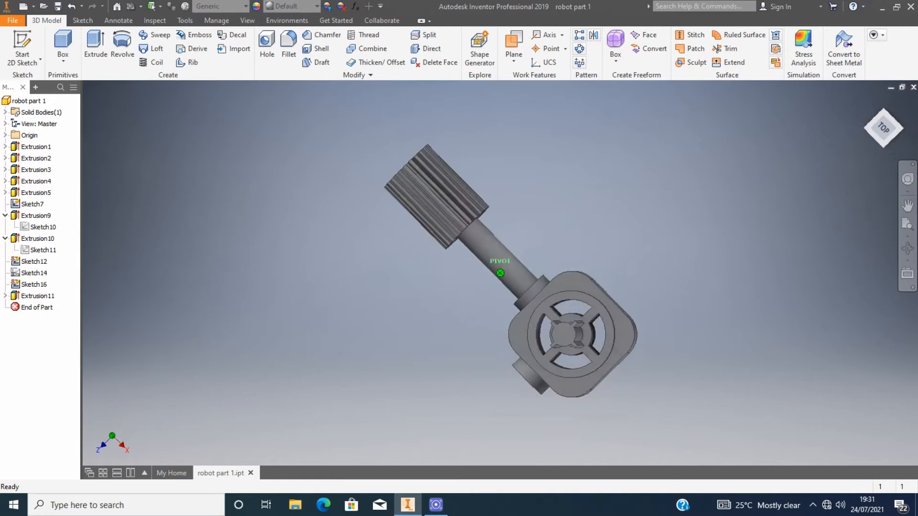
drag(884, 128, 893, 151)
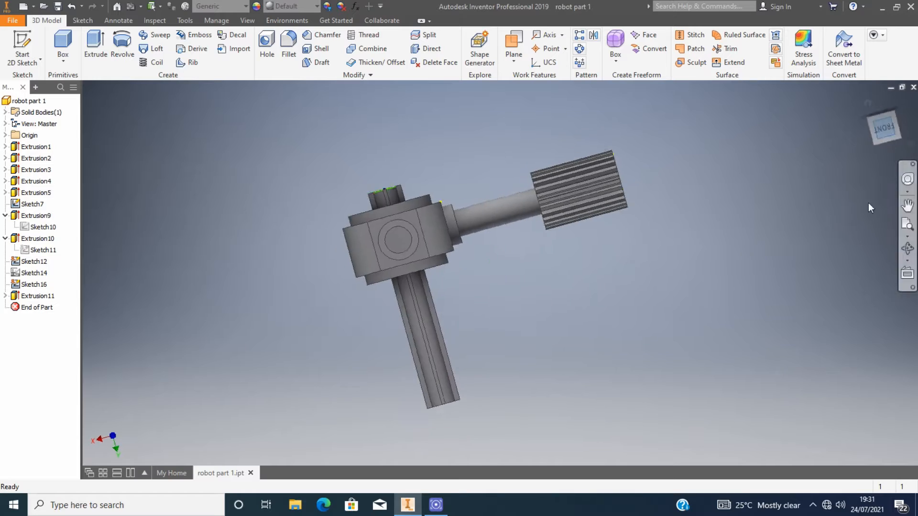
click(34, 216)
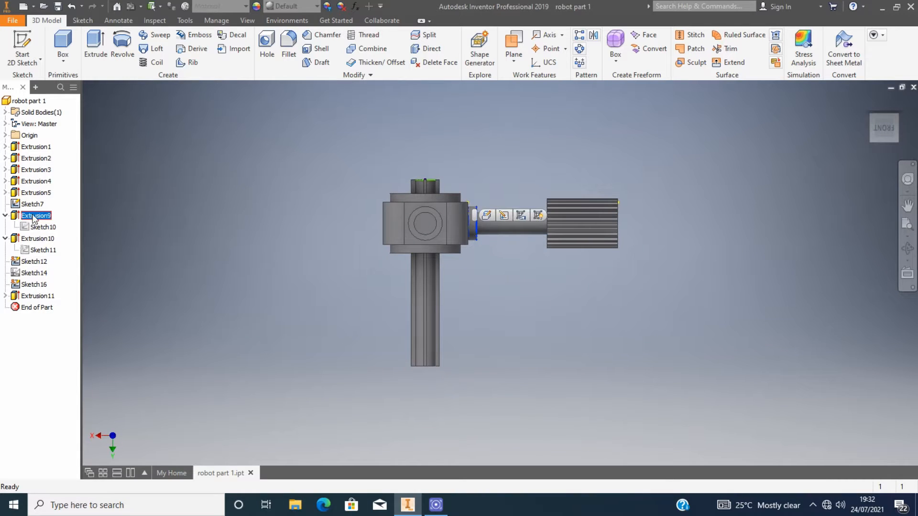
double_click(15, 239)
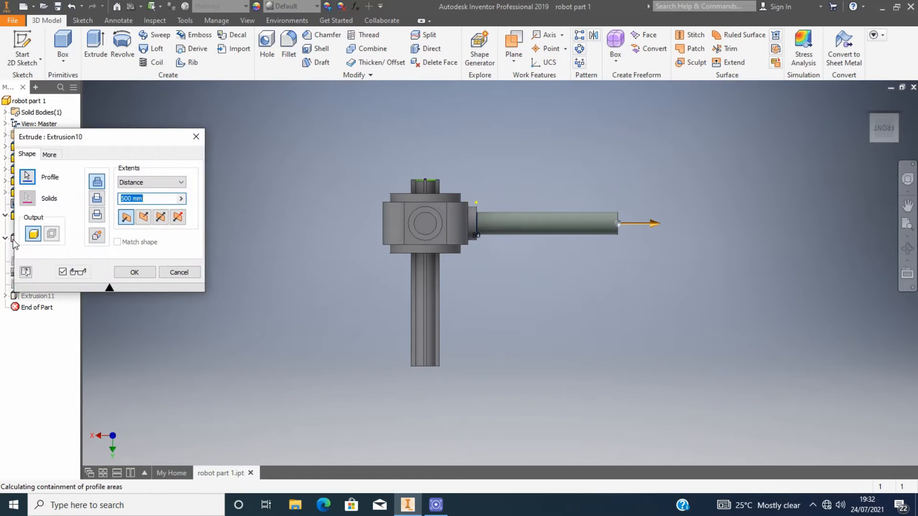
click(196, 137)
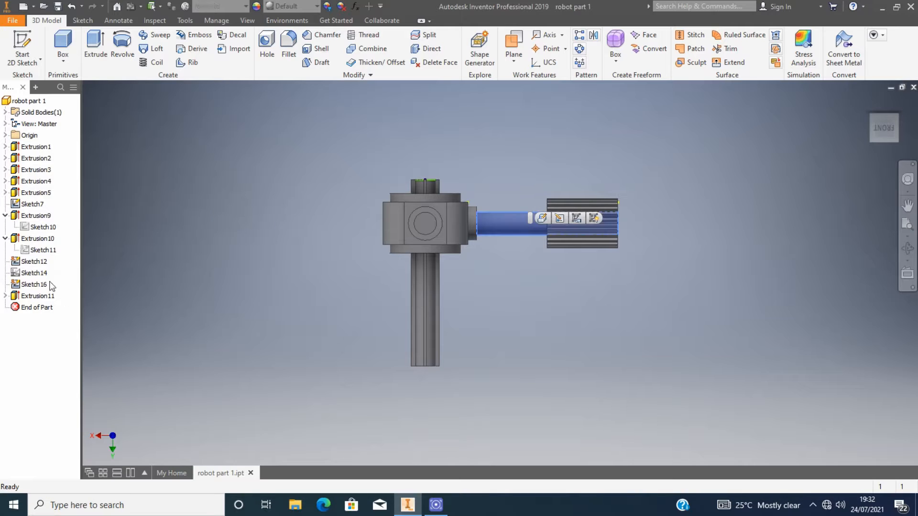
Set the horizontal shaft extrusion Extrusion10's distance to 550 mm.
click(44, 217)
click(37, 241)
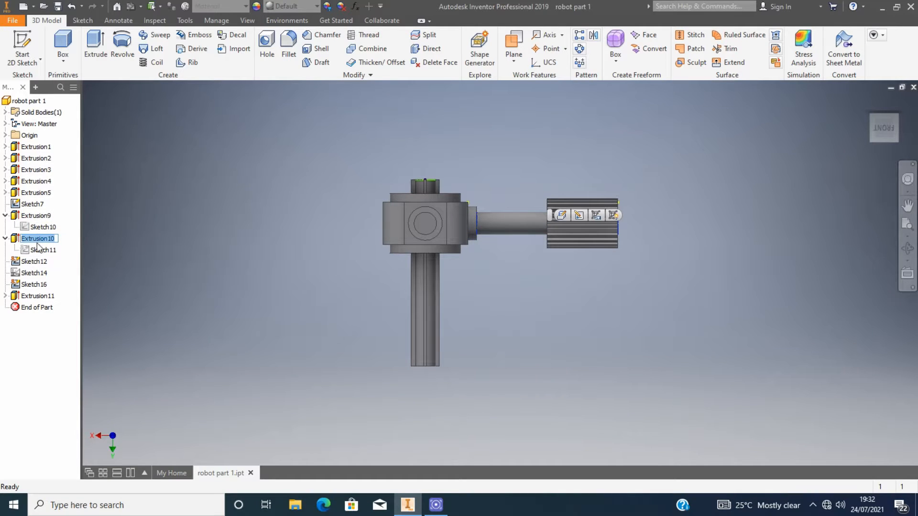
double_click(16, 240)
drag(132, 199, 98, 198)
text(550mm)
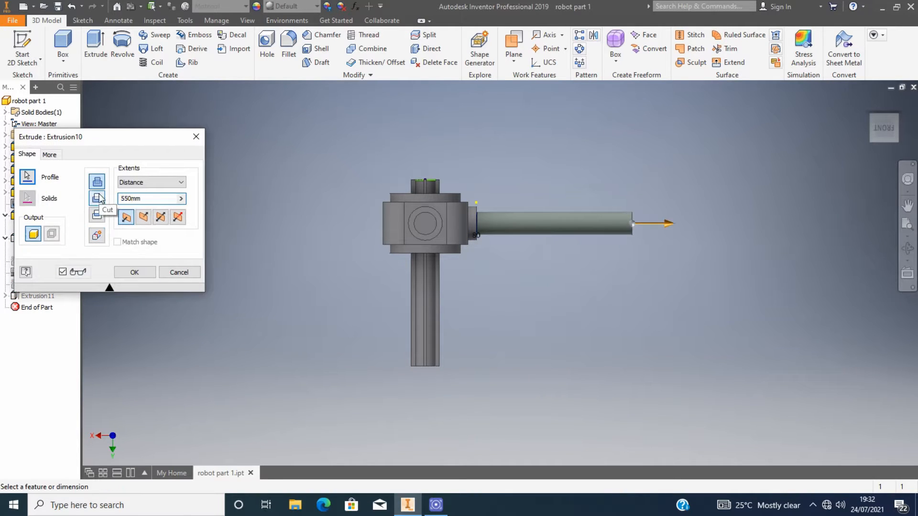
click(132, 272)
Orbit the model and open the horizontal shaft and gear extrusion dialogs, closing both unchanged.
click(534, 217)
drag(879, 134, 860, 142)
scroll(592, 294, down, 4)
double_click(38, 240)
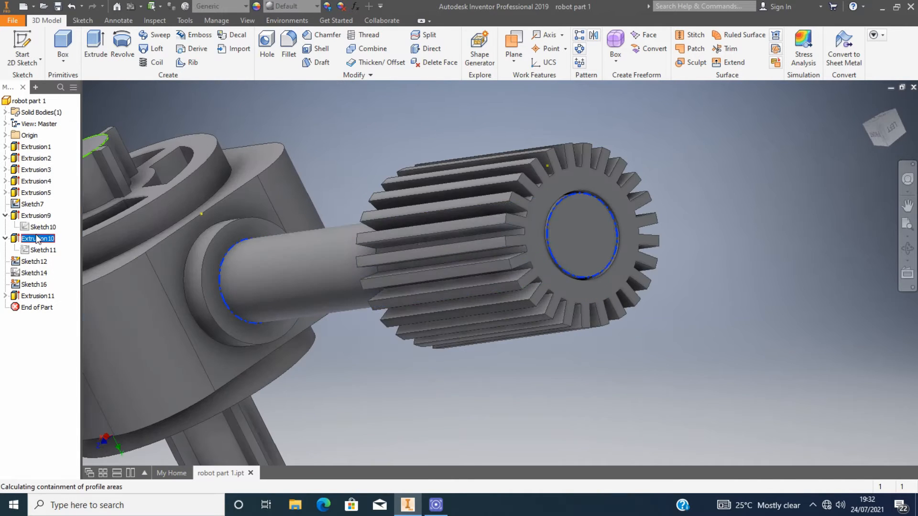
click(196, 137)
scroll(549, 241, up, 5)
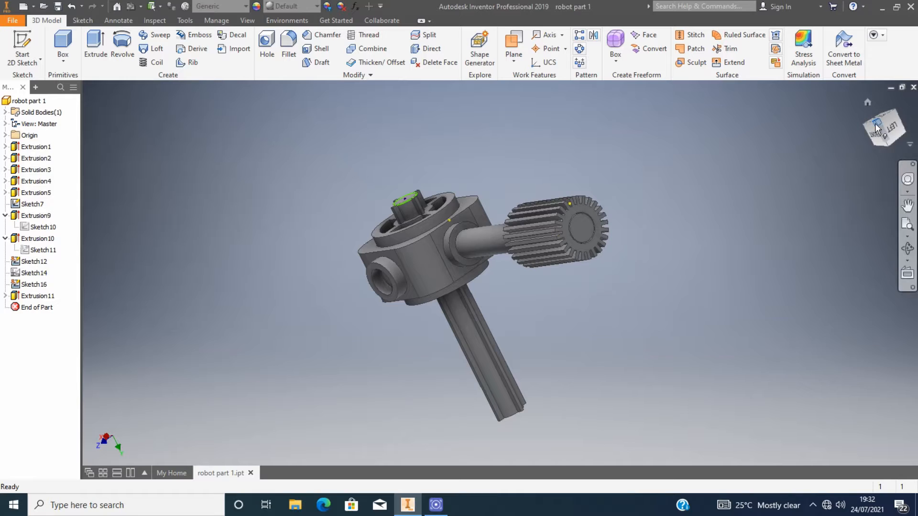
drag(882, 128, 890, 121)
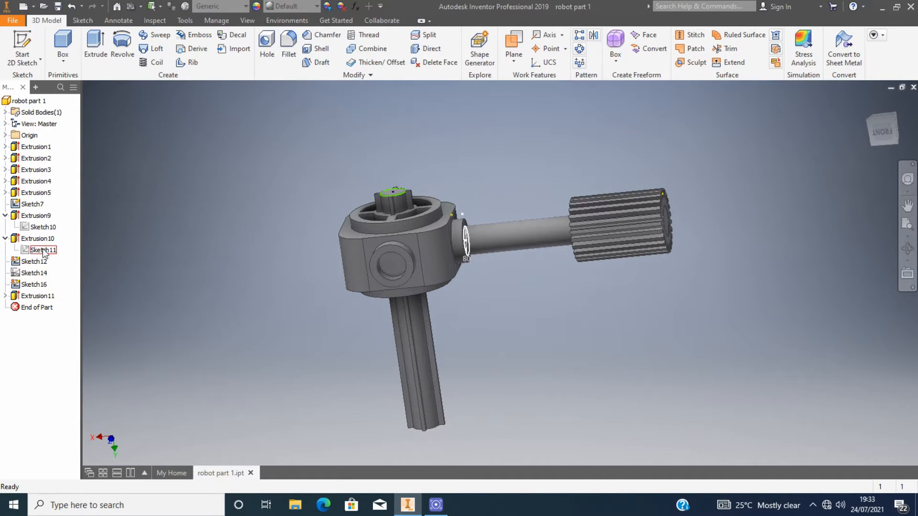
click(32, 263)
double_click(34, 296)
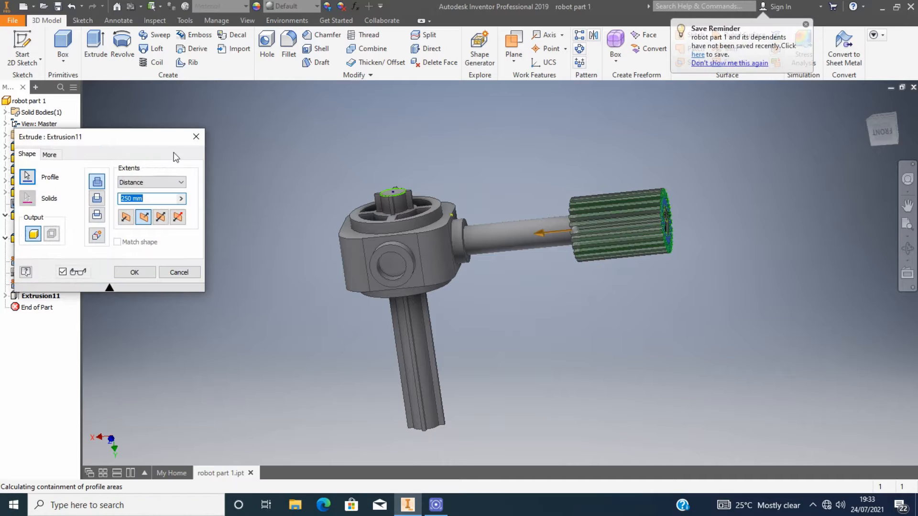
click(196, 136)
Edit the gear extrusion Extrusion11's distance, dragging its arrow and entering a new length.
click(44, 297)
scroll(710, 223, down, 3)
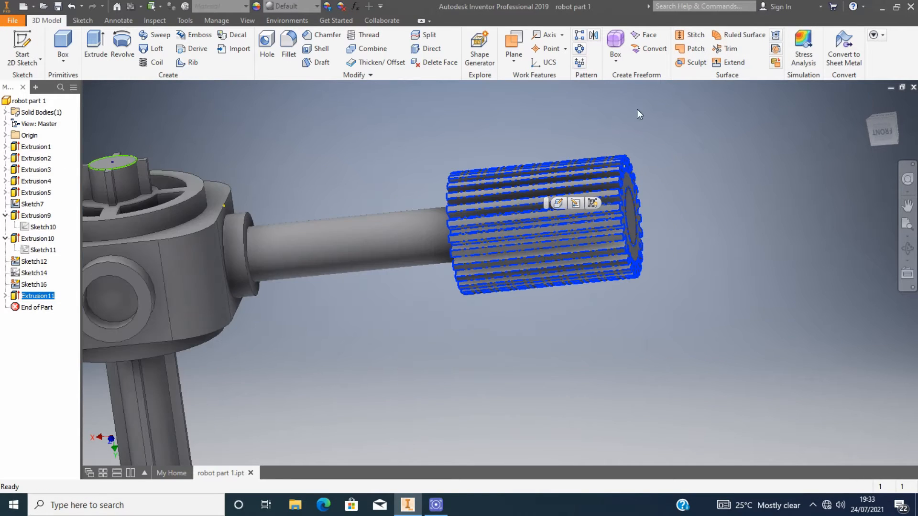
click(884, 129)
scroll(630, 200, down, 3)
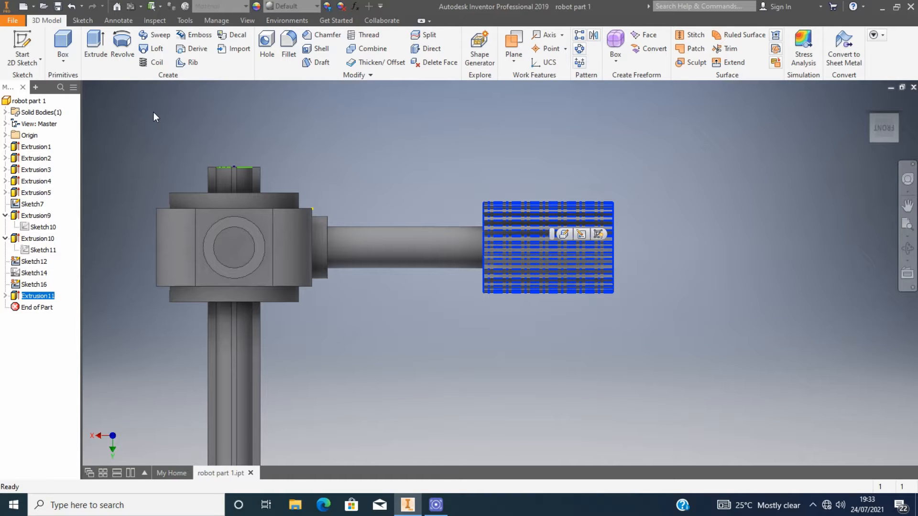
click(564, 234)
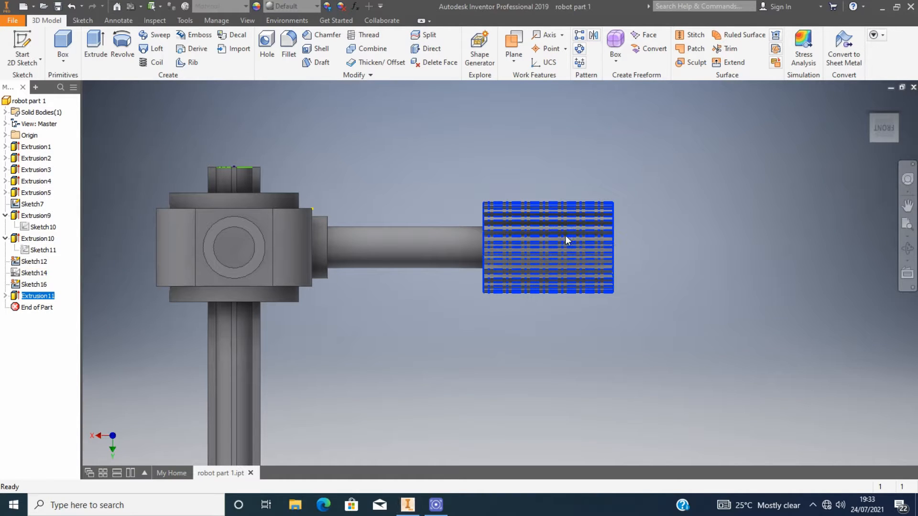
drag(435, 253, 394, 259)
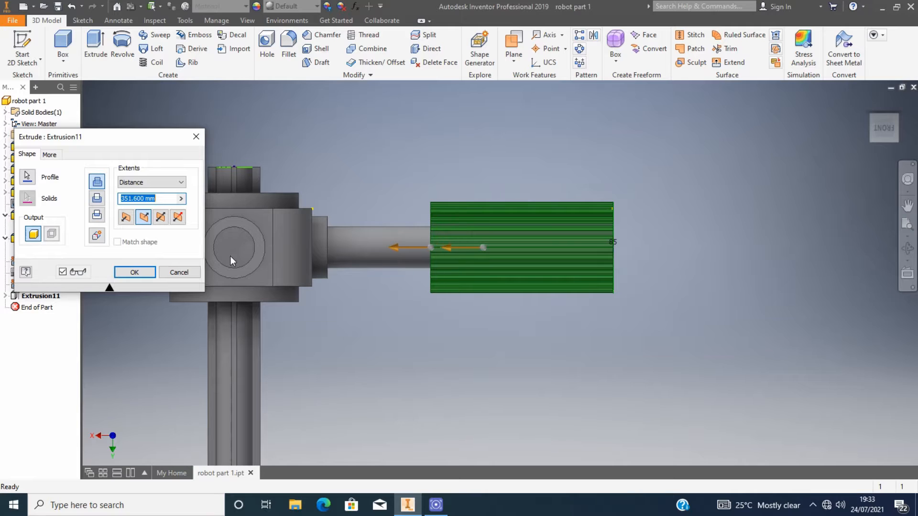
drag(146, 201, 71, 204)
text(3)
click(134, 272)
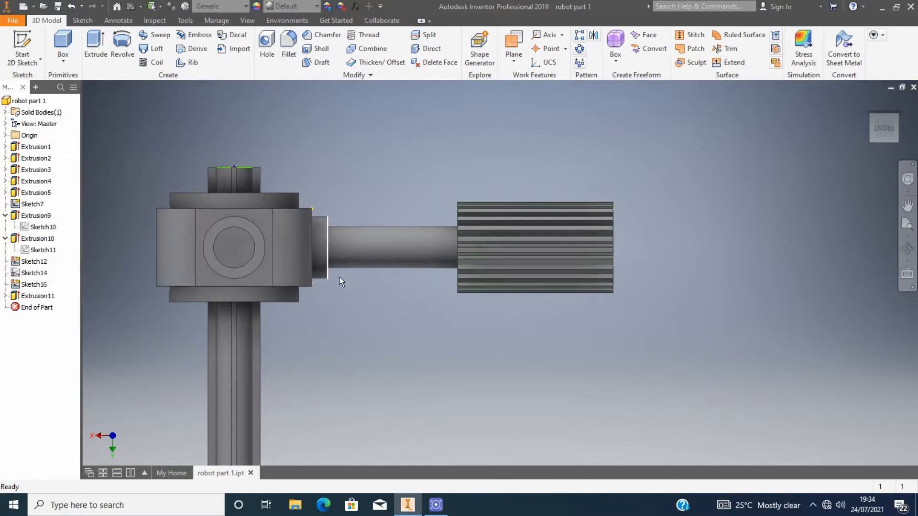
Zoom and orbit around the model, opening the hub extrusion's dialog and closing it unchanged.
scroll(330, 276, down, 5)
scroll(467, 286, up, 5)
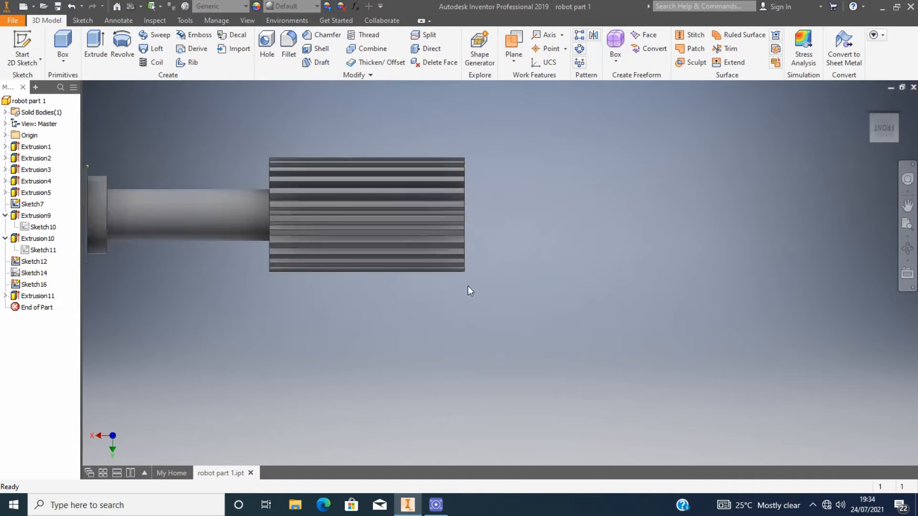
scroll(483, 249, down, 2)
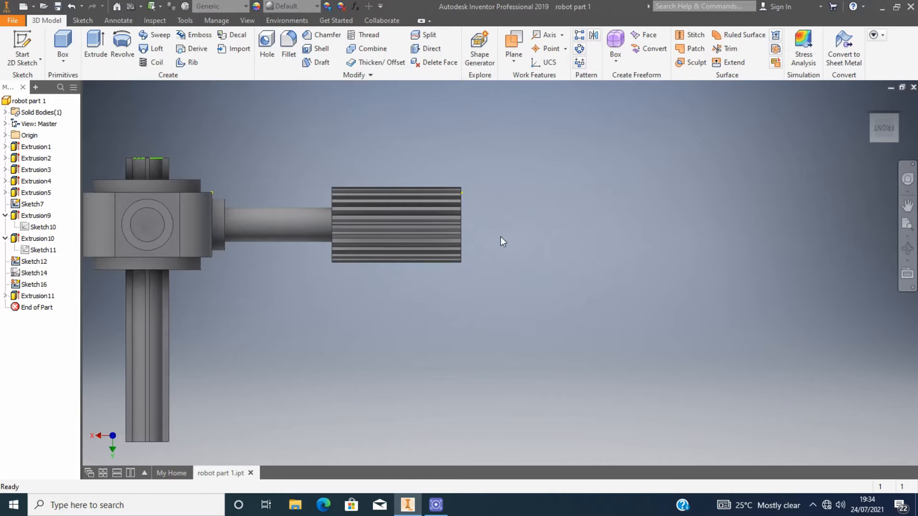
scroll(752, 210, down, 4)
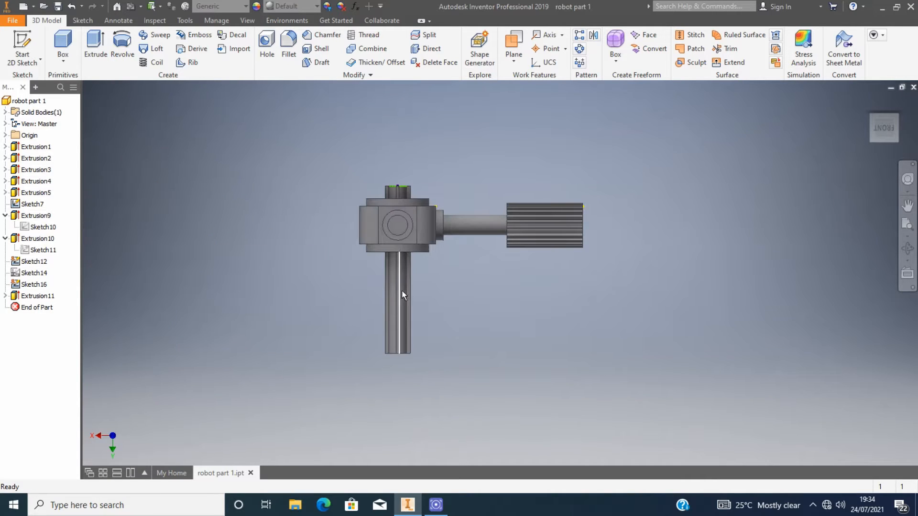
mouse_move(888, 130)
mouse_down()
mouse_move(884, 149)
mouse_move(868, 128)
mouse_up()
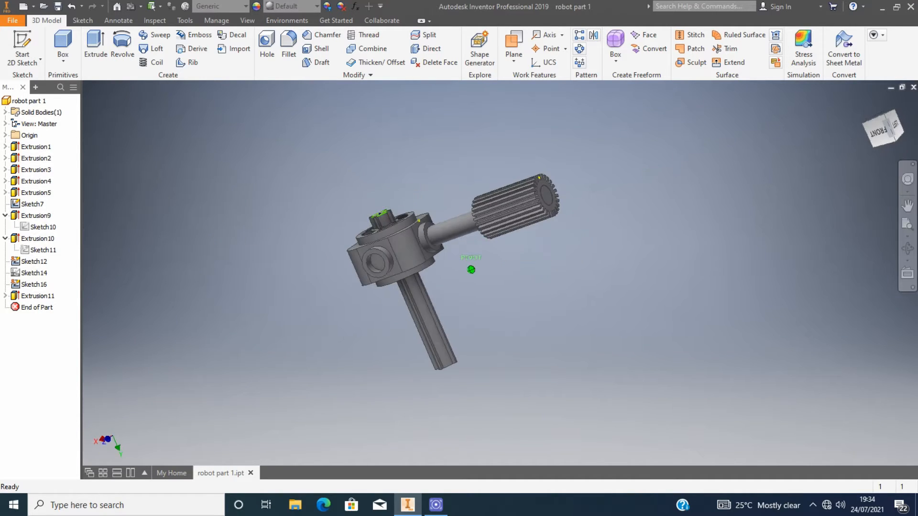
scroll(454, 227, up, 4)
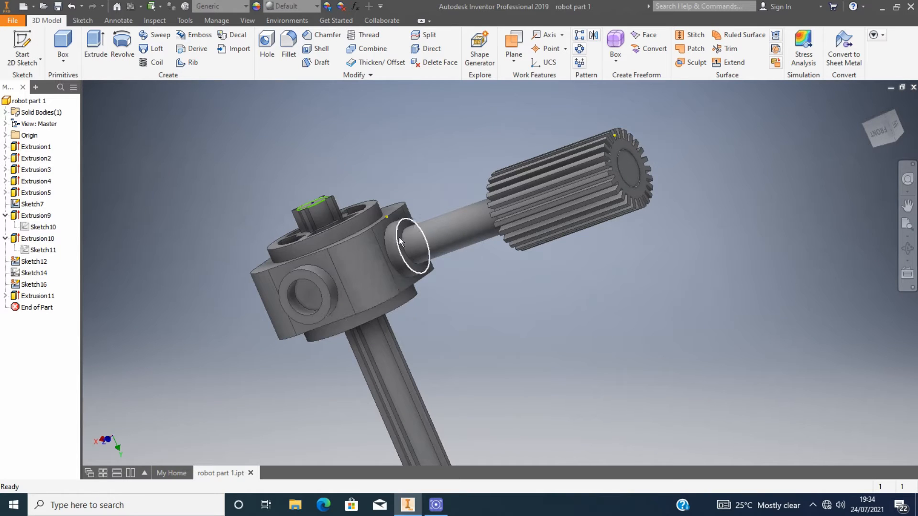
mouse_move(381, 304)
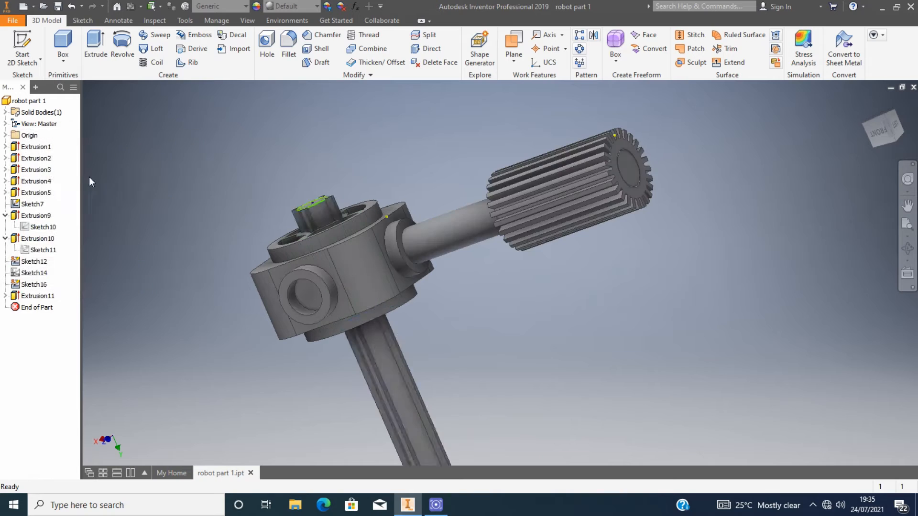
double_click(38, 181)
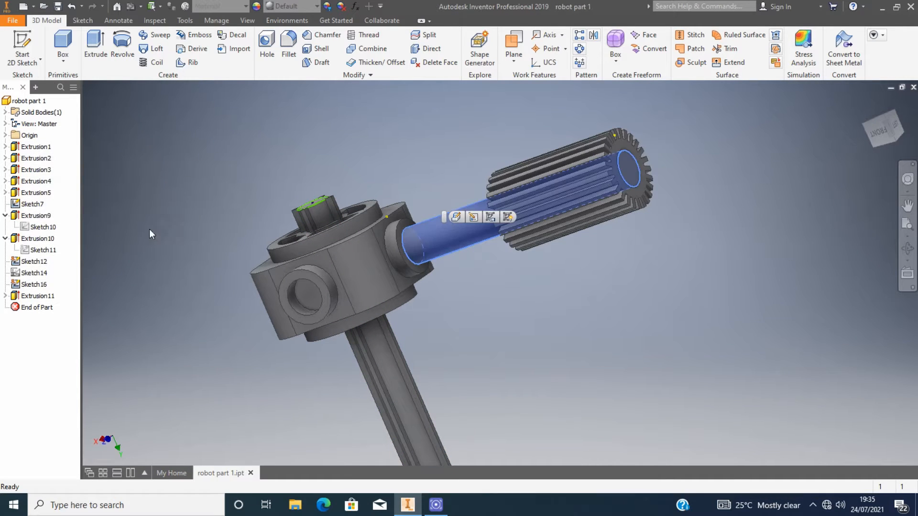
Try making the horizontal shaft extrusion asymmetric, entering 300 mm as its first distance, then close the dialog.
double_click(442, 229)
click(177, 217)
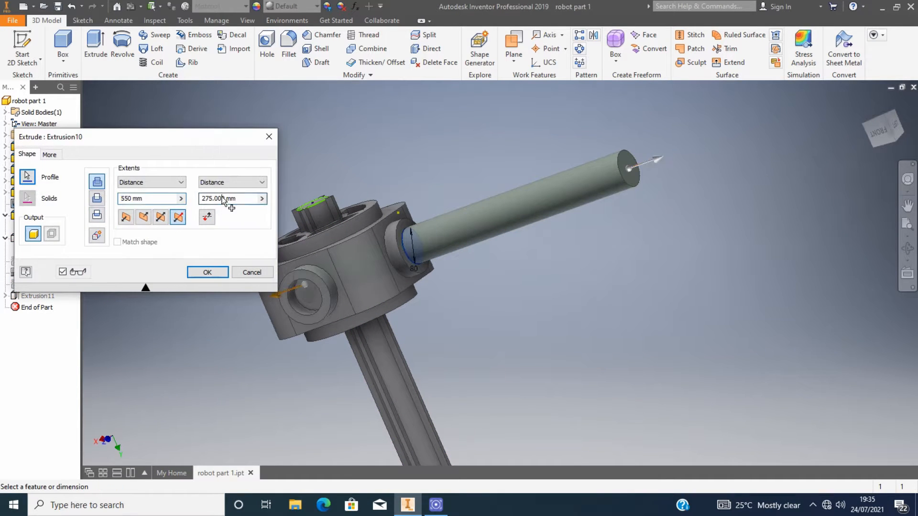
double_click(129, 199)
text(300)
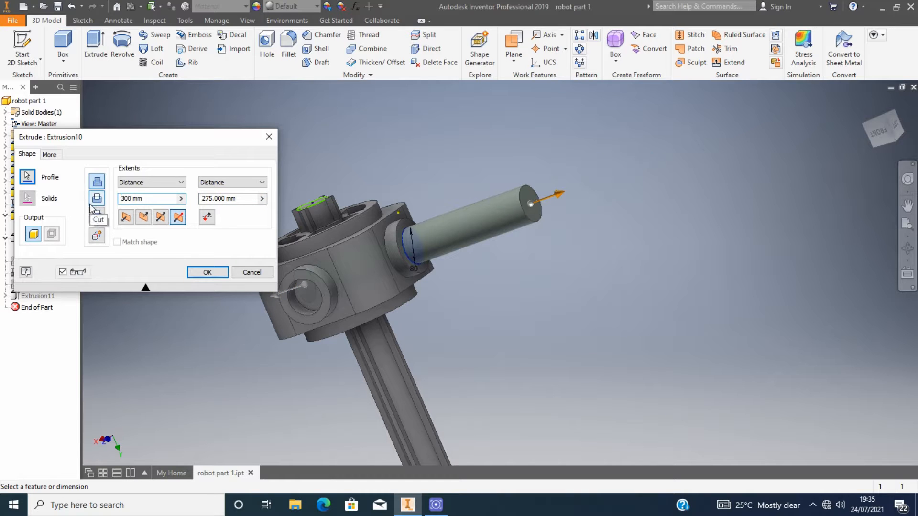
click(227, 198)
mouse_move(888, 127)
mouse_down()
mouse_move(886, 96)
mouse_move(887, 171)
mouse_up()
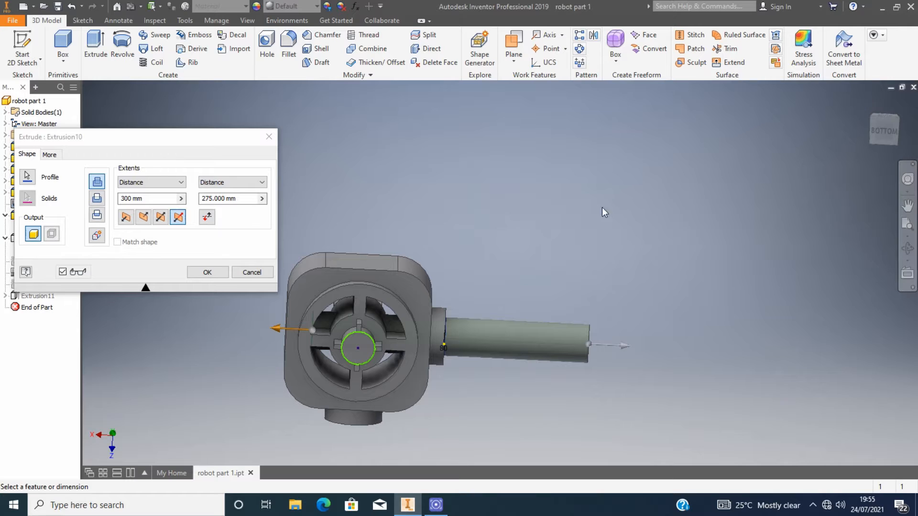
click(270, 137)
Edit Sketch1 of Extrusion1 and set the base's vertical dimension to 500 mm.
scroll(513, 351, up, 5)
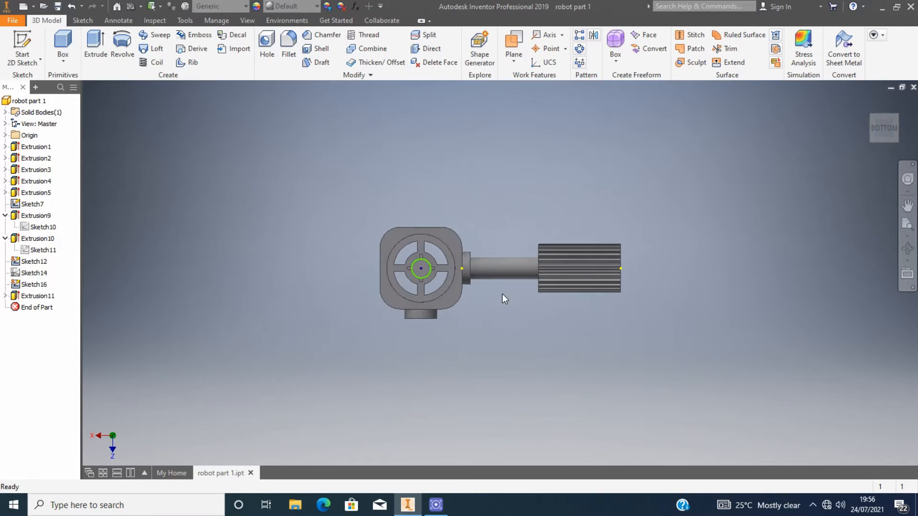
scroll(502, 293, down, 3)
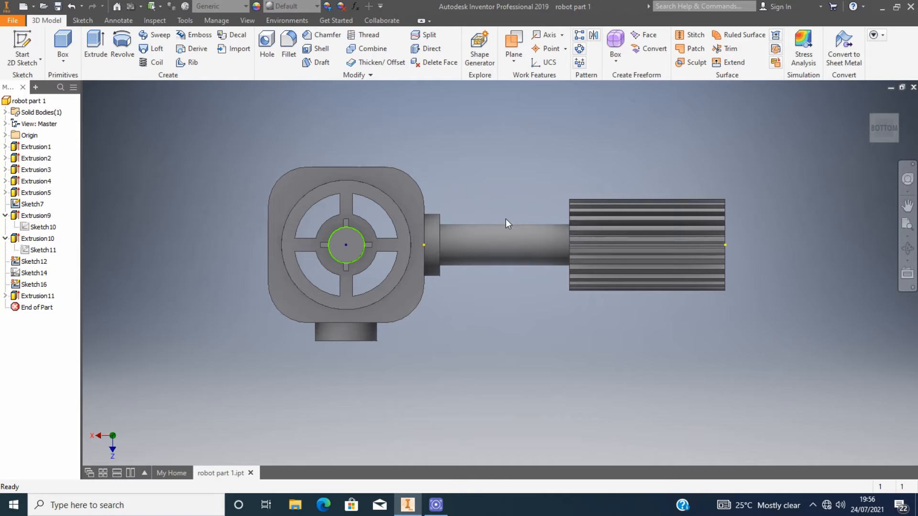
scroll(505, 219, up, 1)
scroll(475, 231, down, 2)
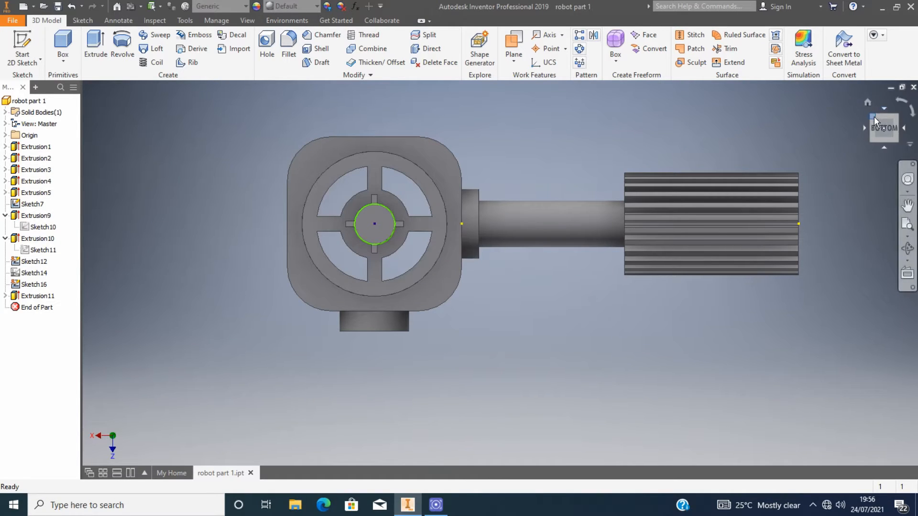
mouse_move(874, 118)
mouse_down()
mouse_move(861, 120)
mouse_move(874, 121)
mouse_up()
click(46, 147)
click(7, 148)
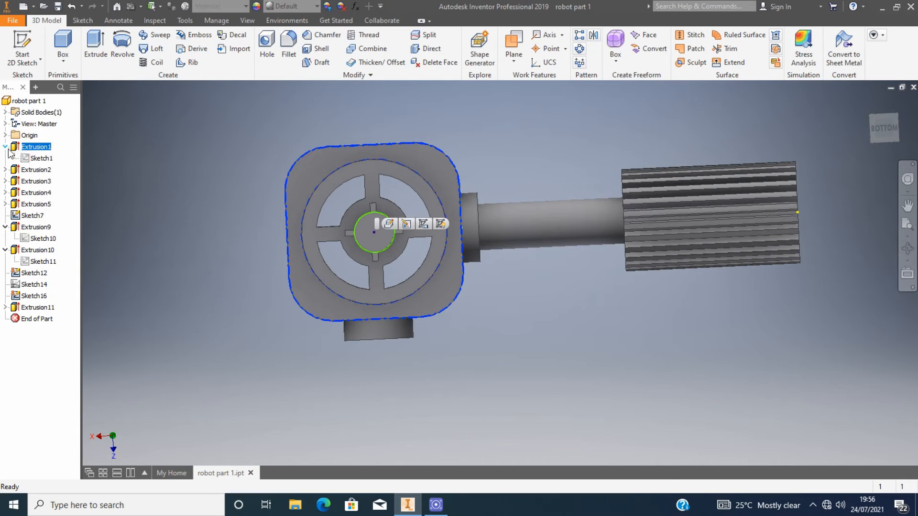
double_click(43, 158)
double_click(560, 299)
click(526, 342)
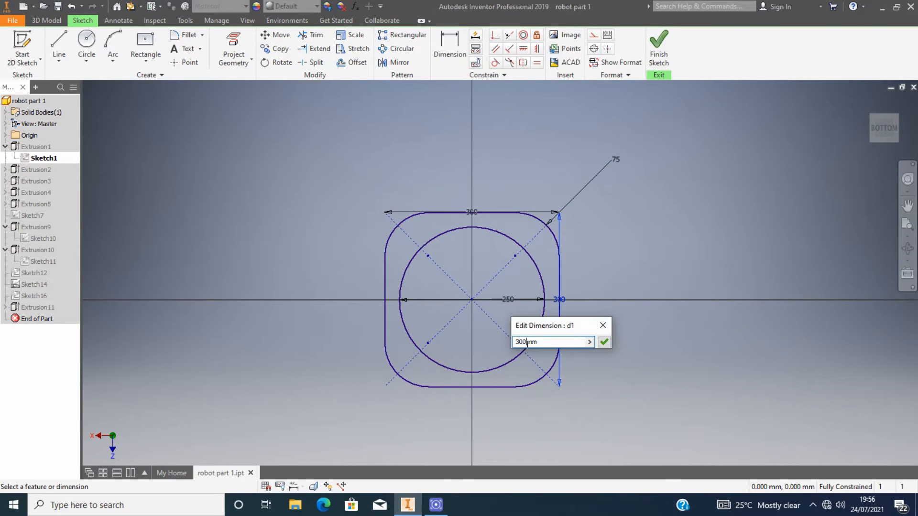
key(BackSpace)
key(BackSpace)
key(BackSpace)
text(500)
key(Return)
Set the base's horizontal width to 500 mm and finish the sketch.
double_click(471, 154)
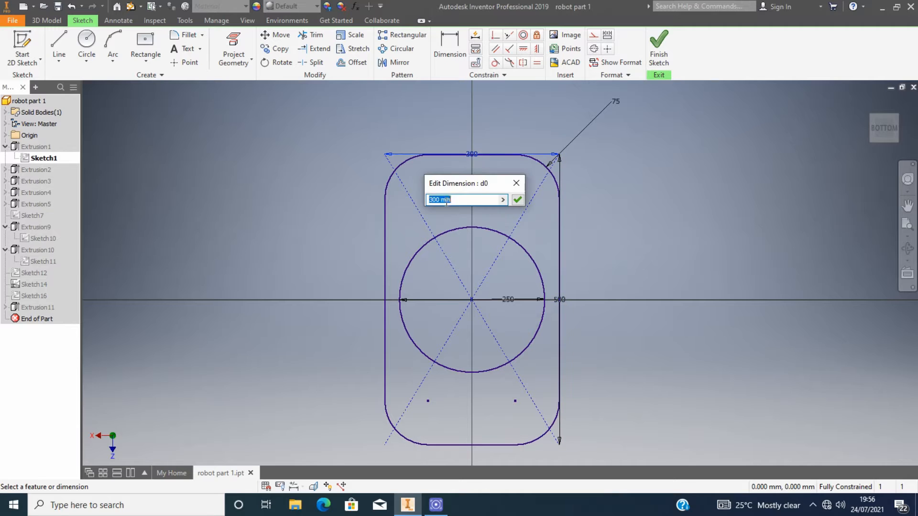
text(500)
click(517, 199)
click(659, 48)
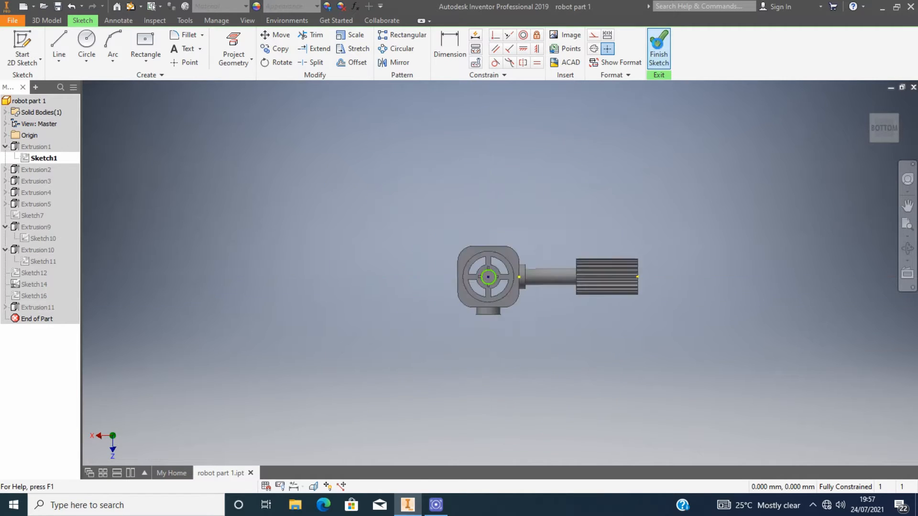
Orbit the model and open the Extrusion9 boss dialog, closing it unchanged.
scroll(538, 197, up, 4)
scroll(532, 192, down, 3)
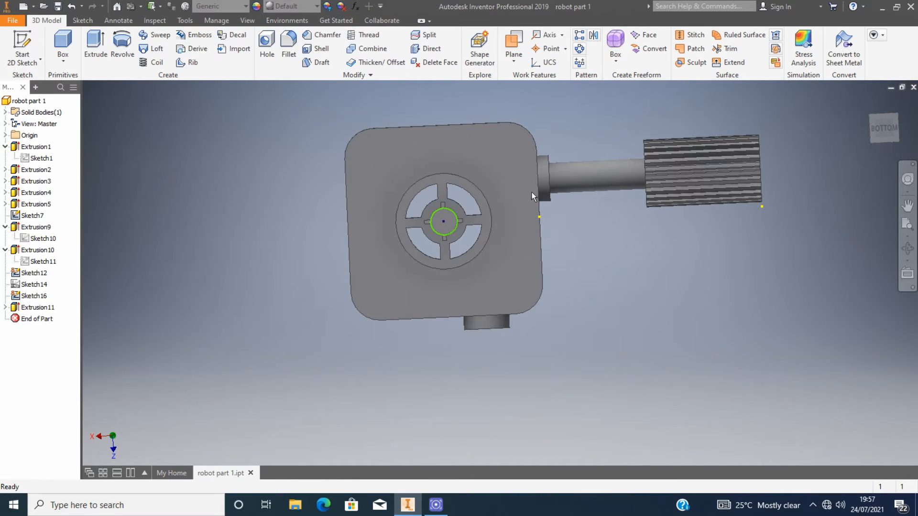
scroll(532, 192, up, 4)
click(884, 129)
scroll(436, 305, down, 5)
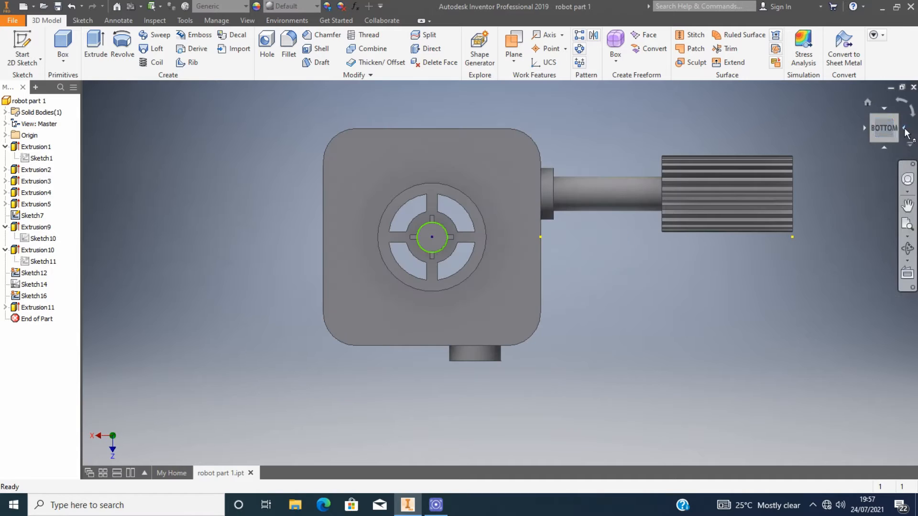
drag(879, 133, 860, 119)
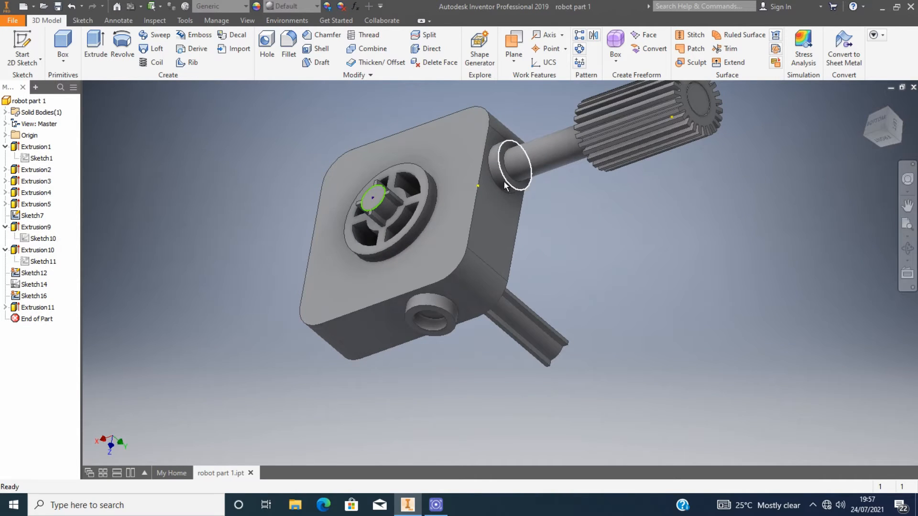
double_click(16, 229)
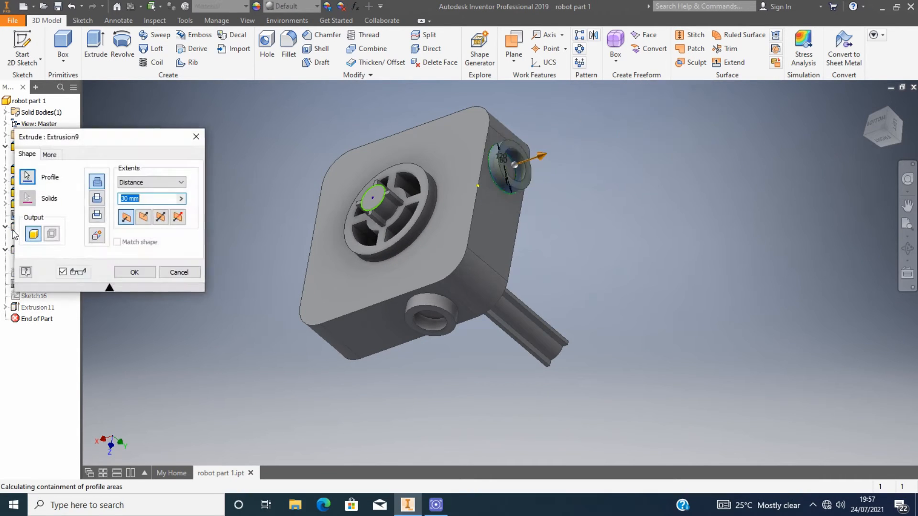
click(196, 137)
Edit Sketch10 and move its two shaft circles down onto the horizontal shaft's centreline.
double_click(24, 240)
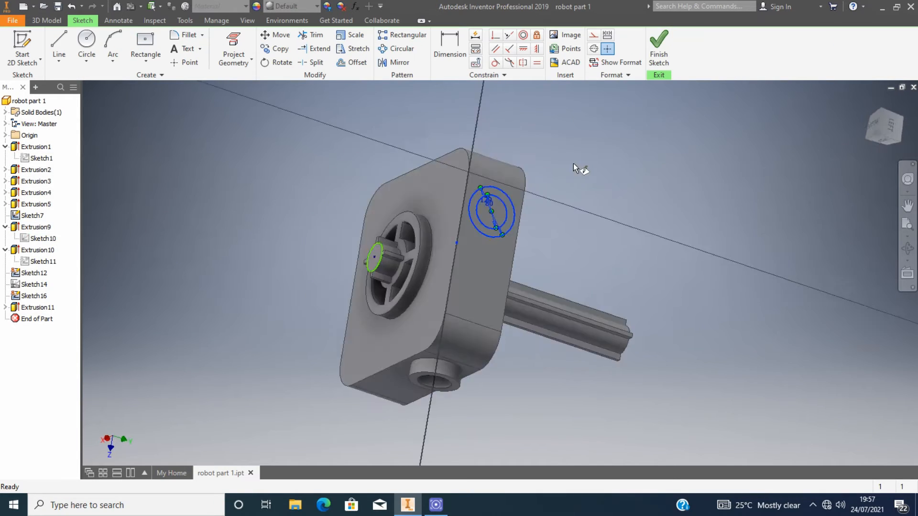
scroll(513, 317, up, 5)
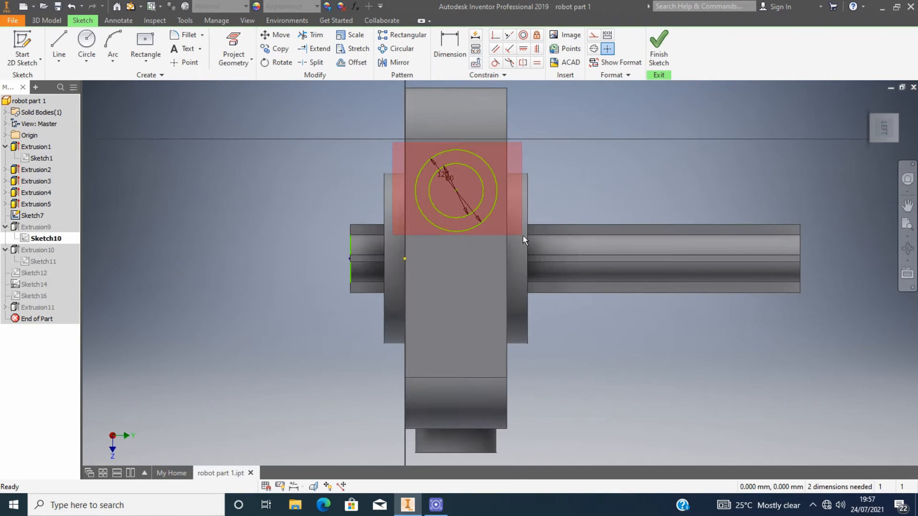
drag(522, 236, 530, 245)
click(281, 36)
click(161, 112)
click(456, 191)
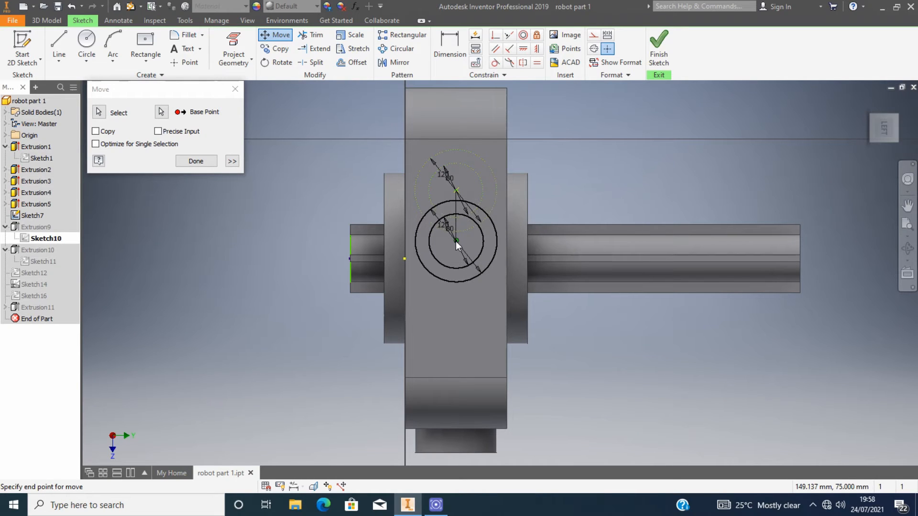
click(455, 241)
Dimension the circles' centre to the base's top and bottom edges, set the top distance to 250 mm, and finish the sketch.
key(d)
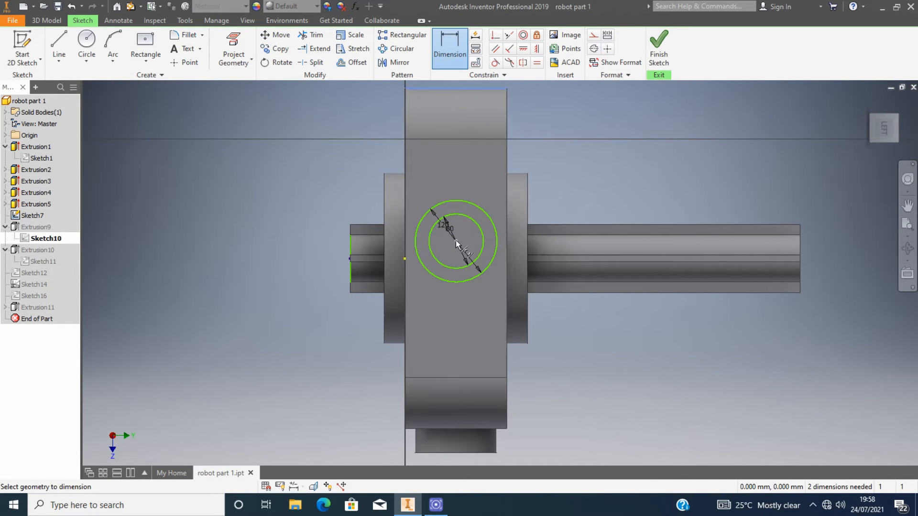
click(456, 240)
click(466, 88)
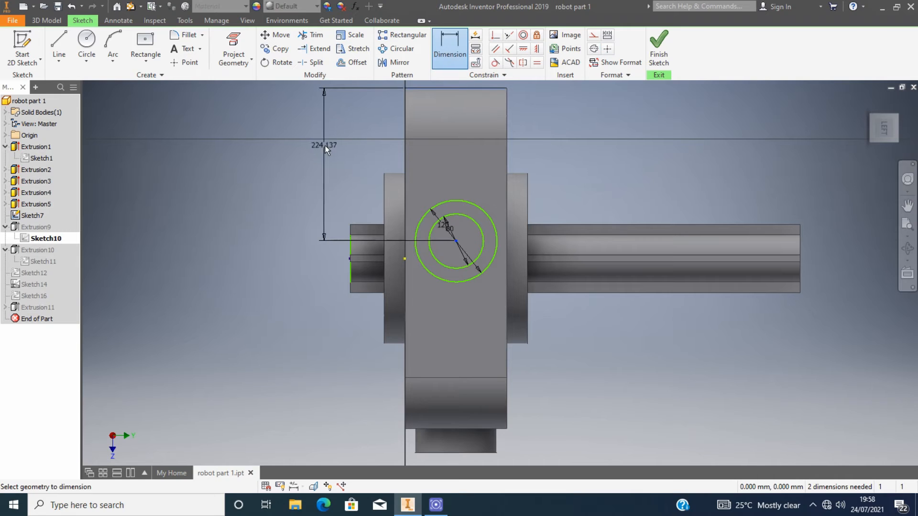
click(321, 153)
click(454, 242)
click(459, 52)
click(457, 242)
click(469, 428)
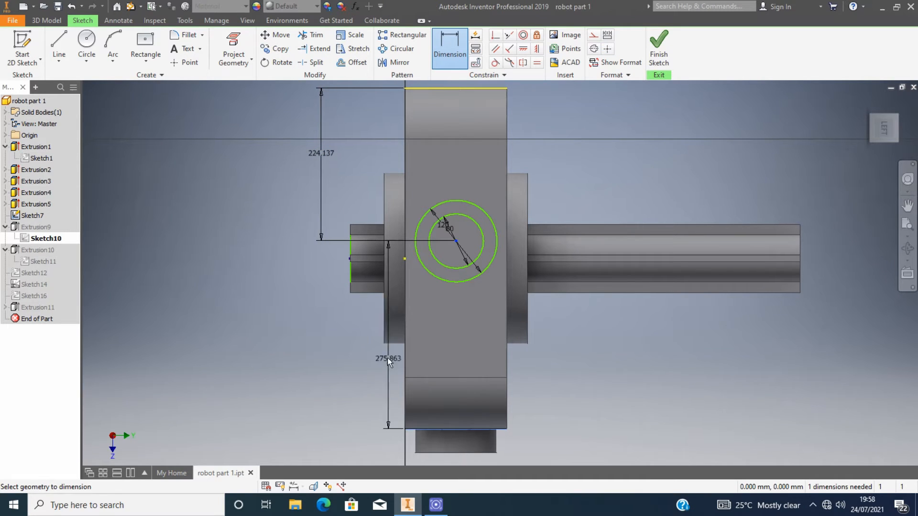
click(319, 302)
click(245, 105)
double_click(326, 151)
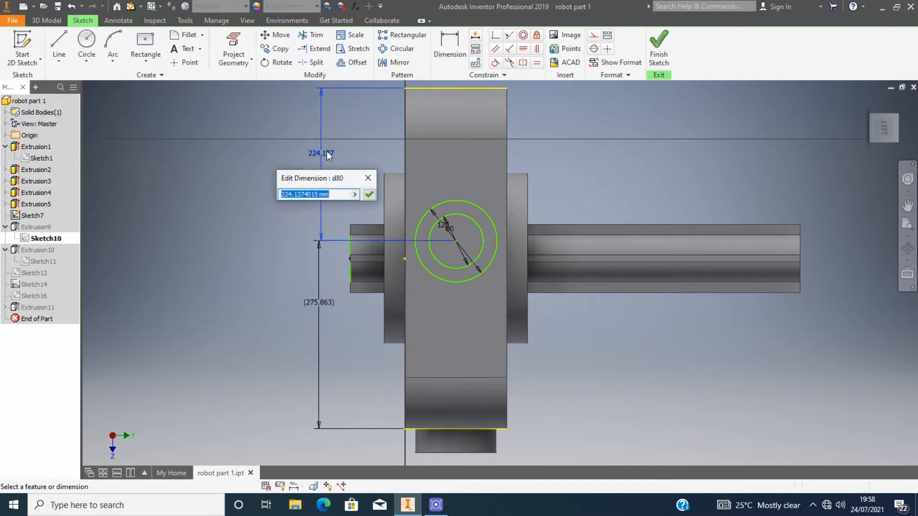
text(250)
key(Return)
scroll(583, 175, down, 2)
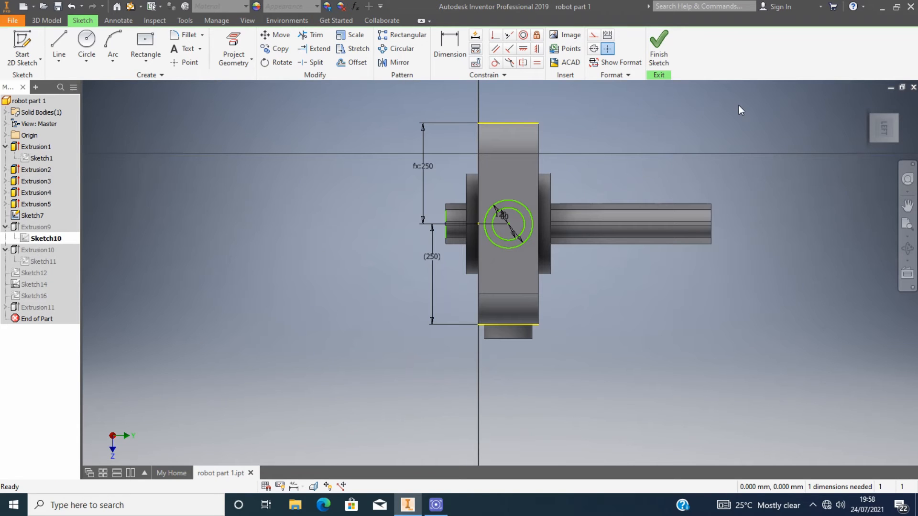
mouse_move(882, 128)
mouse_down()
mouse_move(890, 103)
mouse_move(853, 77)
mouse_up()
click(652, 44)
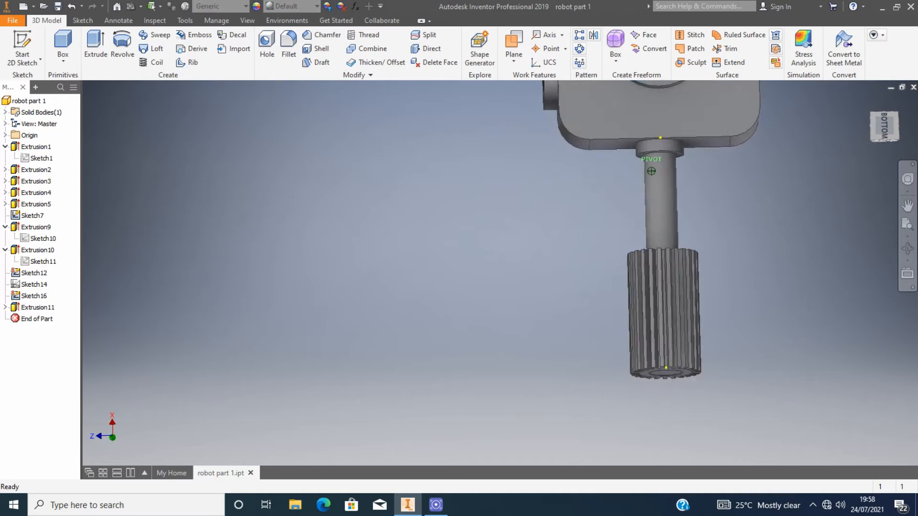
Edit Sketch5 under Extrusion5 and move its two circles down onto the horizontal shaft's centreline.
drag(884, 127, 859, 96)
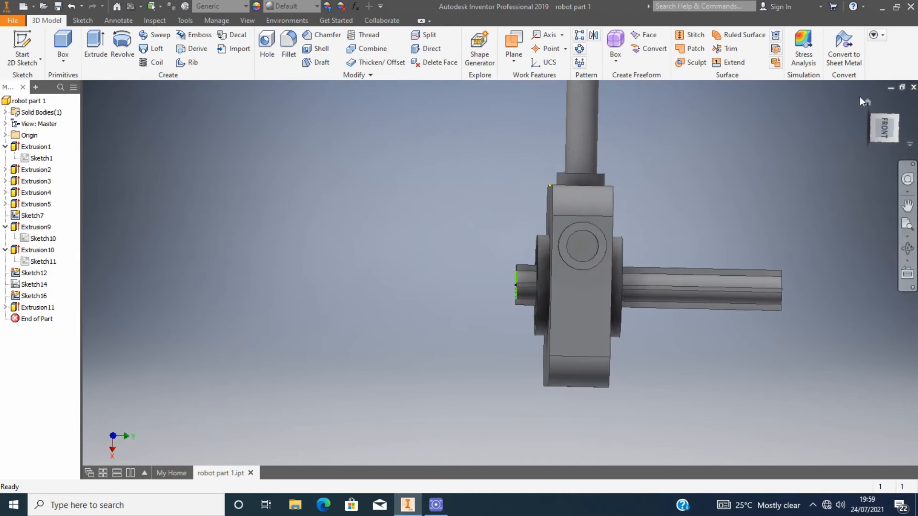
click(864, 100)
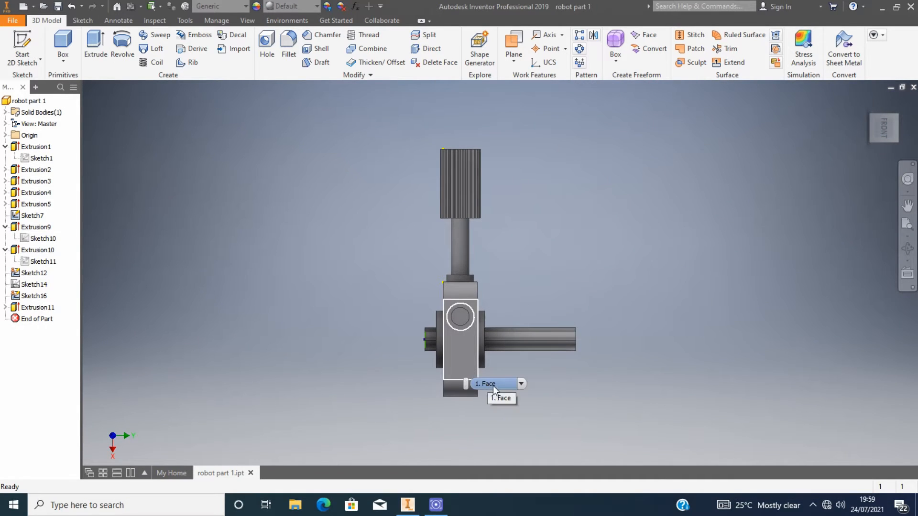
scroll(446, 281, up, 6)
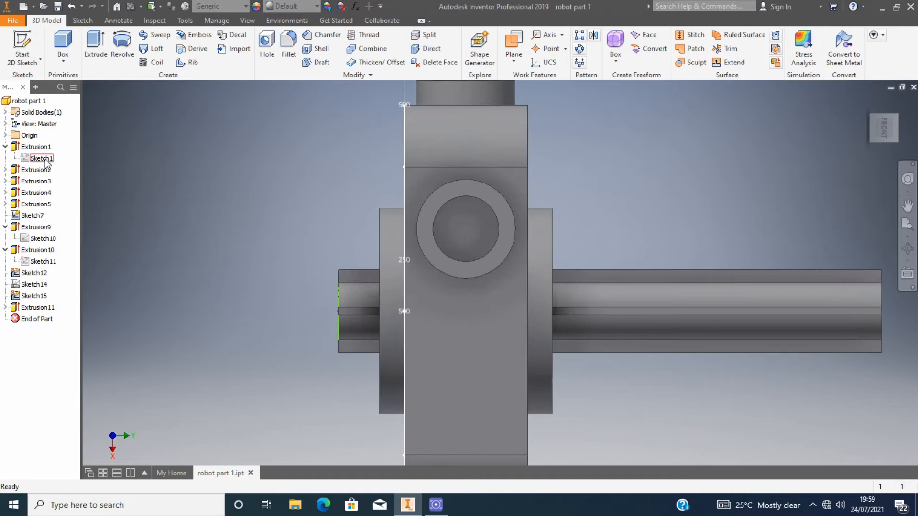
click(37, 204)
click(5, 204)
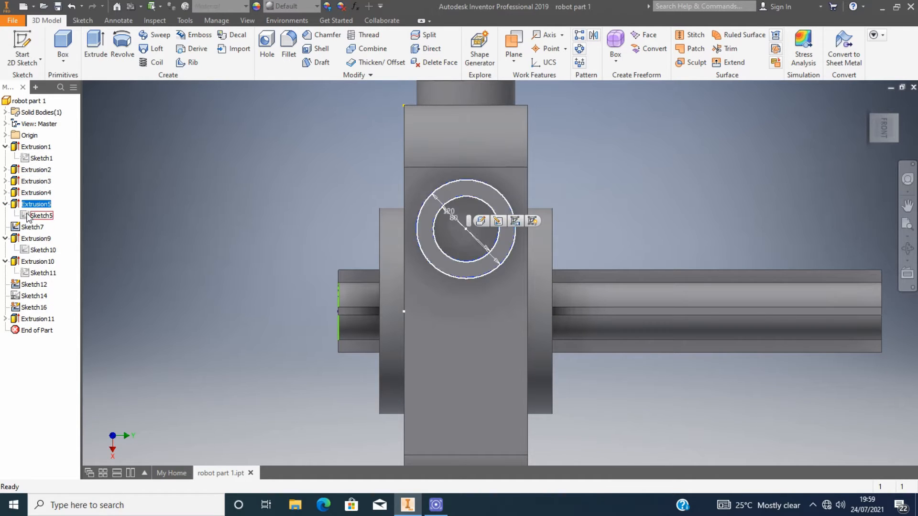
click(32, 216)
double_click(32, 215)
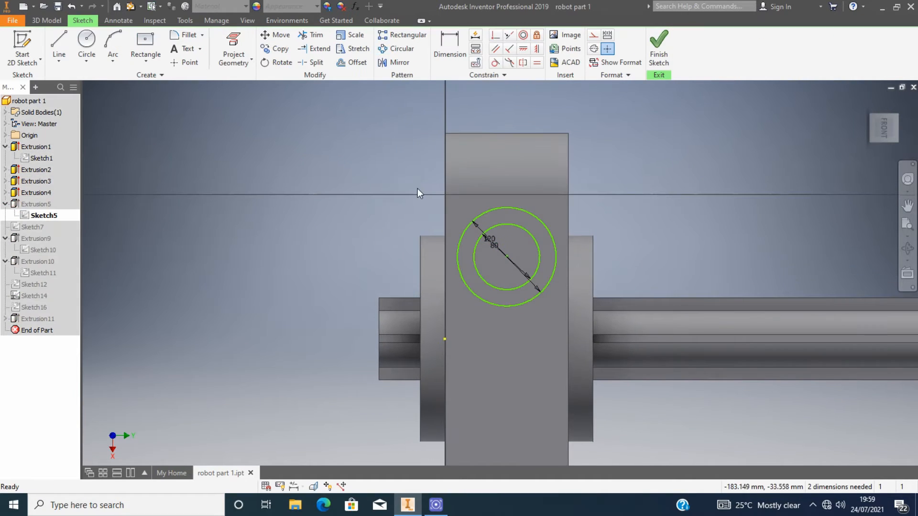
drag(420, 194, 585, 317)
click(274, 34)
click(161, 112)
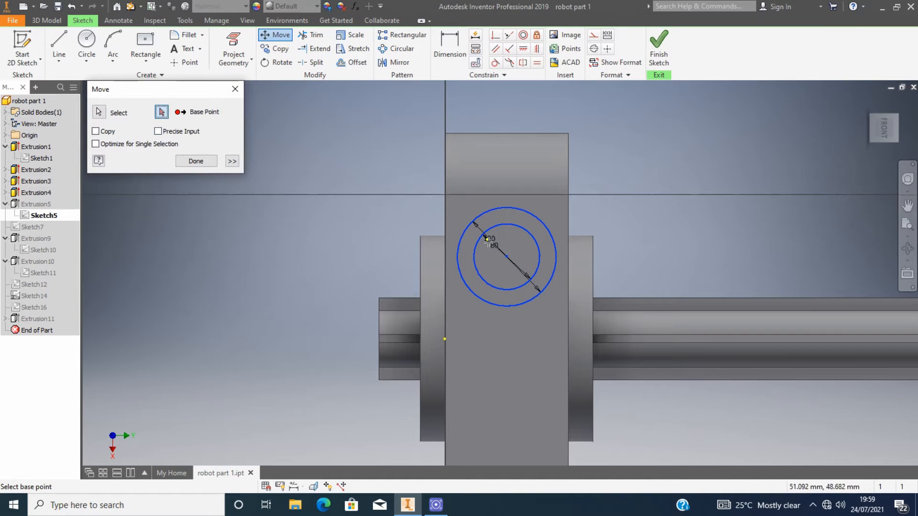
scroll(488, 227, down, 2)
click(494, 201)
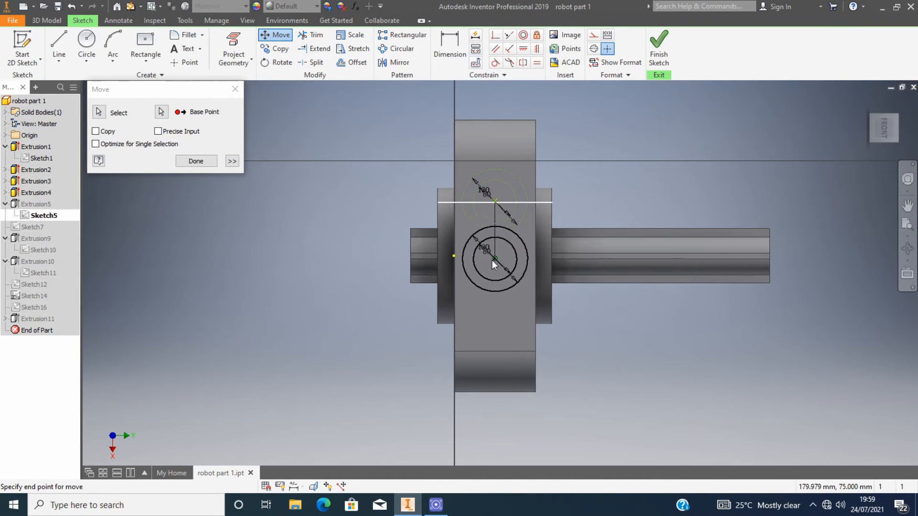
click(489, 257)
Dimension Sketch5's circle centre to the base's top and bottom edges, then finish the sketch.
key(Escape)
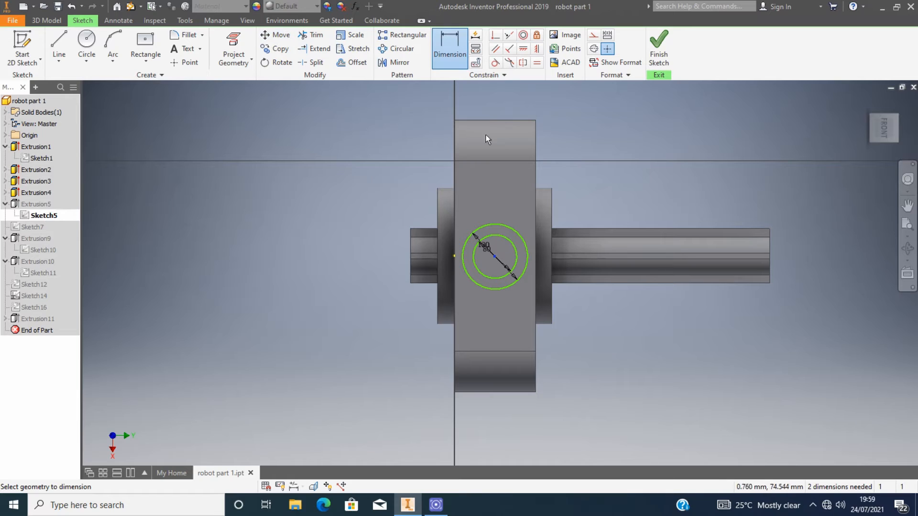
click(495, 121)
click(495, 256)
click(355, 175)
key(Return)
click(495, 256)
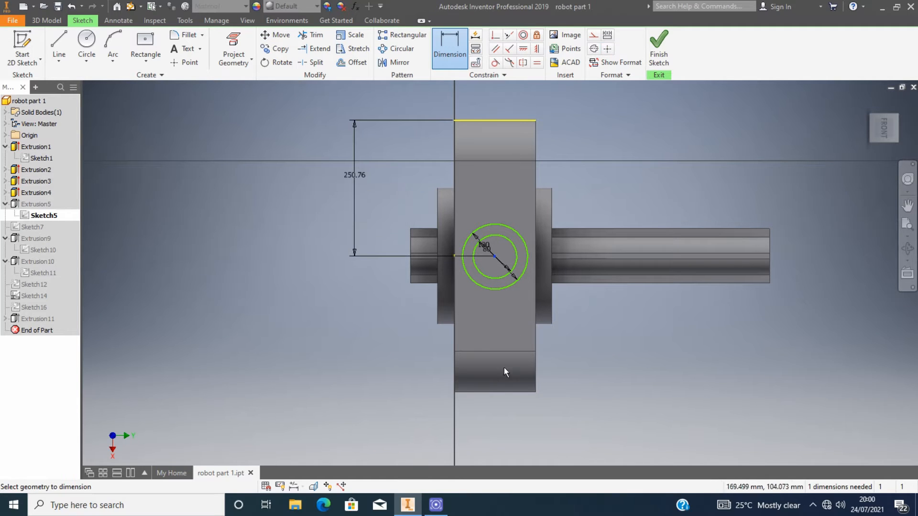
click(503, 392)
click(355, 301)
click(242, 107)
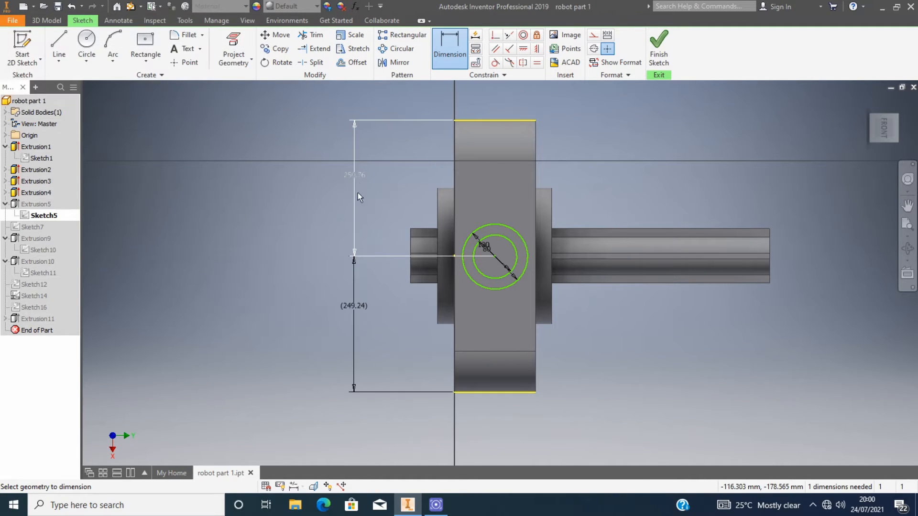
click(358, 193)
click(359, 310)
click(398, 221)
click(659, 48)
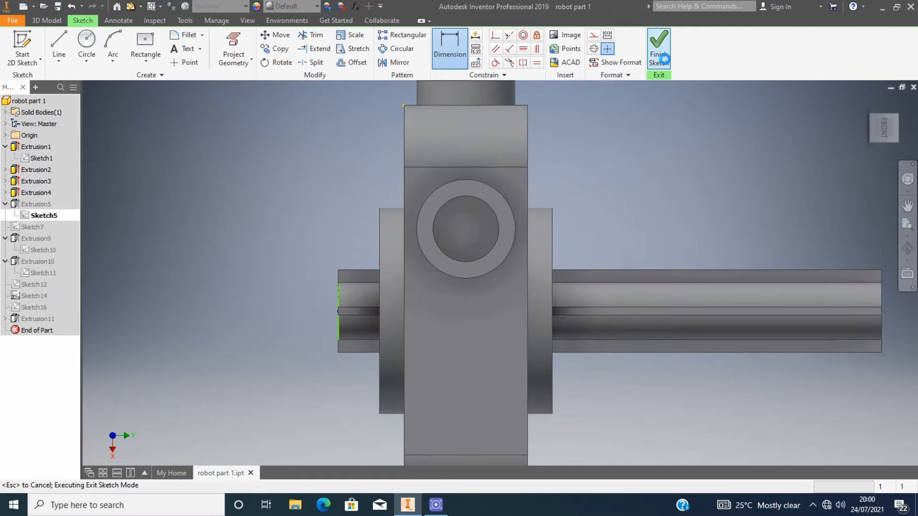
Open the Extrusion2 dialog, close it unchanged, and edit its Sketch2.
drag(884, 128, 844, 148)
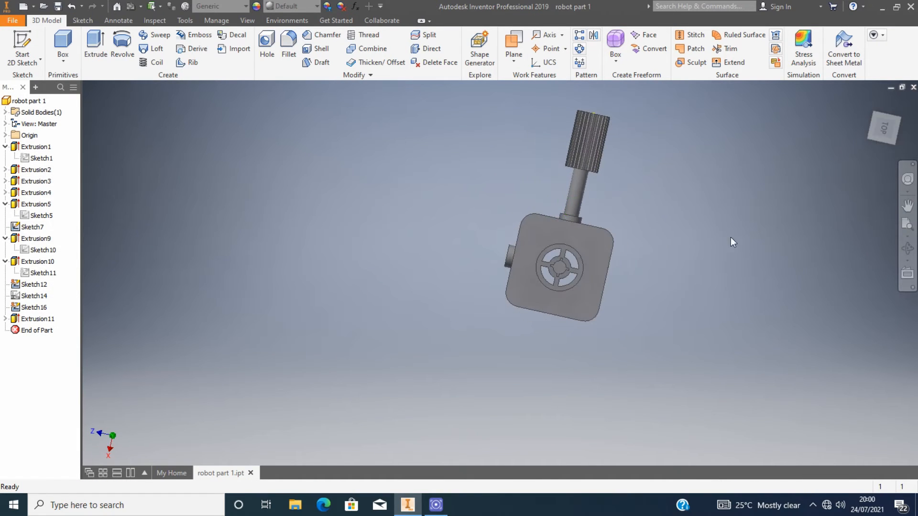
scroll(590, 251, down, 4)
click(551, 262)
double_click(36, 171)
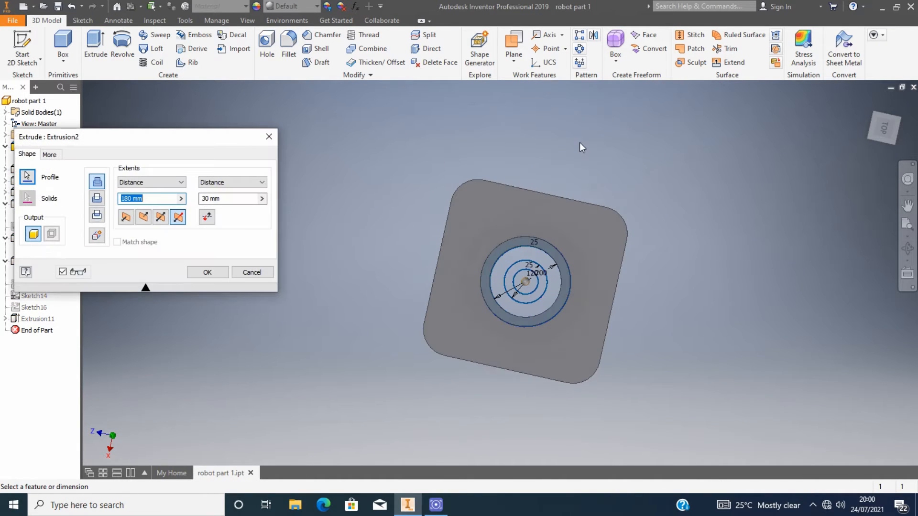
click(269, 137)
click(5, 170)
double_click(39, 181)
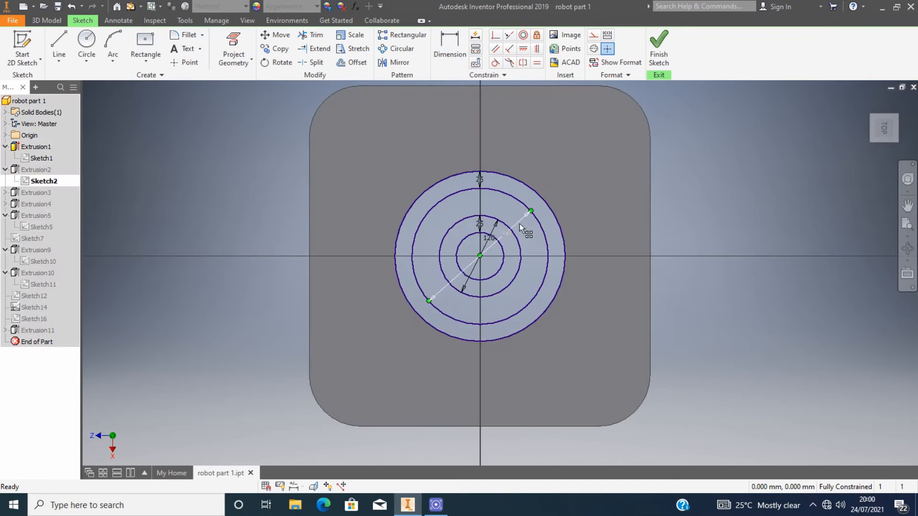
Add a driven diameter dimension to Sketch2's outer ring circle, then undo the last action.
click(533, 188)
click(558, 129)
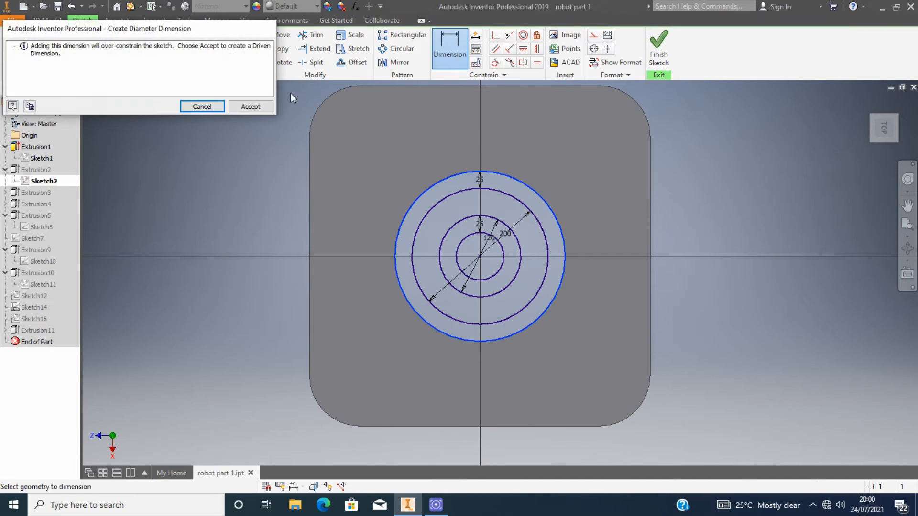
click(250, 106)
key(Escape)
key(ctrl+z)
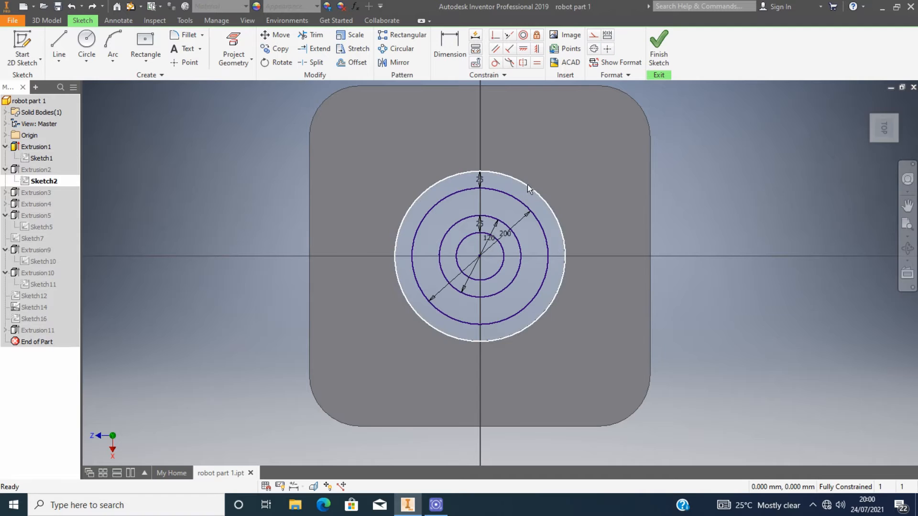
click(527, 185)
Set the outer circle's offset from the ring to 100 mm and finish the sketch.
drag(882, 127, 884, 154)
mouse_move(527, 230)
shift+middle_down()
mouse_move(512, 227)
mouse_move(527, 171)
shift+middle_up()
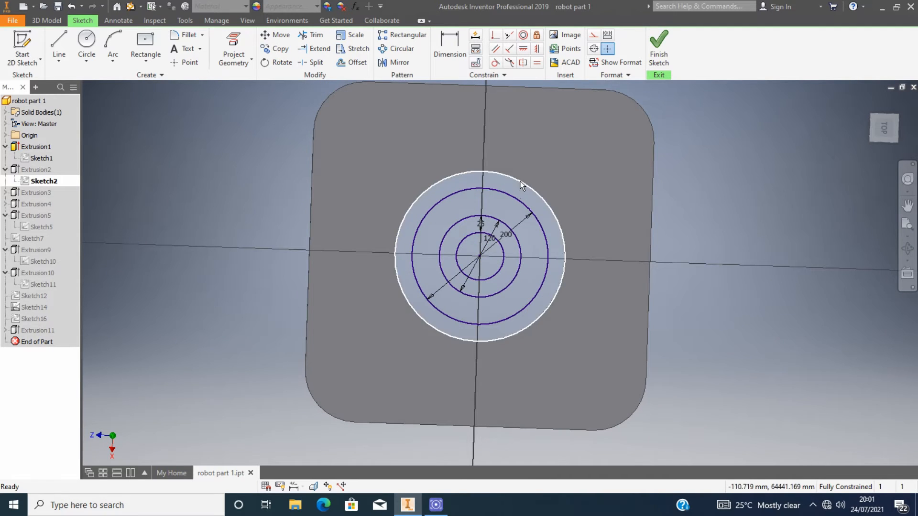
click(521, 165)
drag(526, 185, 539, 149)
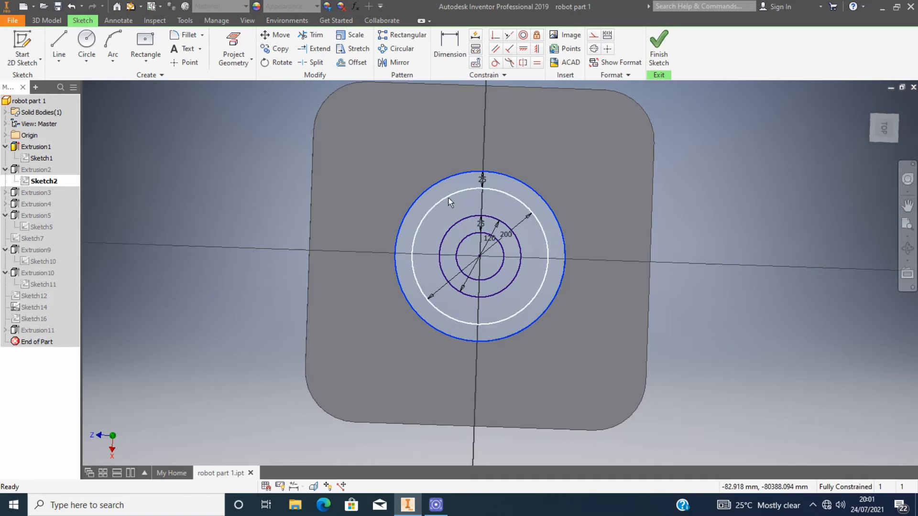
double_click(482, 179)
text(100mm)
click(526, 222)
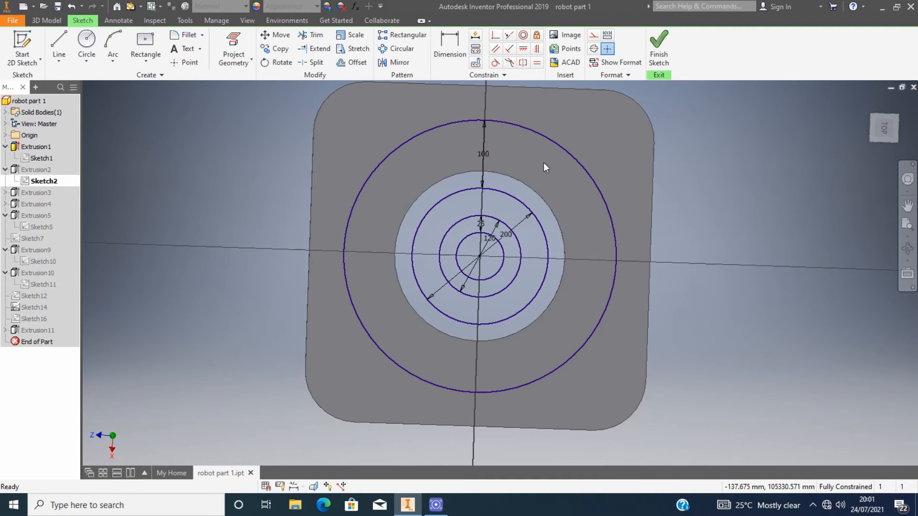
click(662, 60)
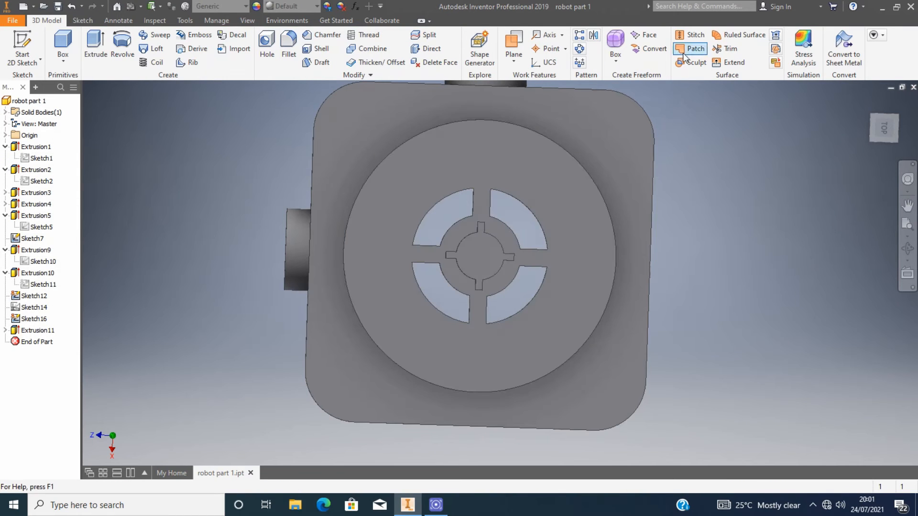
Edit Sketch2 again and set the ring circle's diameter to 400 mm.
double_click(46, 182)
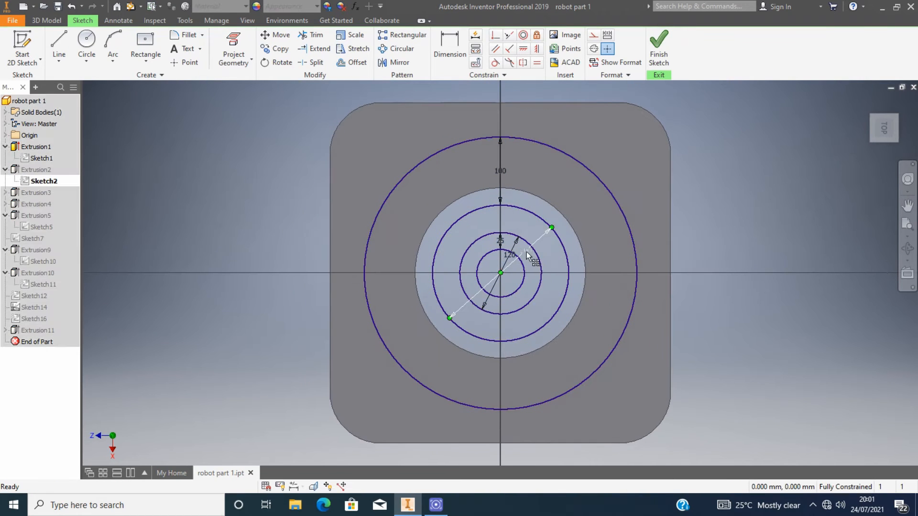
double_click(531, 252)
text(400)
click(566, 295)
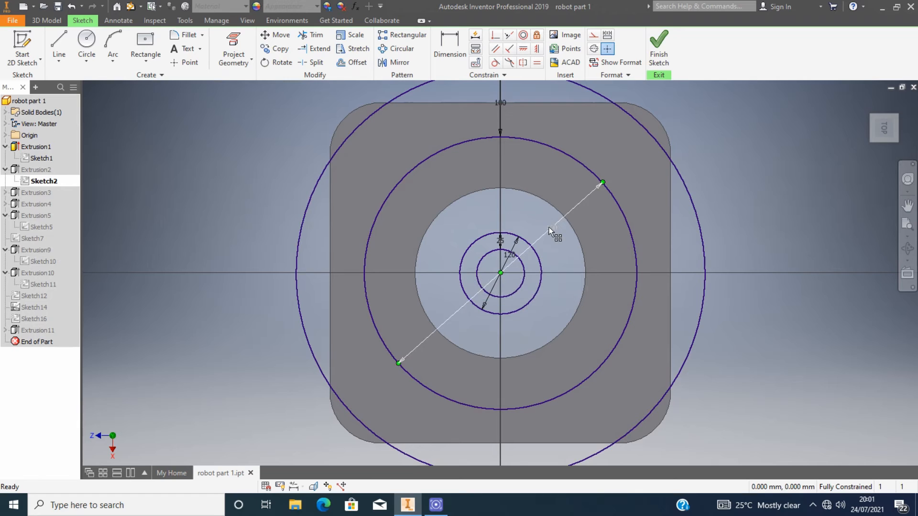
scroll(549, 228, down, 3)
scroll(520, 158, up, 5)
scroll(520, 143, down, 5)
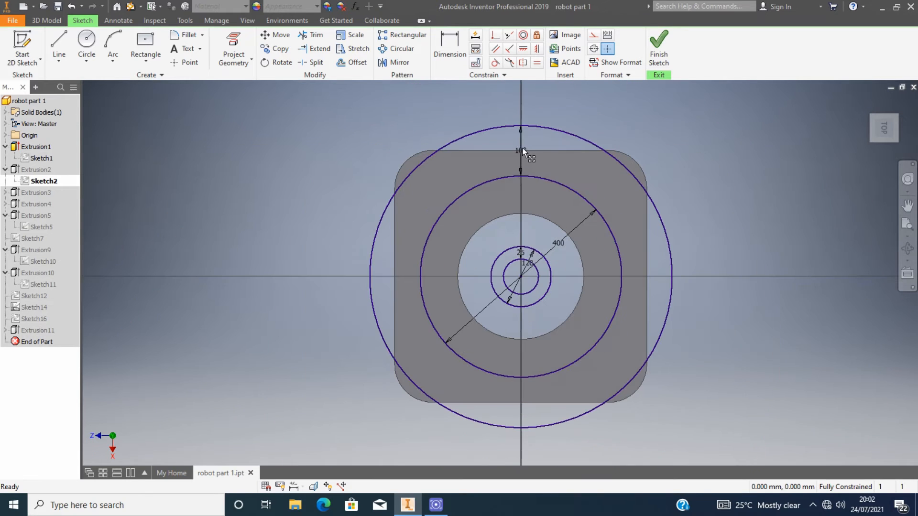
Set the outer circle's offset dimension to 50 mm.
double_click(522, 148)
text(50 mm)
key(Return)
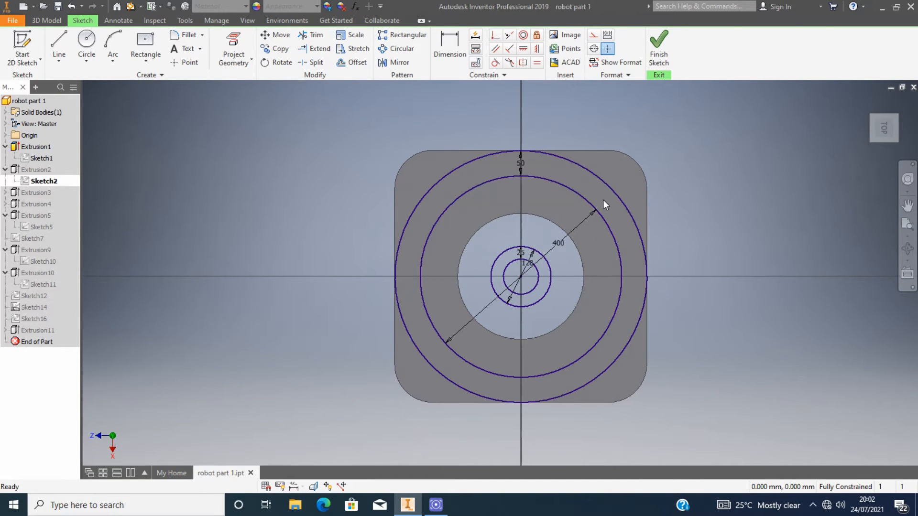
Set the outer circle's offset dimension to 25 mm.
scroll(539, 170, up, 5)
double_click(473, 144)
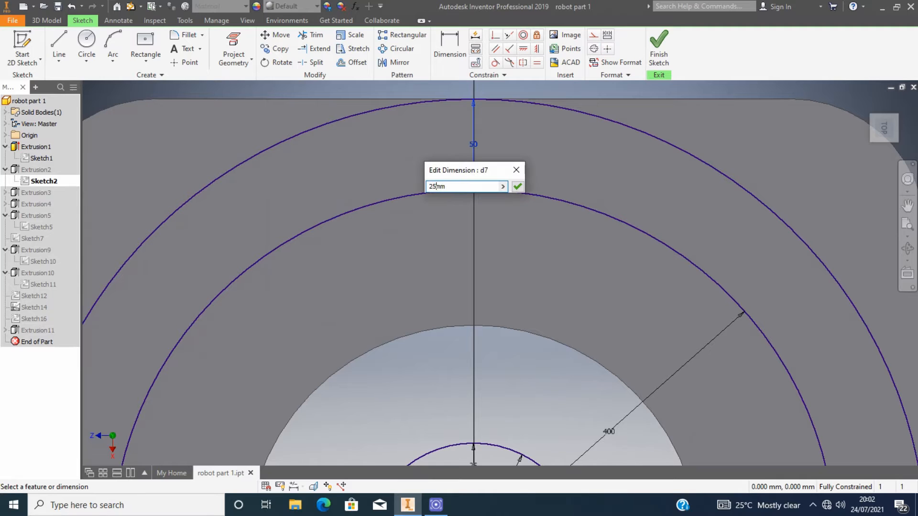
text(25)
click(521, 187)
scroll(555, 214, down, 5)
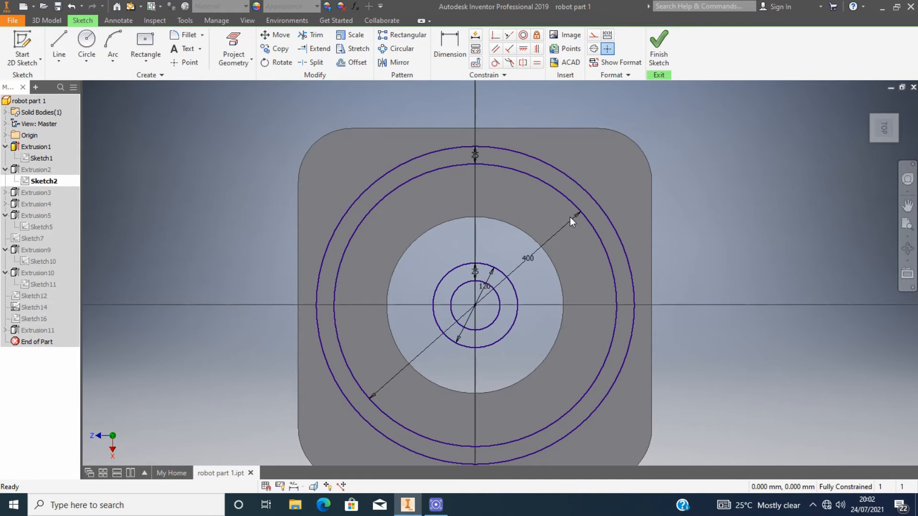
Exit the sketch, reopen Sketch2, set the inner circle's diameter to 250 mm and finish the sketch.
click(658, 47)
click(868, 102)
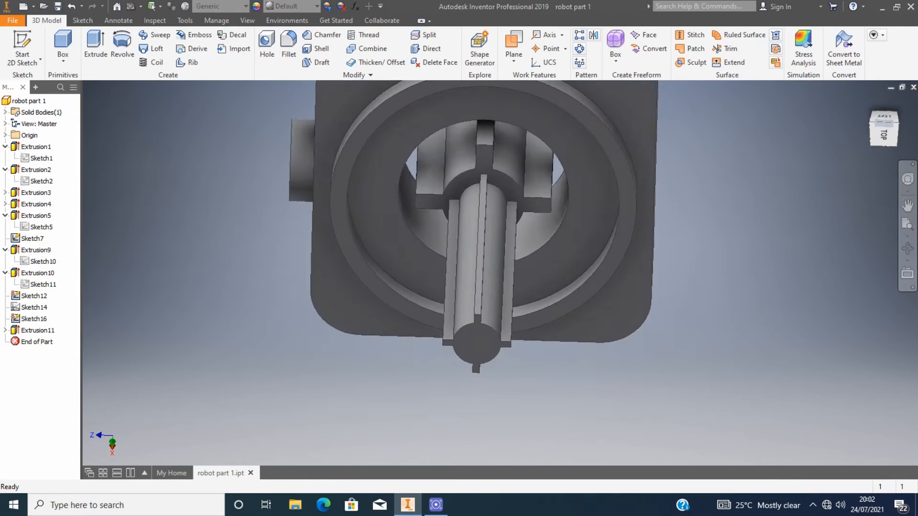
click(882, 123)
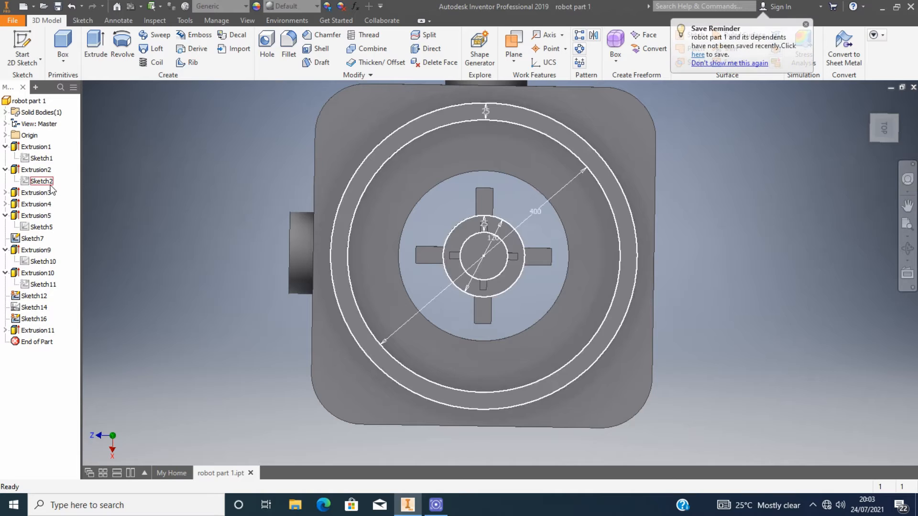
double_click(42, 181)
click(516, 258)
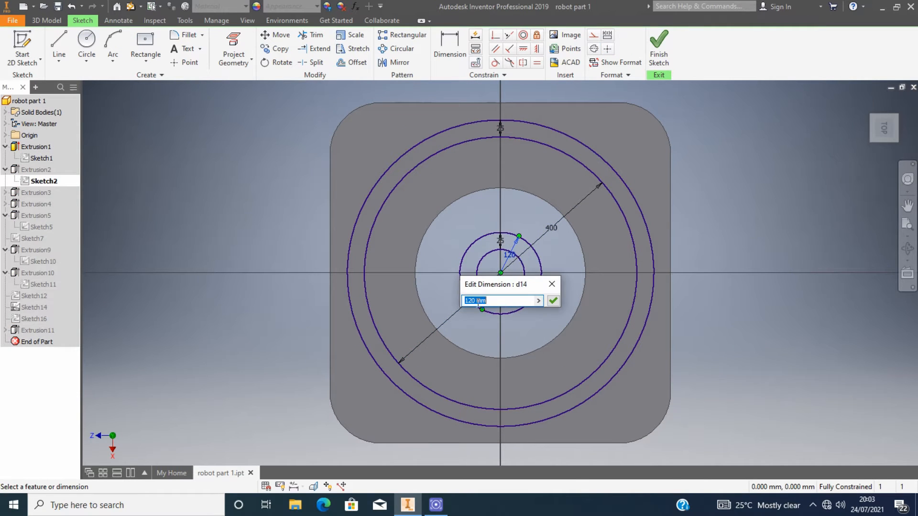
text(250)
key(Return)
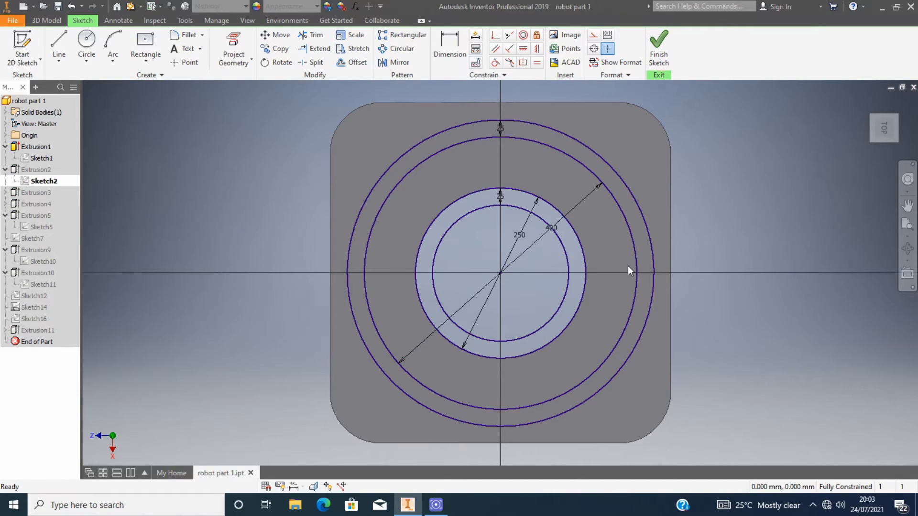
click(659, 44)
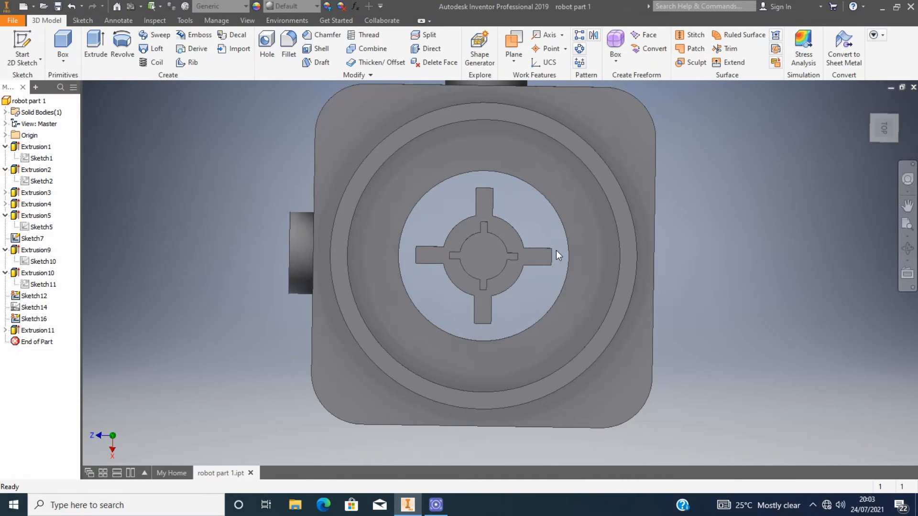
Open Sketch3 and stretch the cross's upper arm out to the enlarged opening's edge, then exit the sketches.
double_click(42, 182)
click(659, 44)
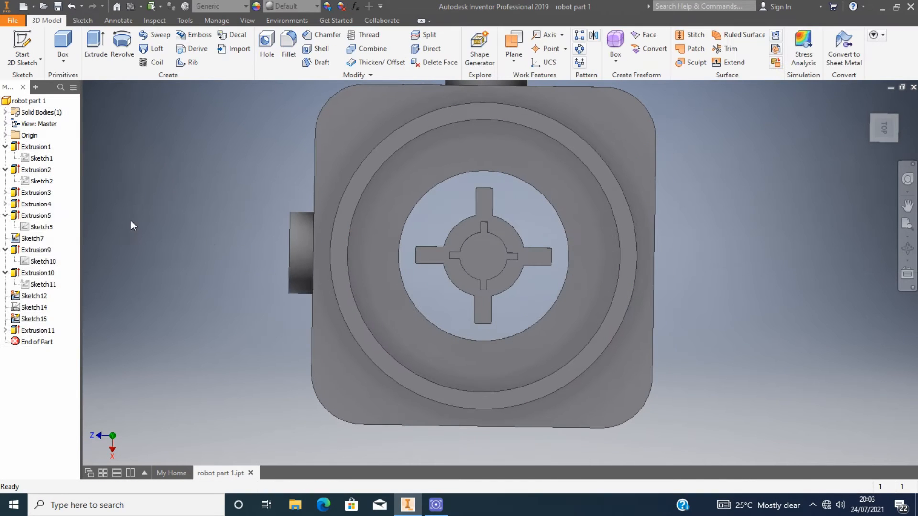
click(37, 193)
click(5, 193)
double_click(30, 205)
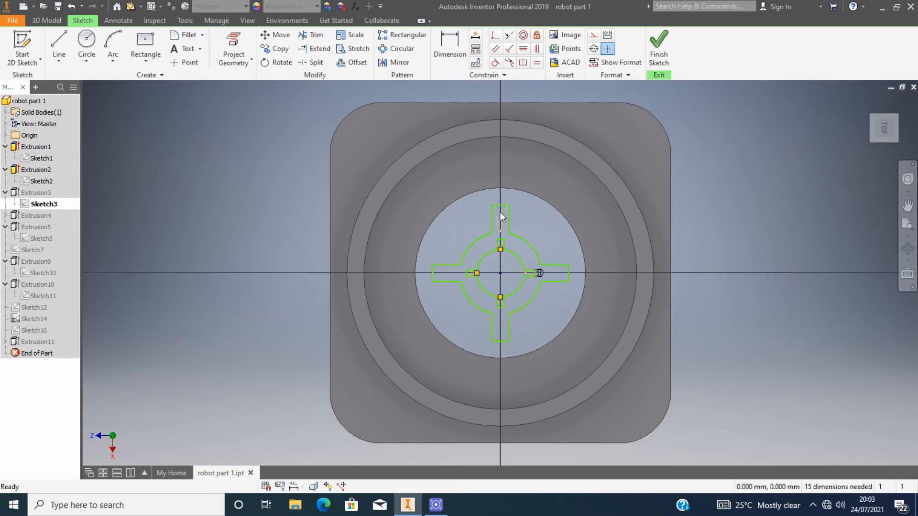
scroll(537, 280, up, 3)
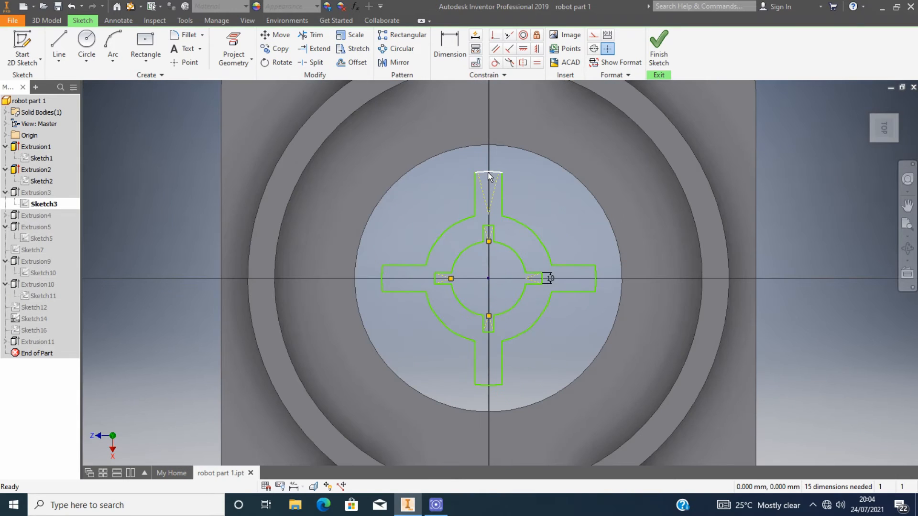
drag(487, 168, 495, 145)
click(659, 46)
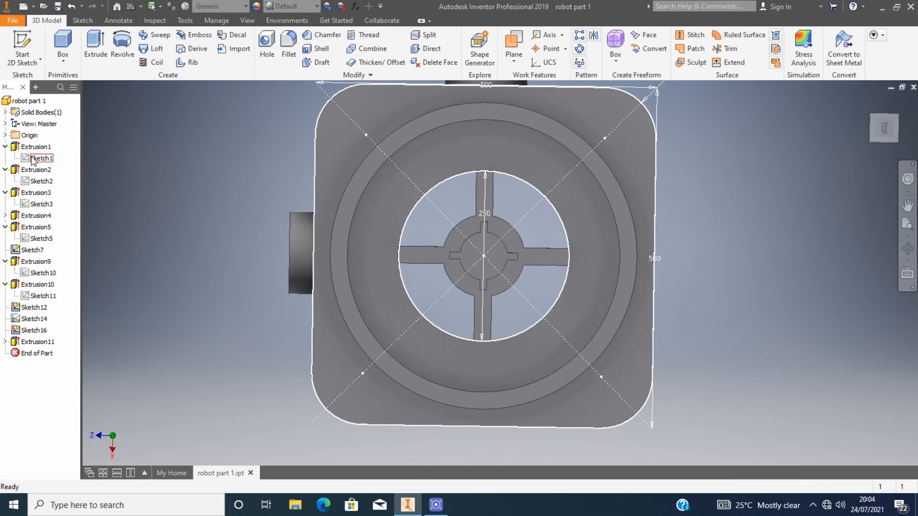
double_click(41, 182)
click(665, 50)
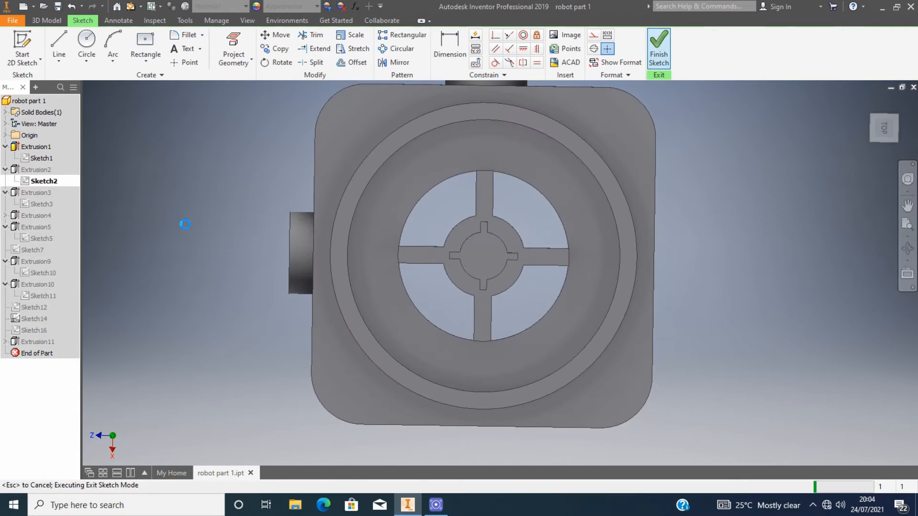
Reopen Sketch3 and dimension the large arc of the cross sketch at 100 mm.
double_click(42, 205)
scroll(489, 267, down, 3)
drag(549, 218, 558, 193)
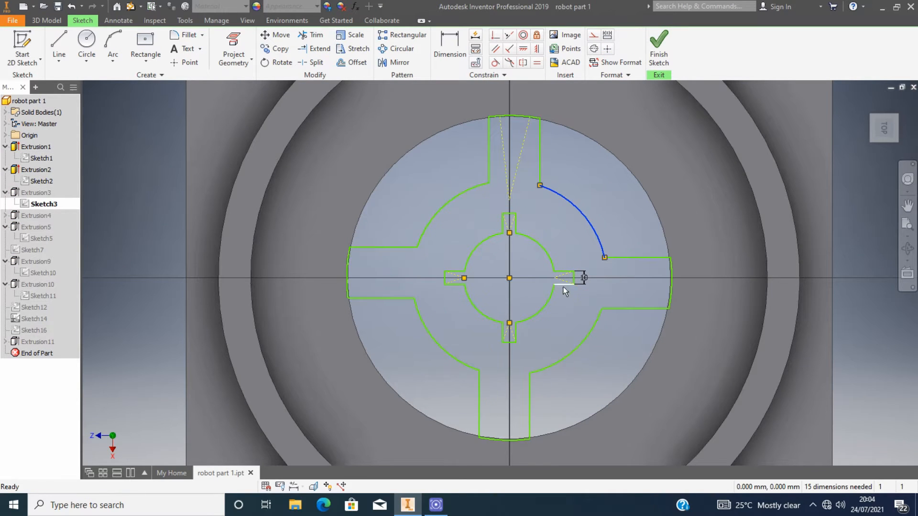
key(ctrl+z)
click(455, 42)
click(560, 219)
click(587, 188)
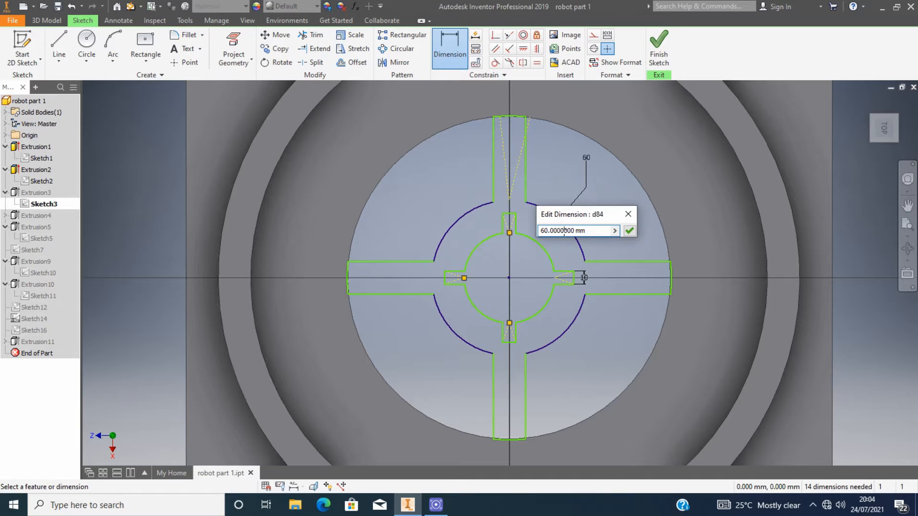
text(100)
click(629, 232)
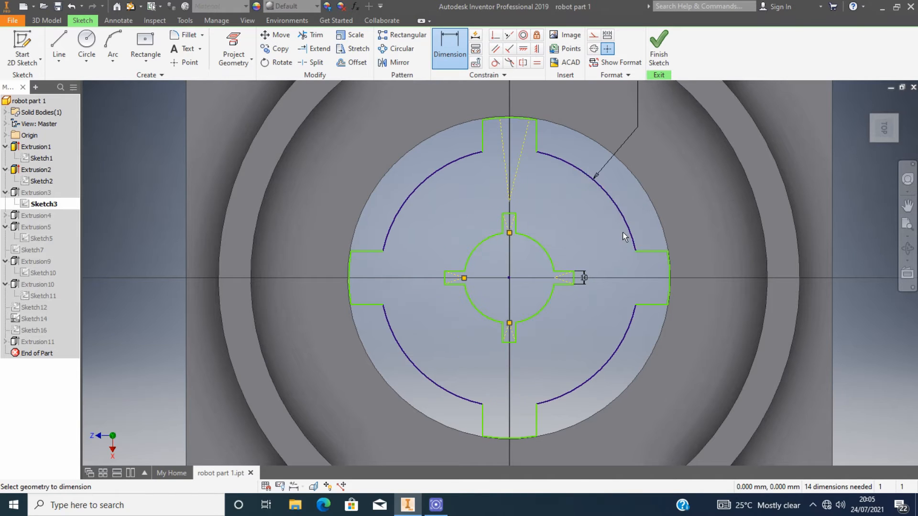
Change the large arc's dimension to 75 mm.
scroll(622, 232, up, 3)
click(633, 141)
click(599, 184)
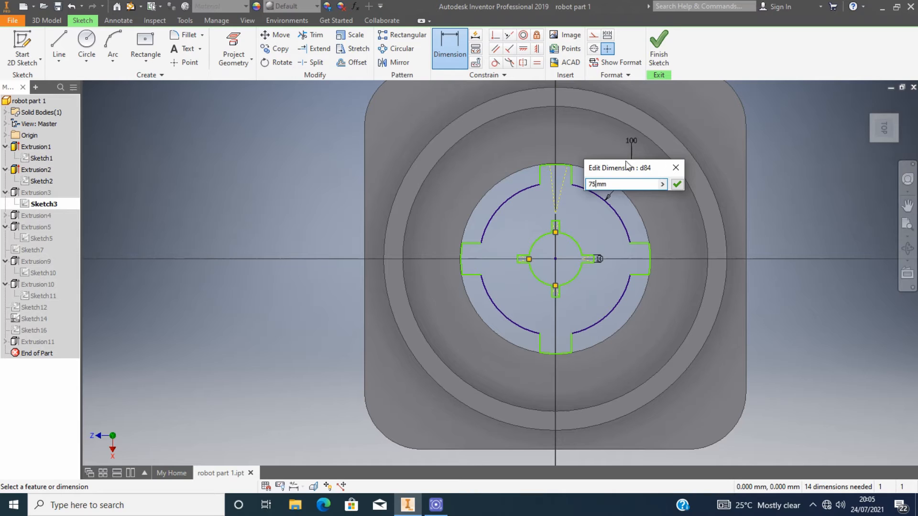
click(678, 184)
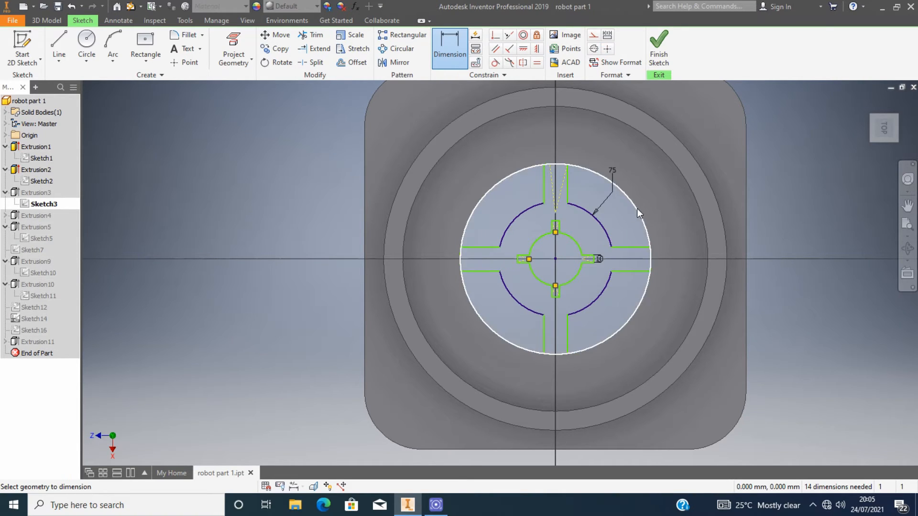
key(Escape)
Dimension the inner arc of the cross sketch.
mouse_move(593, 214)
mouse_down()
mouse_move(583, 233)
mouse_move(590, 222)
mouse_move(594, 232)
mouse_up()
key(ctrl+z)
click(449, 48)
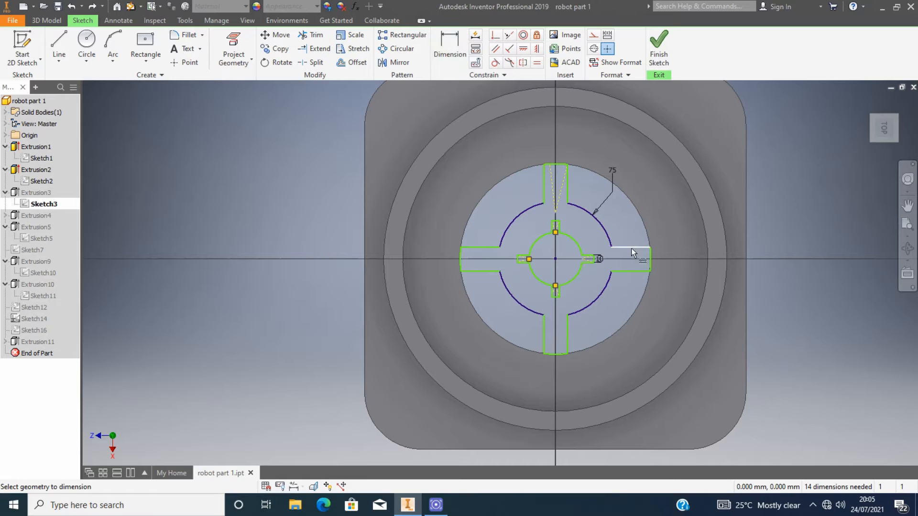
click(578, 245)
click(629, 213)
drag(620, 257, 449, 230)
Try setting the inner arc's dimension to 50 mm and undo that change.
text(50)
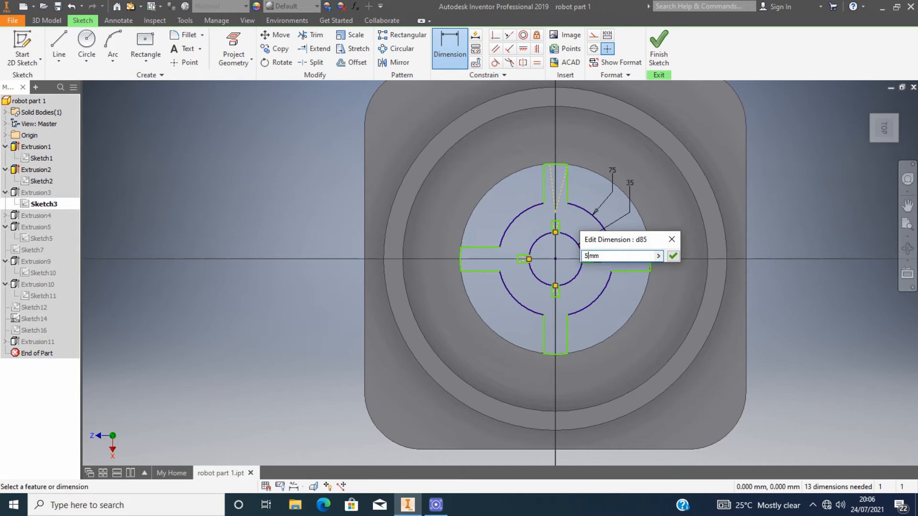
click(672, 256)
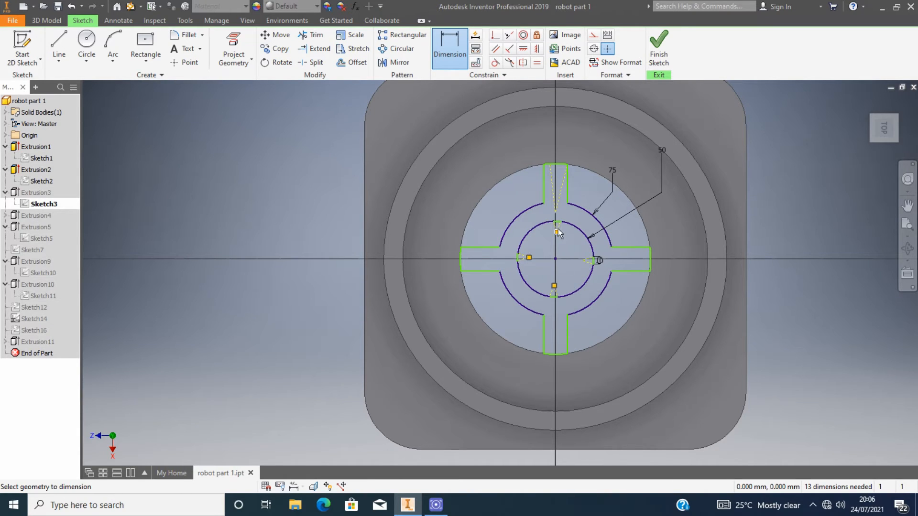
key(Escape)
key(ctrl+z)
Finish the sketch and examine the part from the top, right and bottom views.
scroll(572, 244, up, 3)
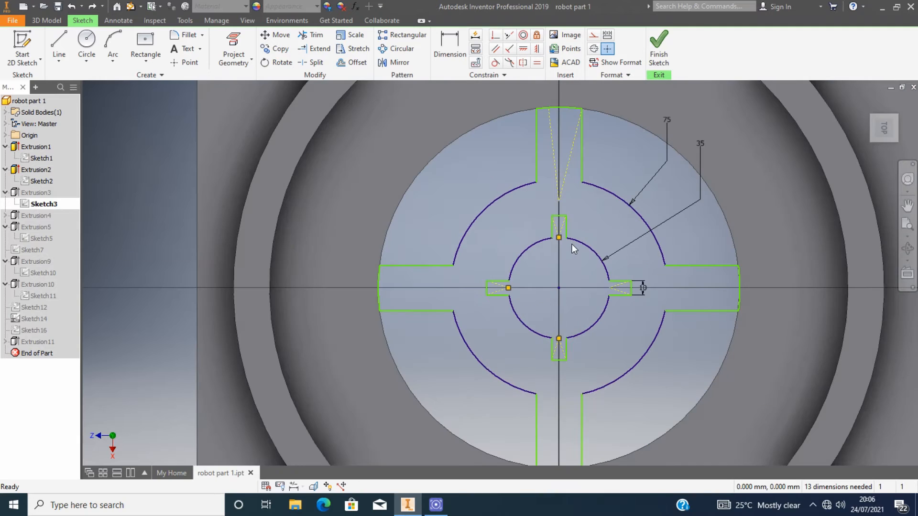
click(661, 52)
click(896, 140)
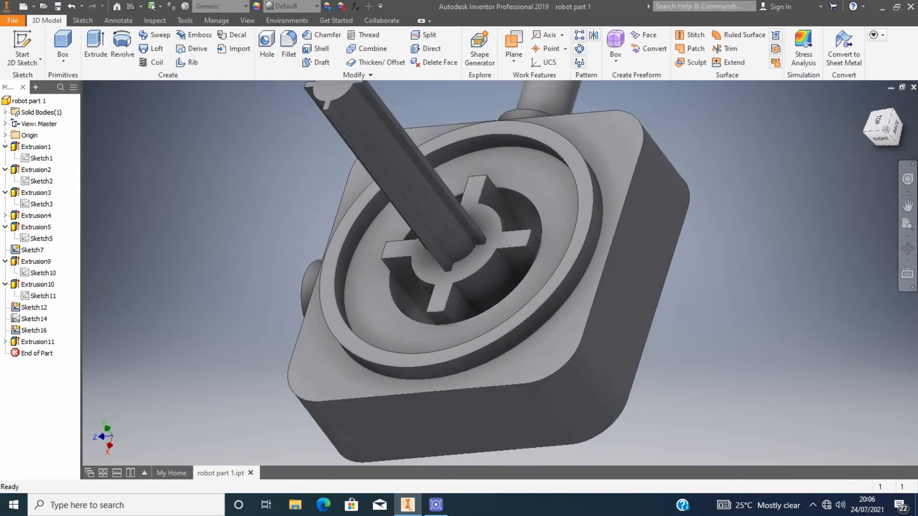
mouse_move(885, 130)
mouse_down()
mouse_move(851, 134)
mouse_move(884, 139)
mouse_move(901, 126)
mouse_move(886, 135)
mouse_move(883, 127)
mouse_up()
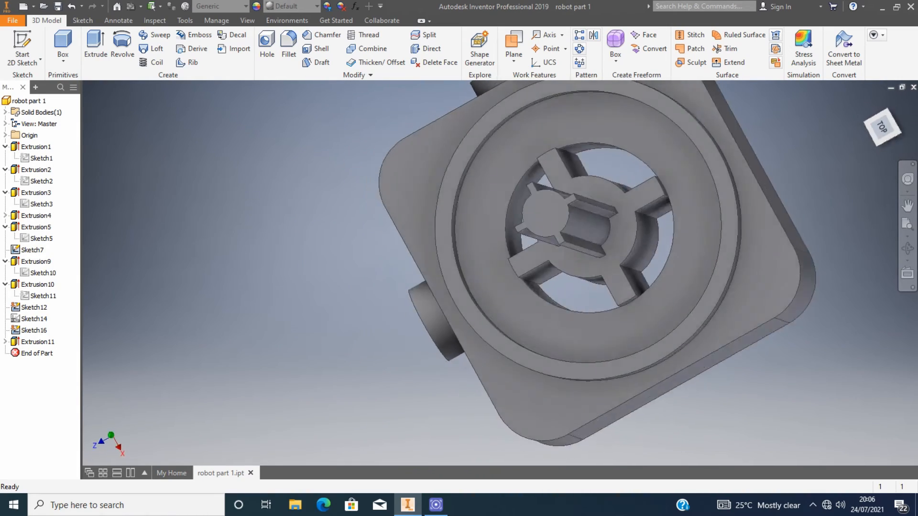
shift+middle_drag(783, 225, 709, 214)
scroll(709, 213, up, 6)
click(882, 135)
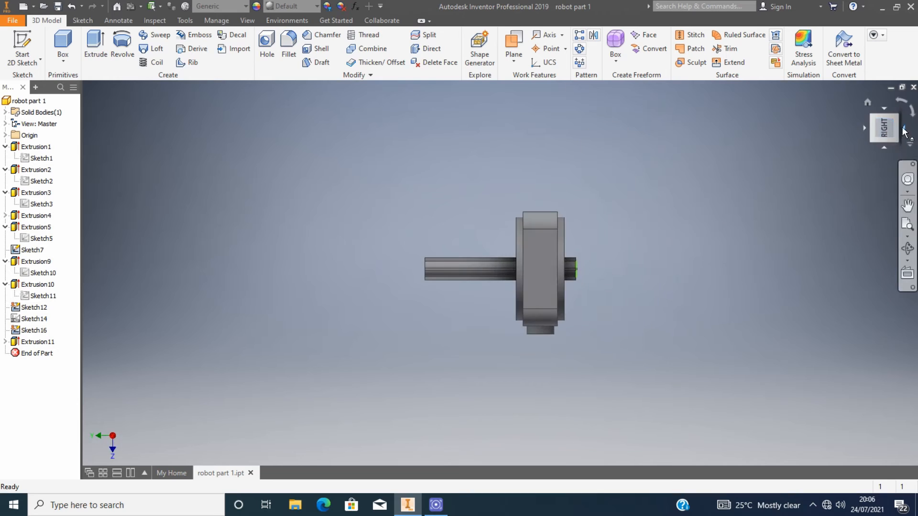
mouse_move(895, 130)
mouse_down()
mouse_move(865, 128)
mouse_move(866, 98)
mouse_move(891, 130)
mouse_move(872, 128)
mouse_move(892, 129)
mouse_up()
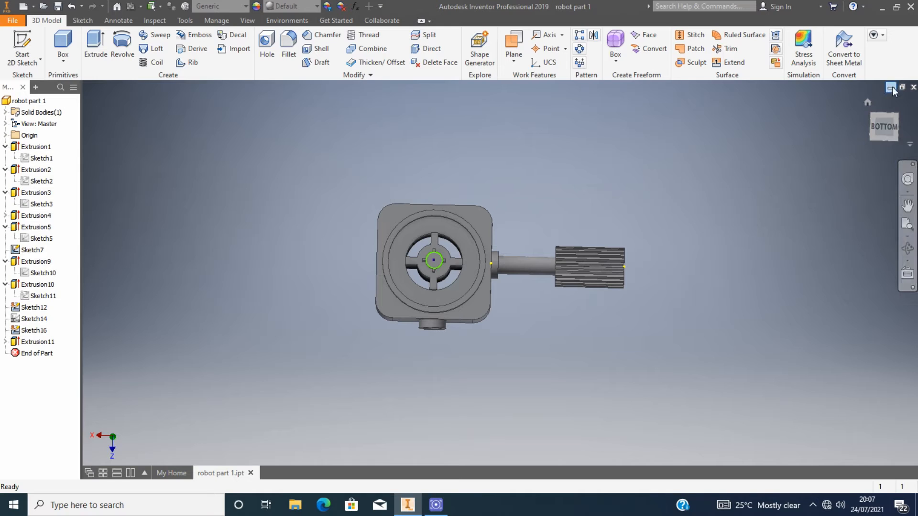
click(883, 127)
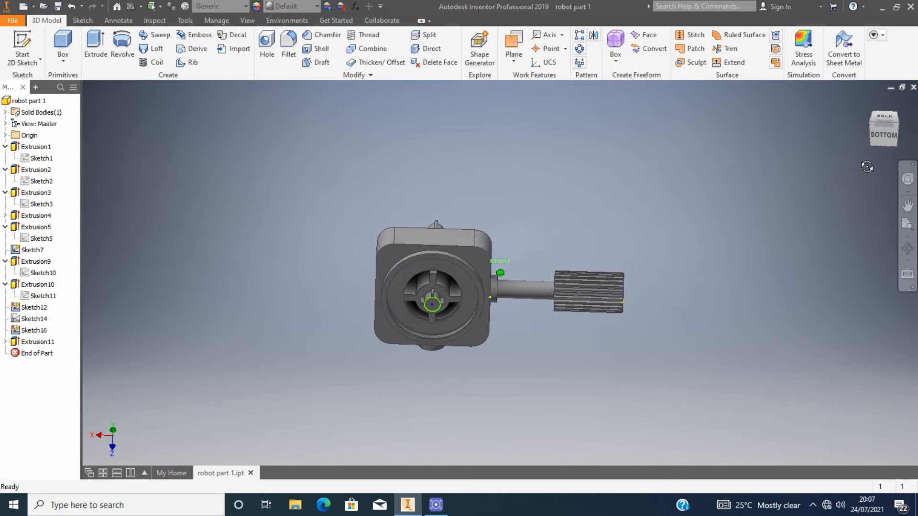
click(884, 149)
Start a new 2D sketch on the housing's front face.
click(83, 20)
click(86, 45)
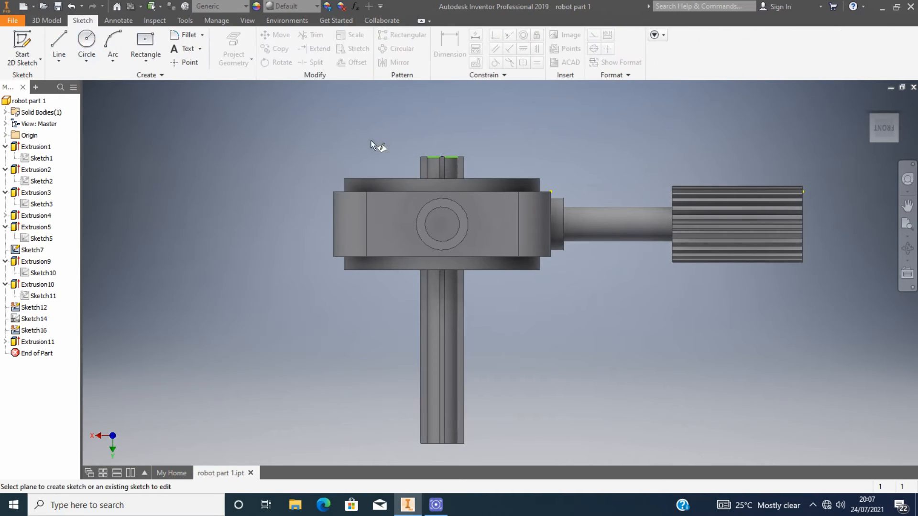
click(471, 229)
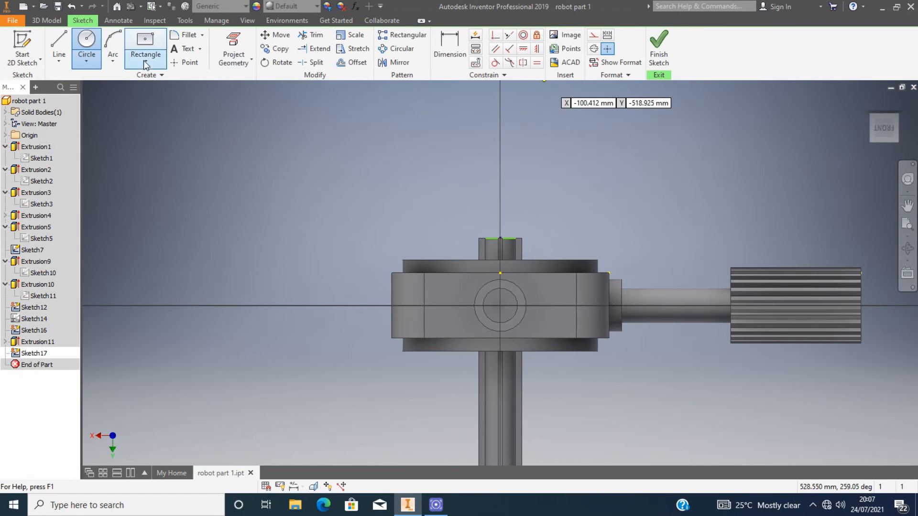
click(25, 50)
click(483, 239)
click(350, 174)
key(c)
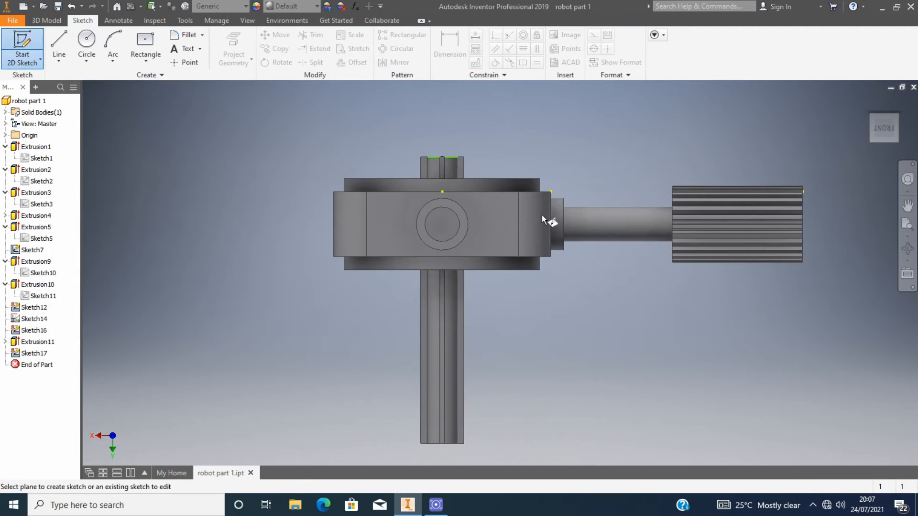
click(509, 242)
Draw an 80 mm diameter circle centred on the front face's round boss and finish the sketch.
scroll(500, 322, down, 3)
click(501, 289)
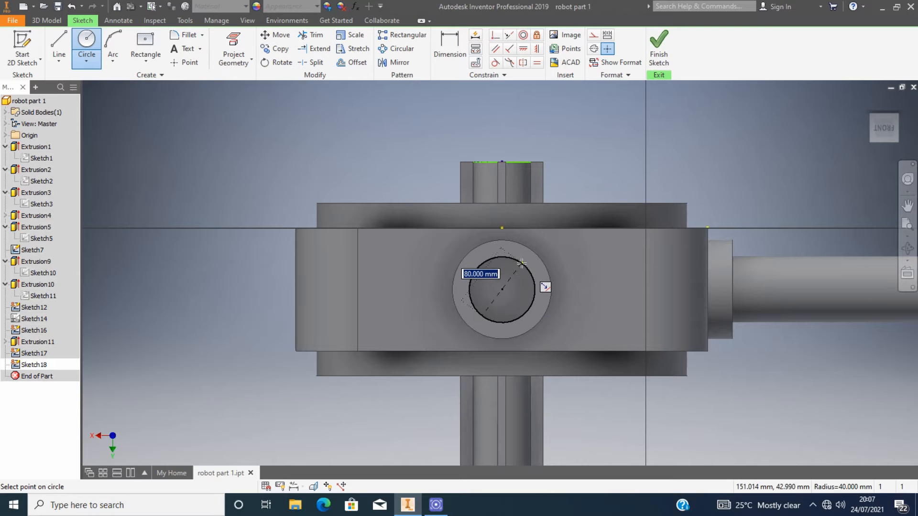
click(535, 288)
scroll(536, 288, up, 5)
drag(895, 128, 883, 129)
click(658, 48)
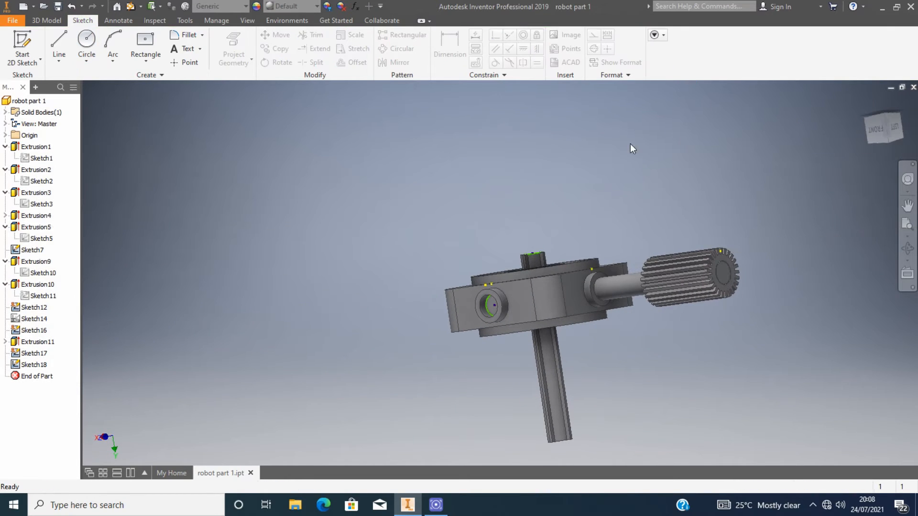
Extrude the new circle into a shaft.
click(40, 22)
click(95, 46)
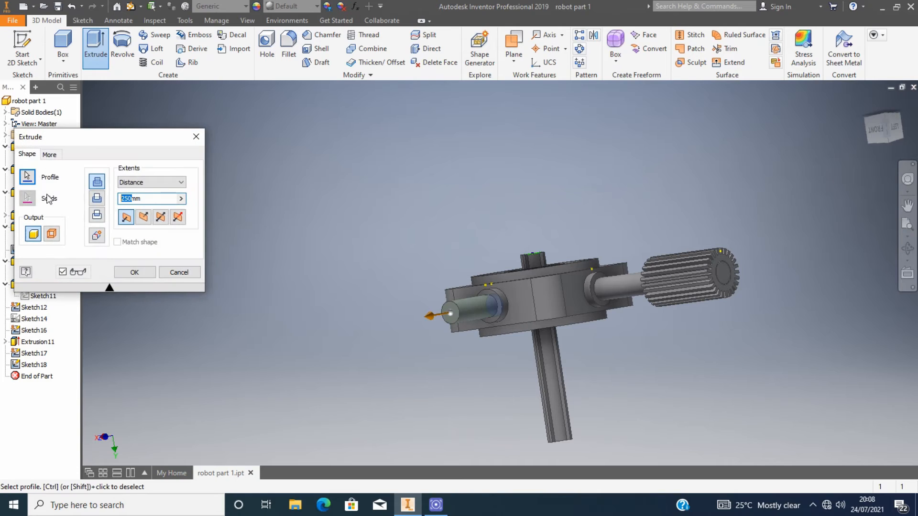
click(134, 272)
Orbit around the finished part to examine the shafts and housing from several views.
click(889, 117)
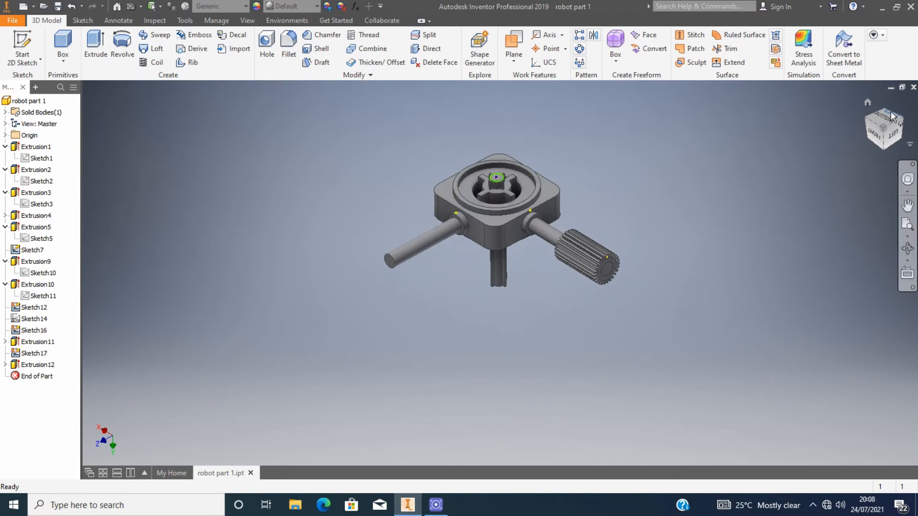
click(891, 116)
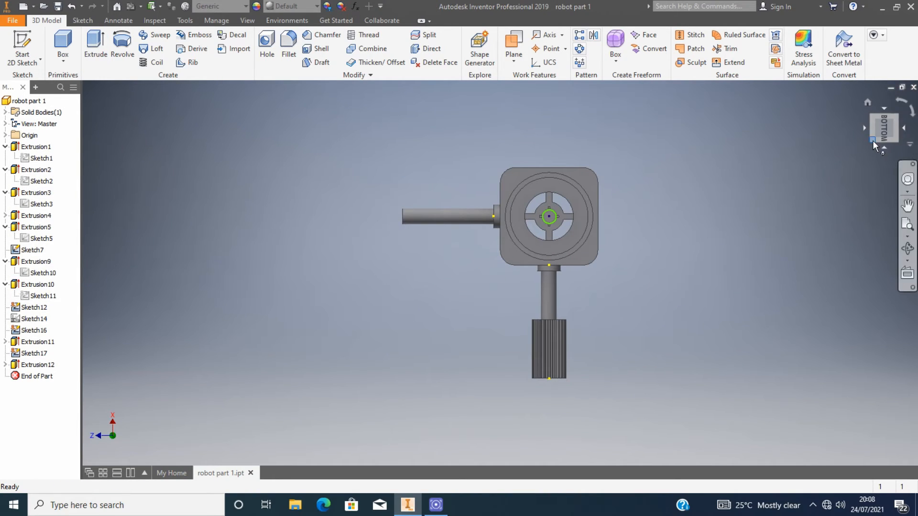
drag(873, 140, 906, 132)
scroll(515, 203, down, 3)
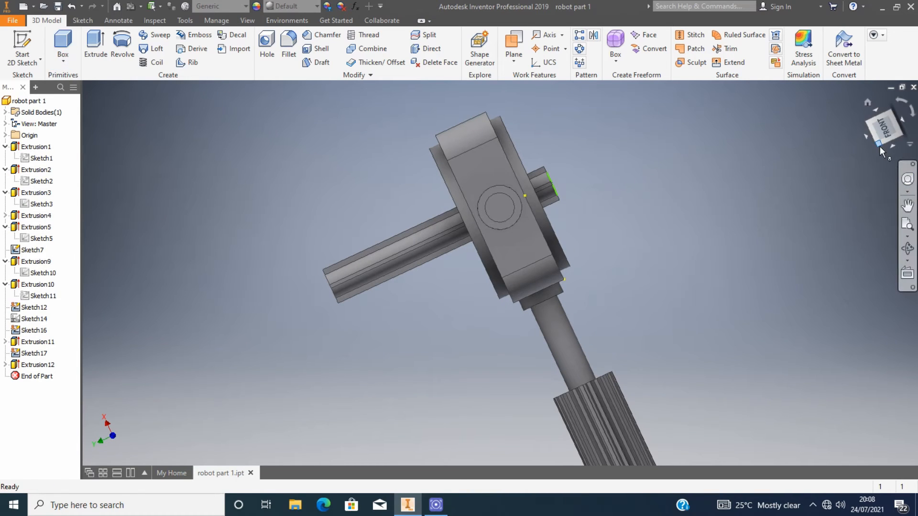
drag(880, 146, 860, 111)
scroll(523, 291, down, 3)
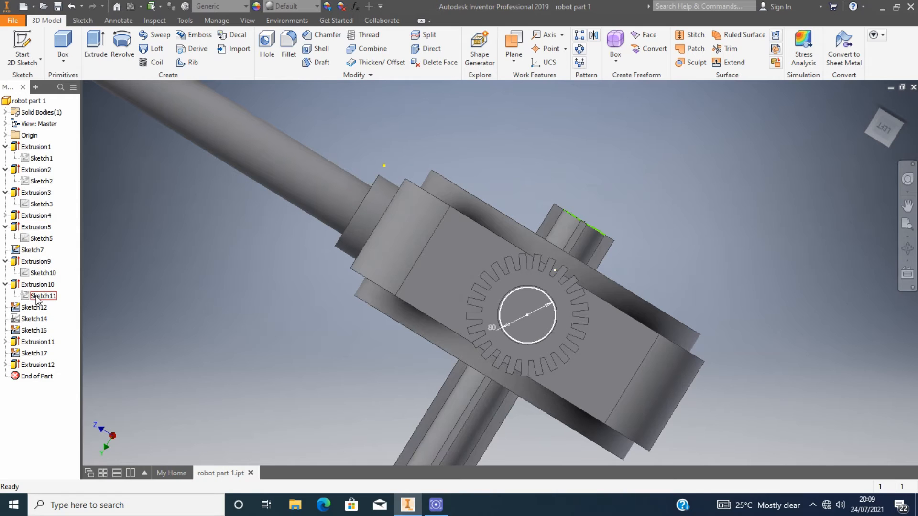
Edit Sketch14 and add 65 and 87.5 radius dimensions to the gear tooth arcs.
click(34, 318)
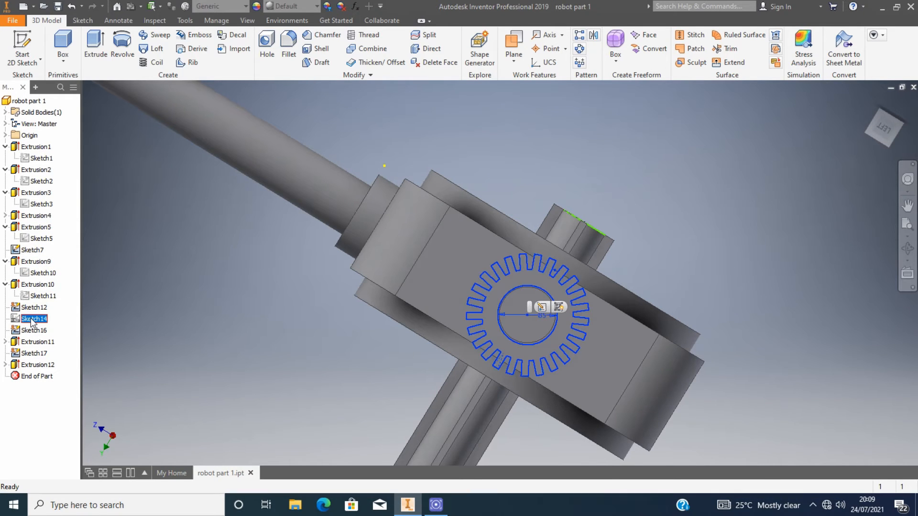
click(541, 307)
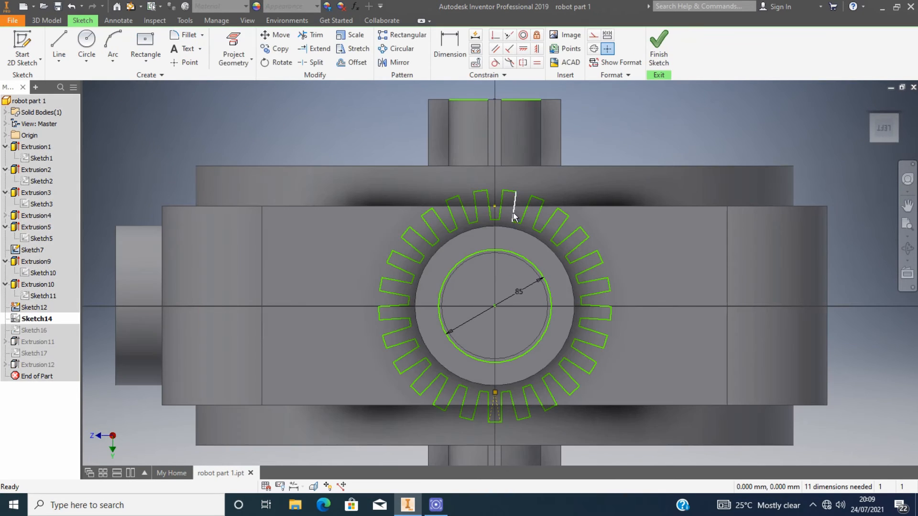
key(d)
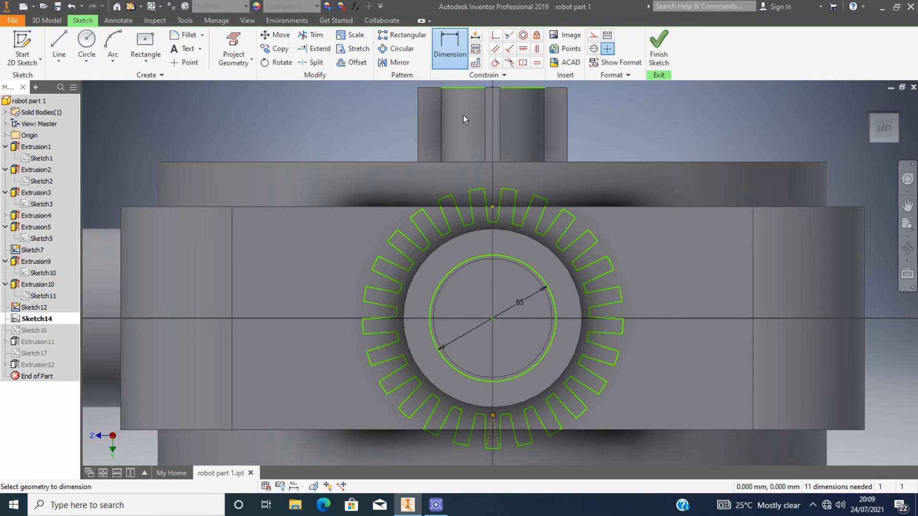
click(644, 143)
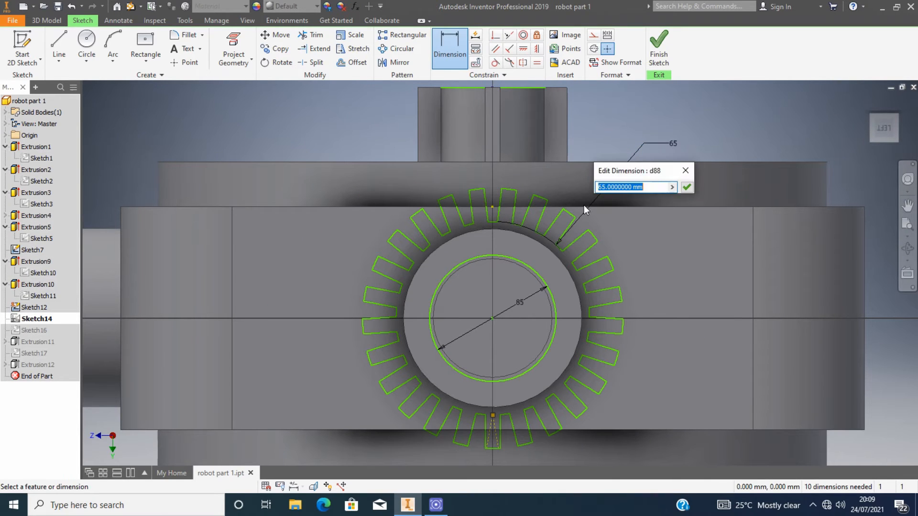
key(Return)
click(541, 197)
click(609, 111)
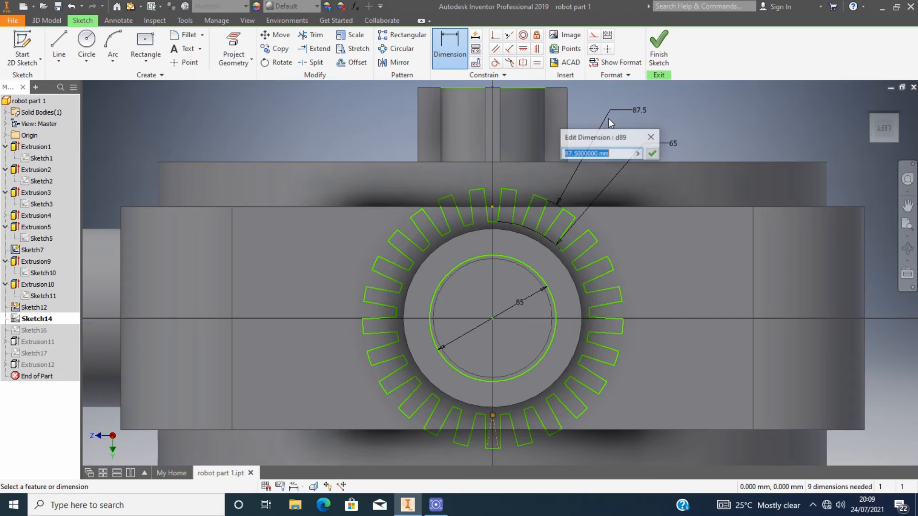
click(651, 137)
click(528, 266)
key(Escape)
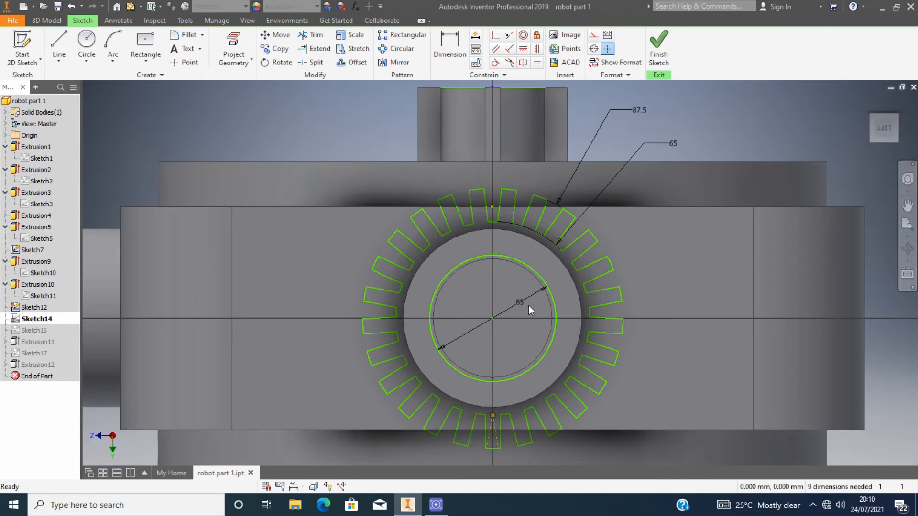
Finish editing the gear sketch without adding a circle.
key(c)
click(492, 318)
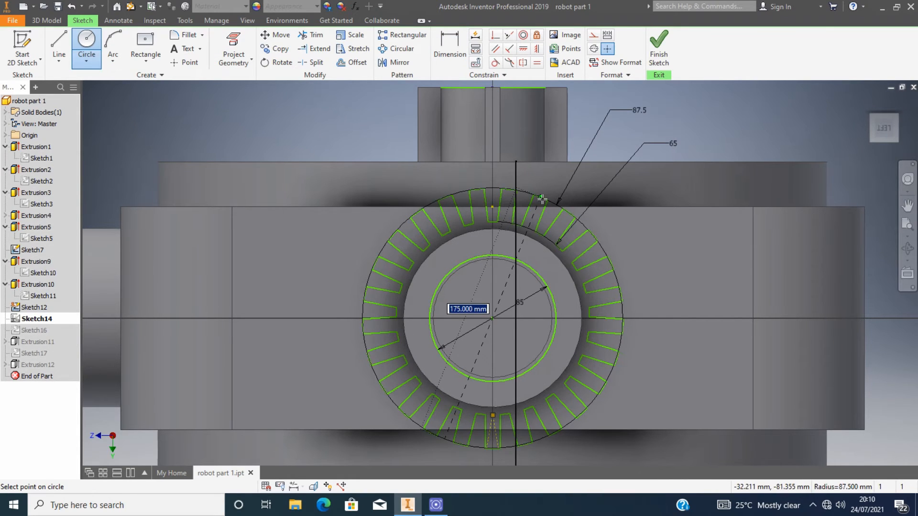
key(Escape)
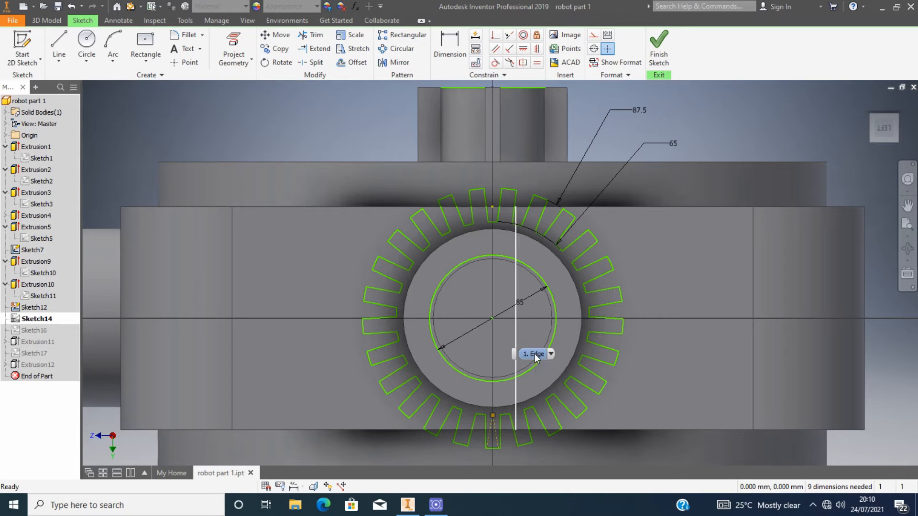
click(658, 48)
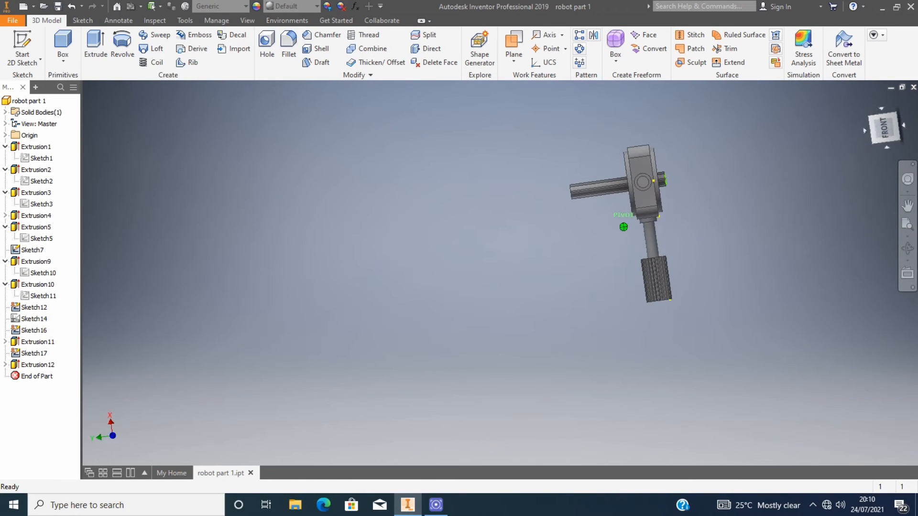
Switch to the front view and start a new 2D sketch on the housing's front face.
click(879, 129)
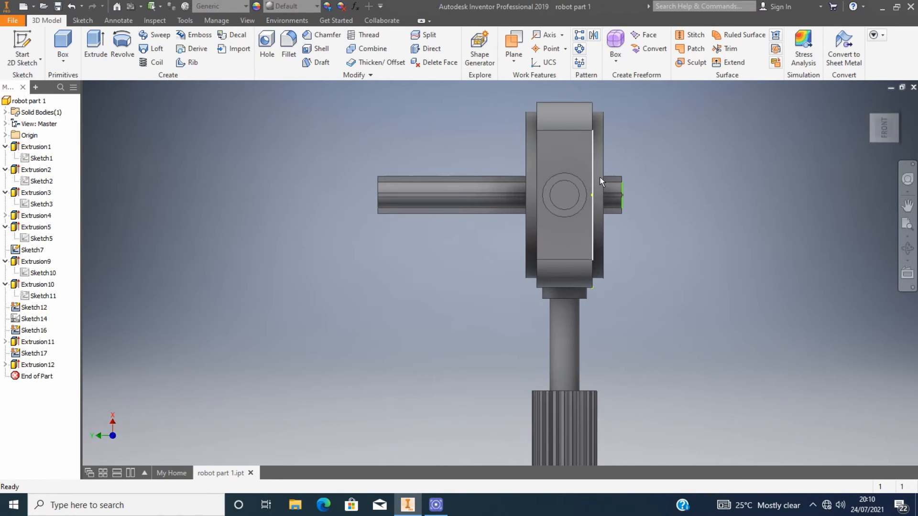
drag(884, 129, 871, 122)
click(22, 43)
click(557, 197)
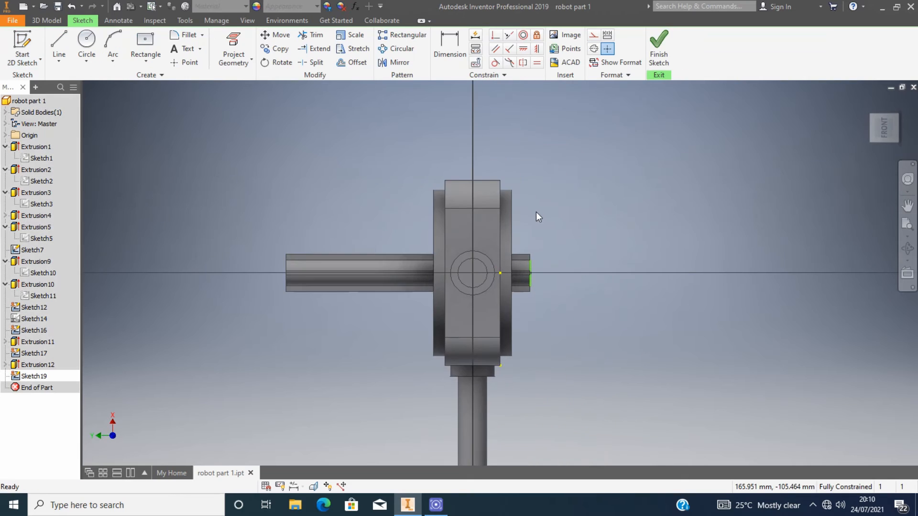
Draw concentric circles of 130 mm and 175 mm diameter centred on the front boss.
click(86, 43)
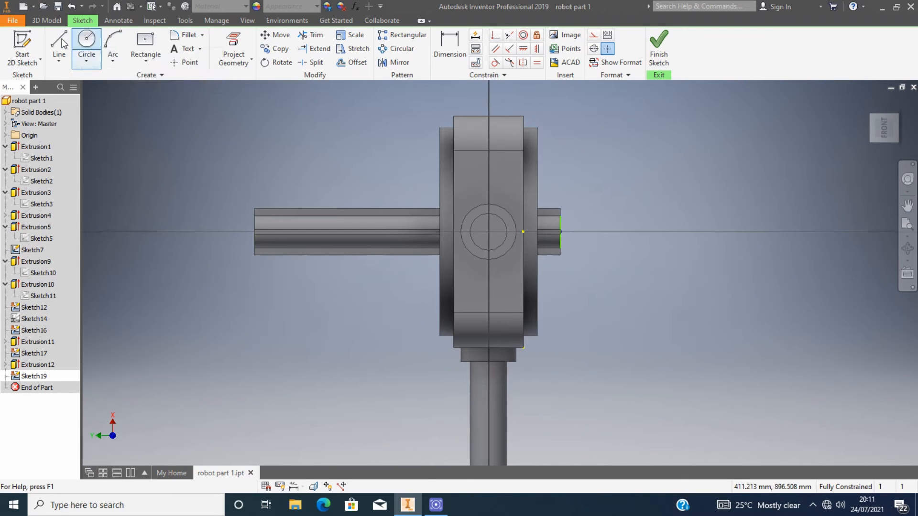
scroll(490, 253, down, 5)
drag(897, 116, 862, 130)
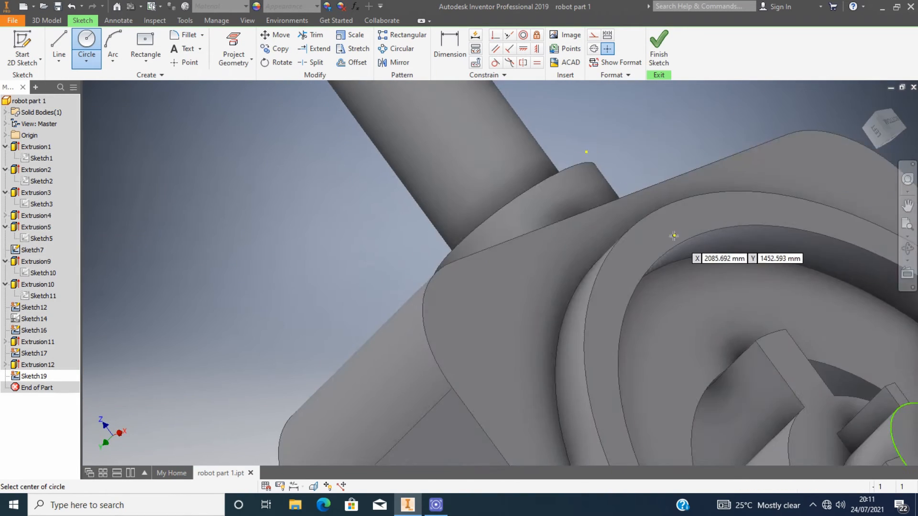
scroll(671, 235, up, 5)
scroll(530, 386, down, 5)
scroll(564, 336, up, 5)
click(891, 122)
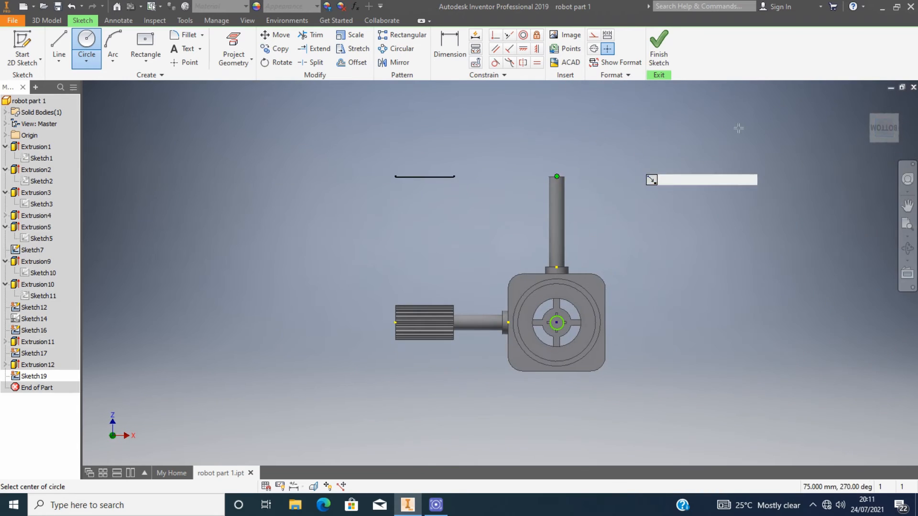
click(883, 108)
scroll(557, 275, down, 5)
click(565, 278)
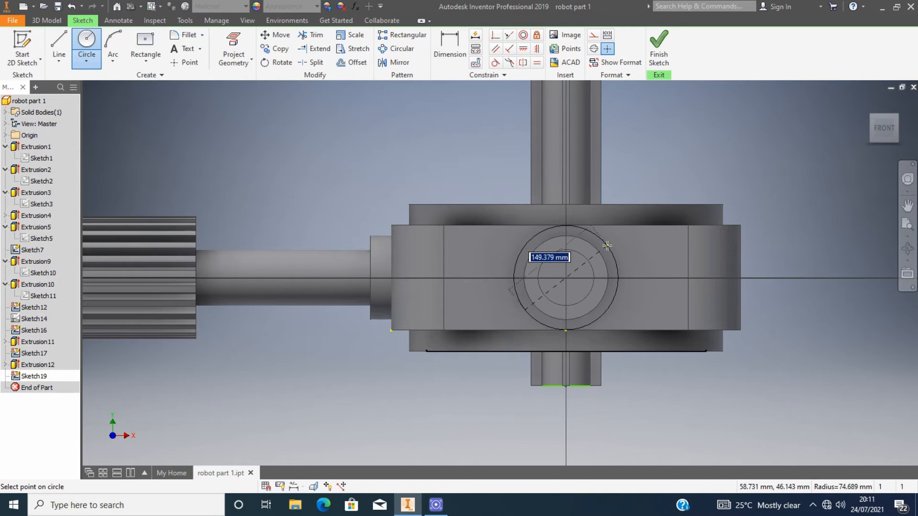
scroll(589, 269, down, 5)
text(130)
key(Return)
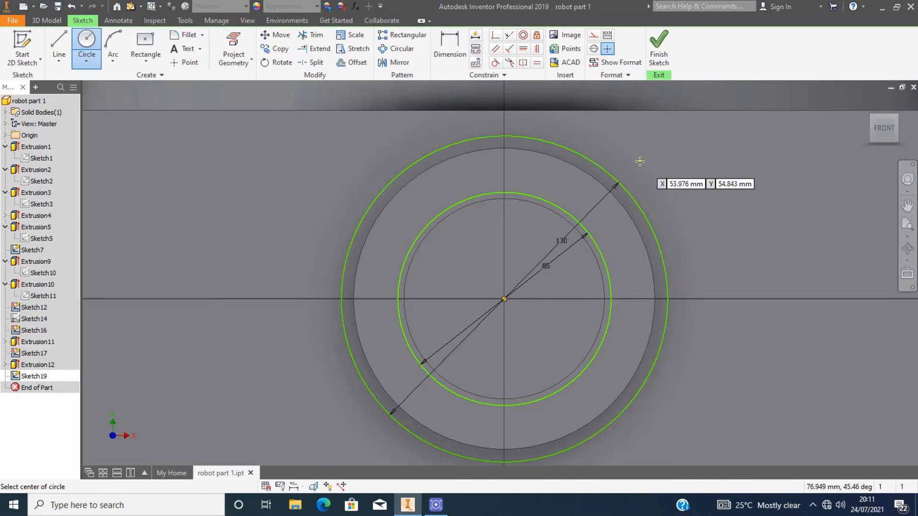
click(504, 299)
text(175)
key(Return)
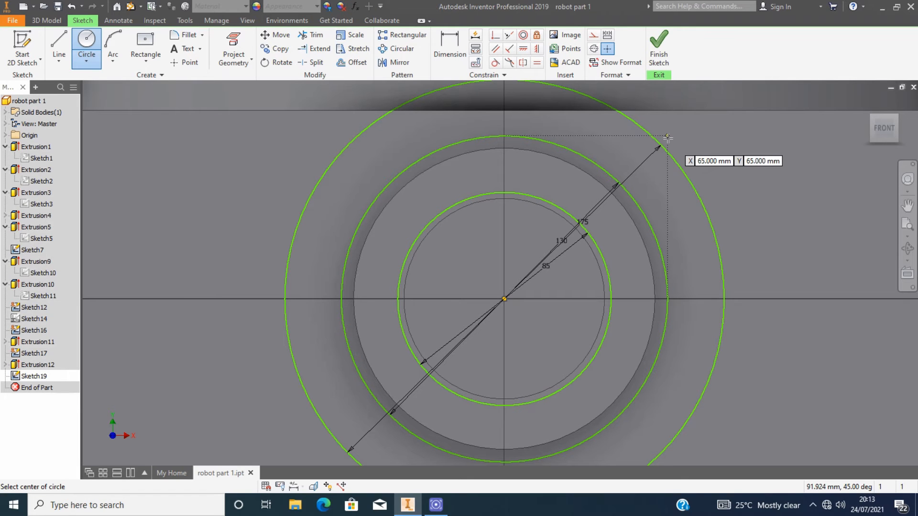
Draw a 10 by 55 mm rectangle at the top of the circles as a tooth outline.
scroll(590, 181, up, 3)
click(145, 44)
click(539, 155)
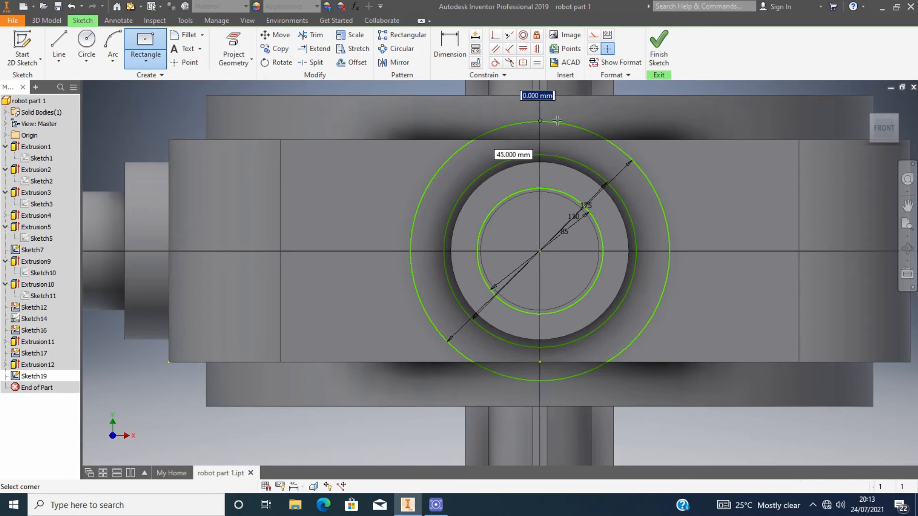
text(10)
key(Tab)
text(55)
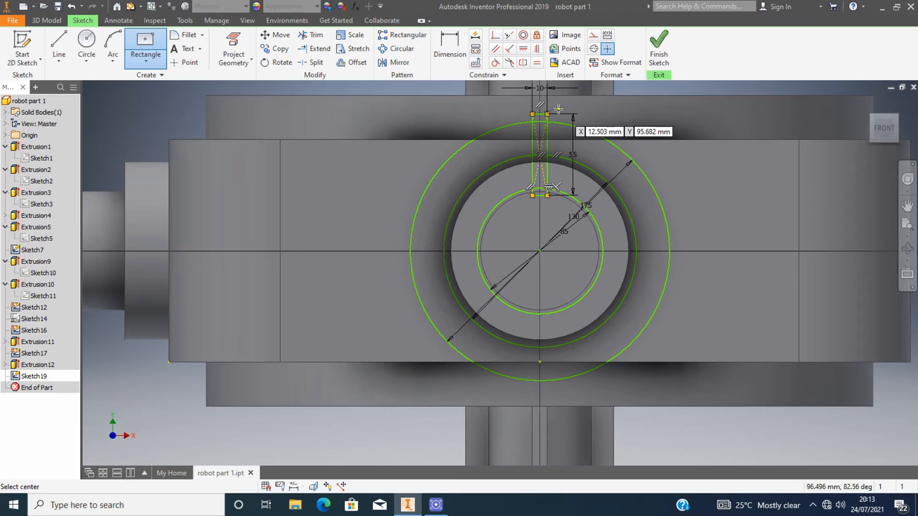
key(Return)
key(Escape)
Delete the rectangle's 55 mm and 10 mm dimensions.
click(316, 35)
scroll(559, 119, up, 3)
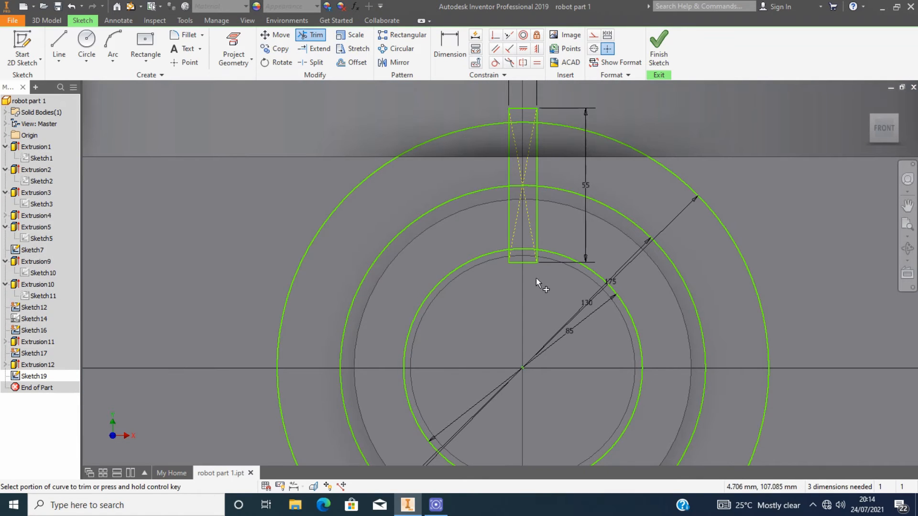
click(584, 185)
key(Delete)
click(537, 98)
key(Delete)
Trim the rectangle's sides back to the outer 175 mm circle.
click(310, 35)
click(527, 108)
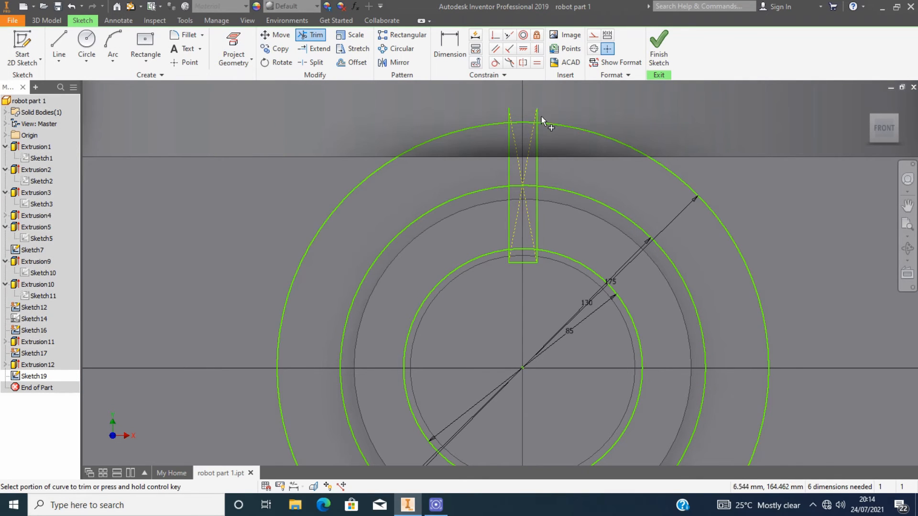
click(537, 116)
click(509, 116)
key(Escape)
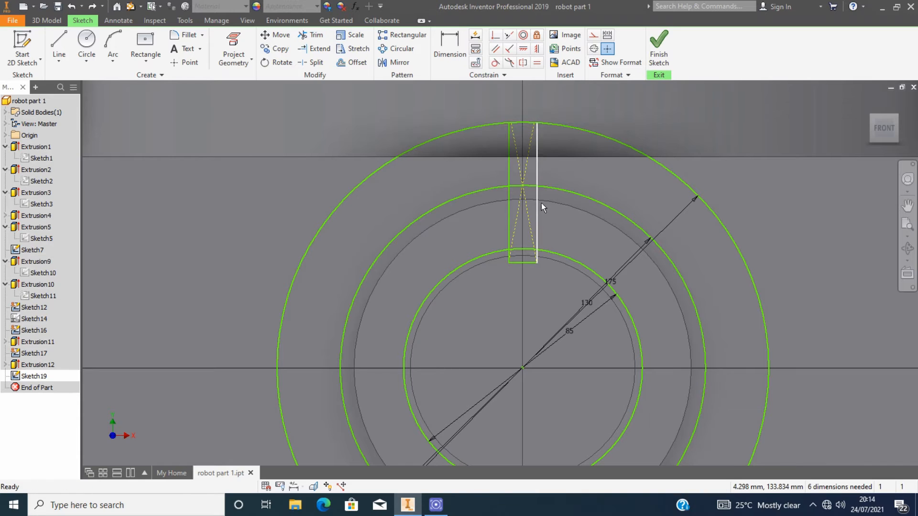
click(538, 199)
key(x)
click(537, 223)
Trim the rectangle's lower lines inside the 130 mm circle to shape a single tooth.
scroll(535, 258, up, 4)
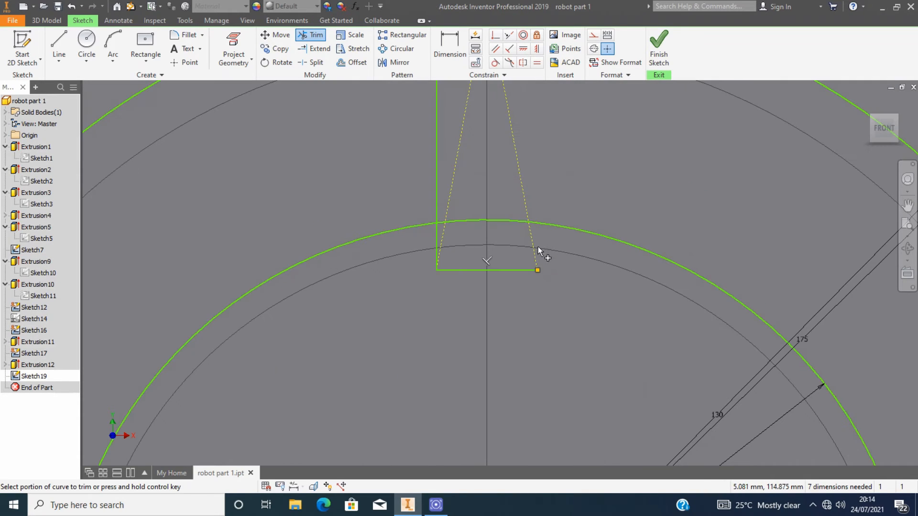
click(538, 247)
scroll(525, 240, down, 5)
click(525, 243)
scroll(522, 241, up, 3)
click(500, 206)
click(493, 214)
scroll(494, 216, down, 4)
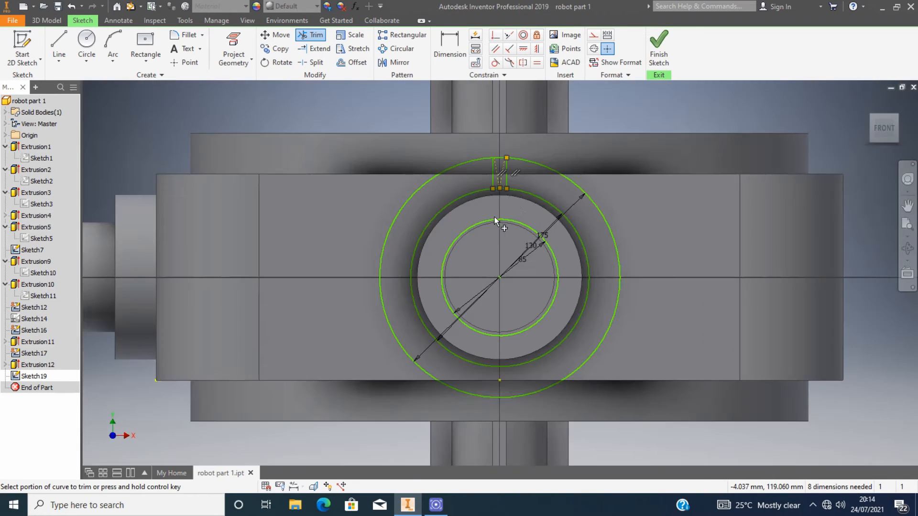
scroll(500, 182, up, 5)
key(Escape)
scroll(315, 37, down, 2)
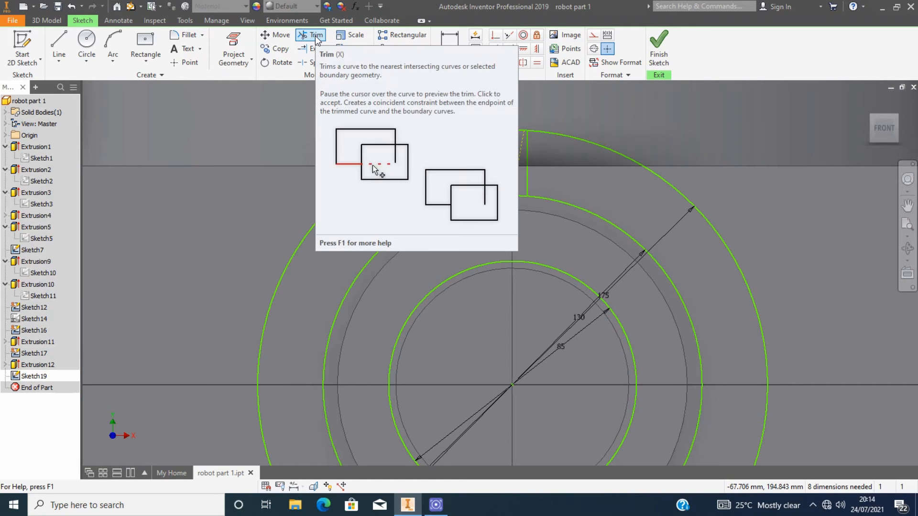
click(316, 37)
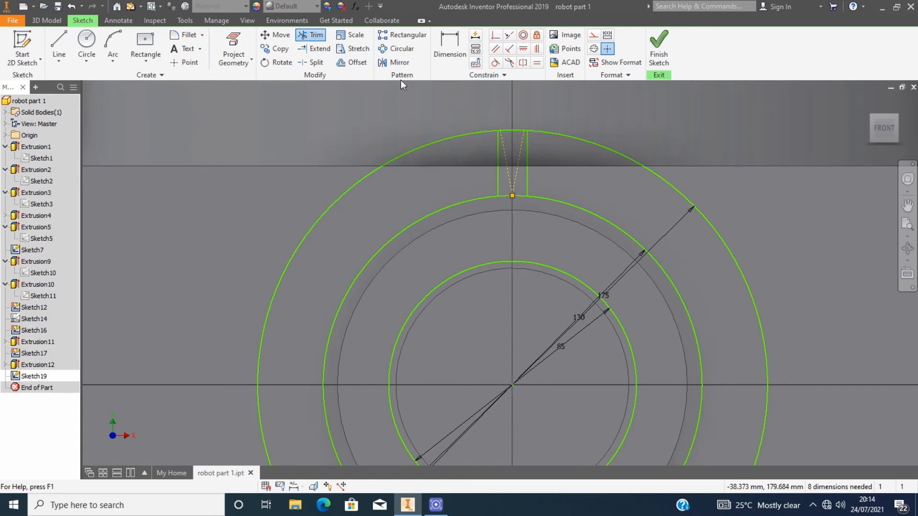
click(538, 131)
scroll(538, 136, down, 3)
key(Escape)
Select the tooth and circularly pattern it 25 times over 360 deg about the circles' centre.
scroll(543, 173, up, 7)
scroll(449, 117, down, 8)
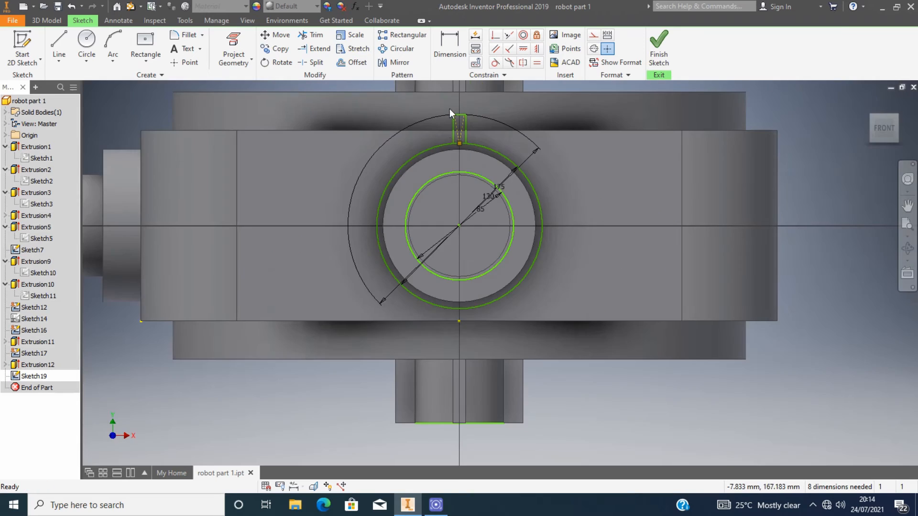
scroll(449, 108, up, 4)
drag(442, 105, 473, 174)
click(396, 48)
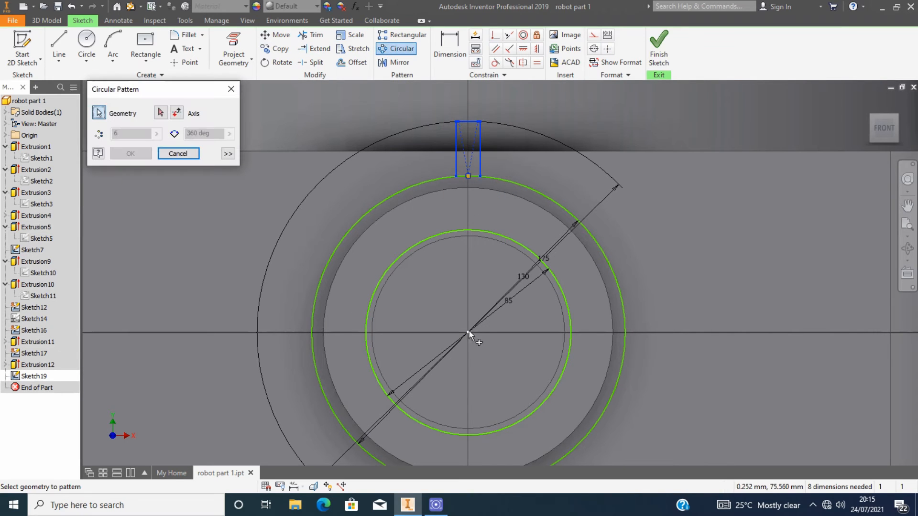
click(471, 329)
text(25)
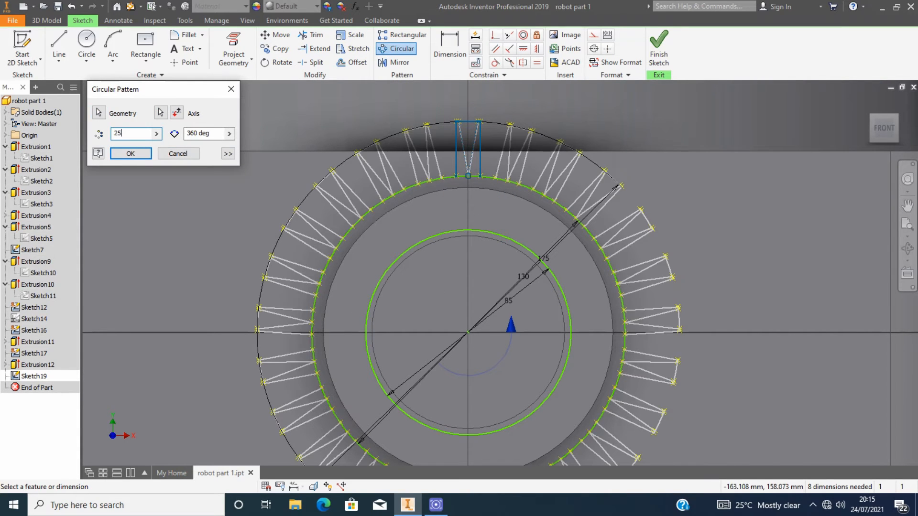
key(Return)
Trim the inner 130 mm circle's arcs between the patterned teeth along the top of the gear ring.
scroll(320, 109, down, 3)
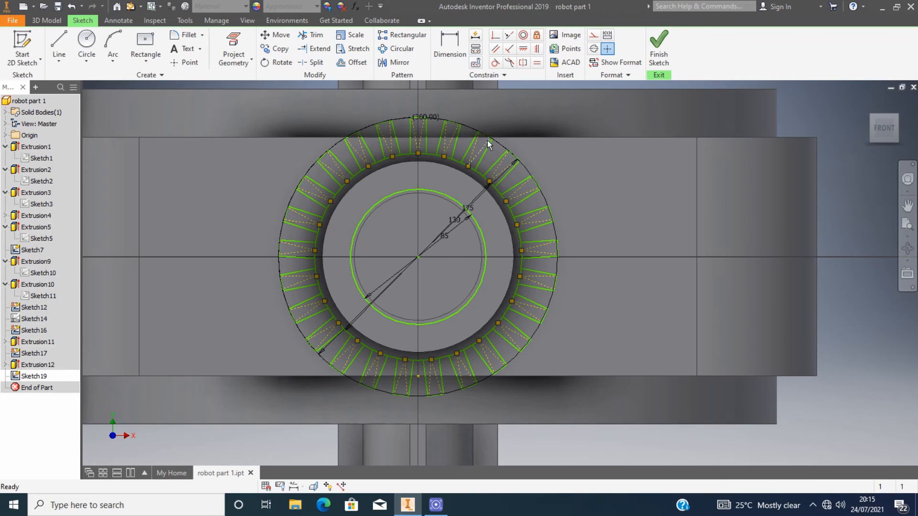
scroll(430, 145, up, 5)
scroll(406, 194, down, 5)
click(308, 38)
scroll(387, 181, up, 3)
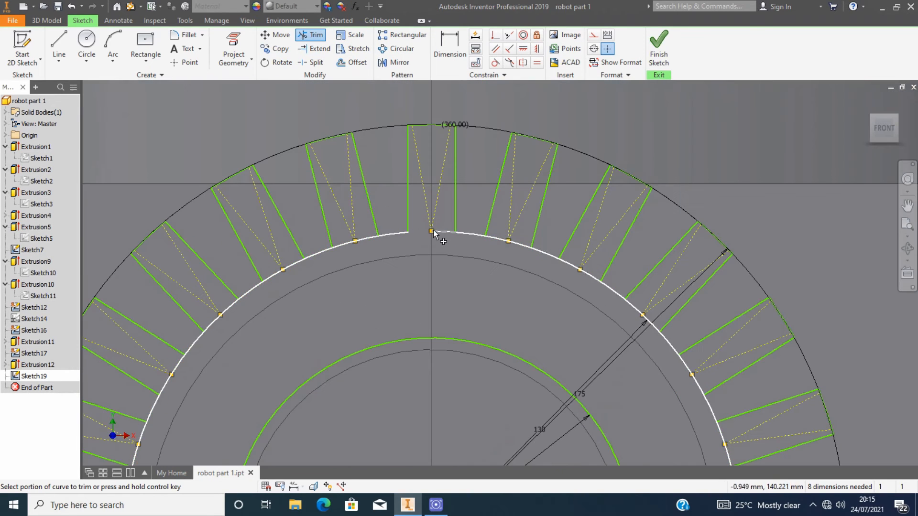
click(432, 232)
click(493, 236)
scroll(562, 286, down, 3)
scroll(562, 286, up, 4)
click(544, 260)
click(566, 276)
click(620, 311)
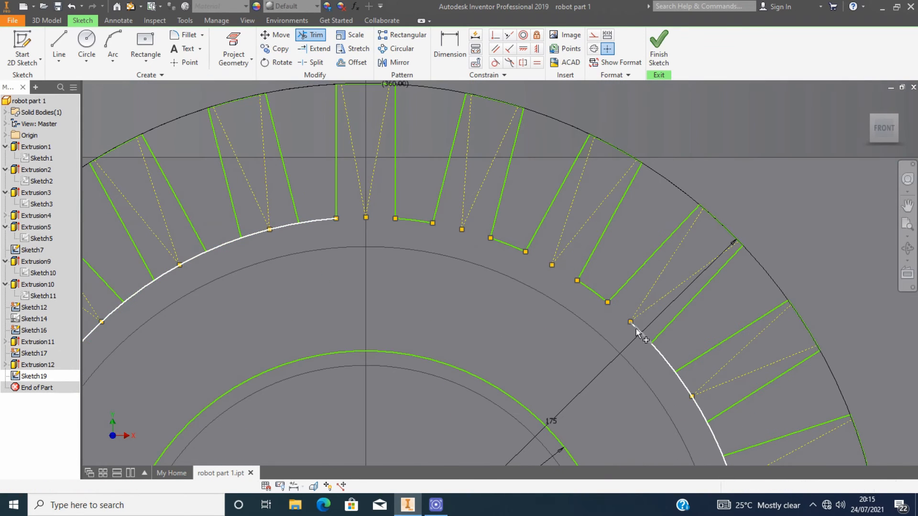
click(635, 328)
Continue trimming the inner circle's arcs between the teeth down the right side of the ring.
scroll(638, 335, down, 5)
click(621, 207)
click(630, 218)
click(643, 249)
click(648, 263)
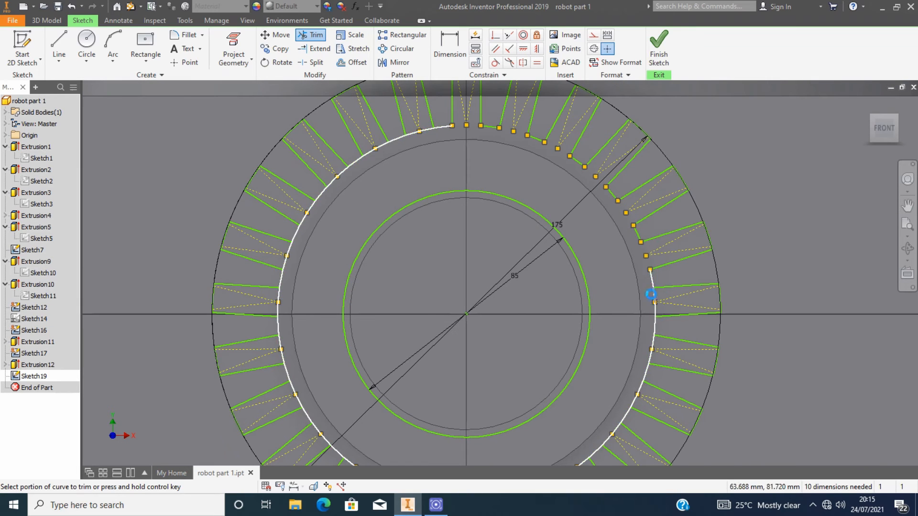
click(654, 294)
click(655, 309)
click(654, 343)
Trim the inner circle's arcs between the teeth around the bottom and lower left of the ring.
scroll(655, 354, down, 3)
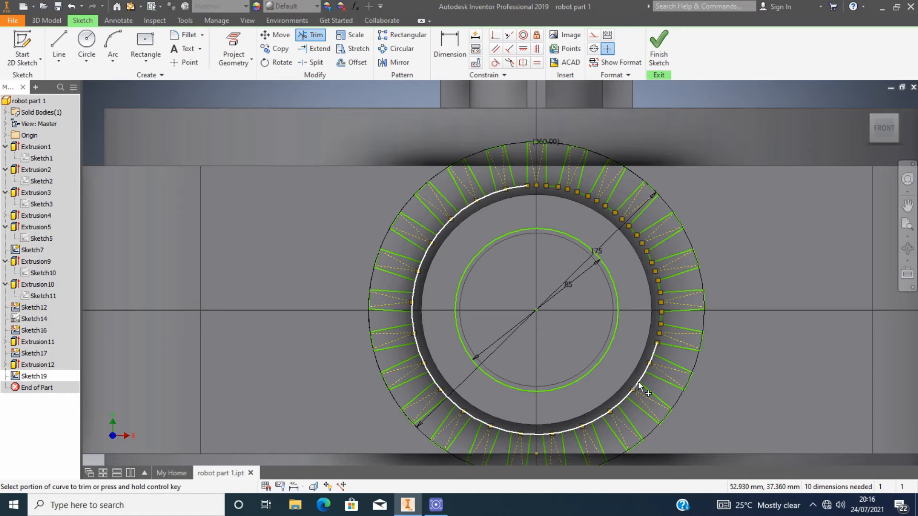
scroll(647, 351, up, 3)
scroll(652, 405, down, 3)
scroll(646, 401, up, 3)
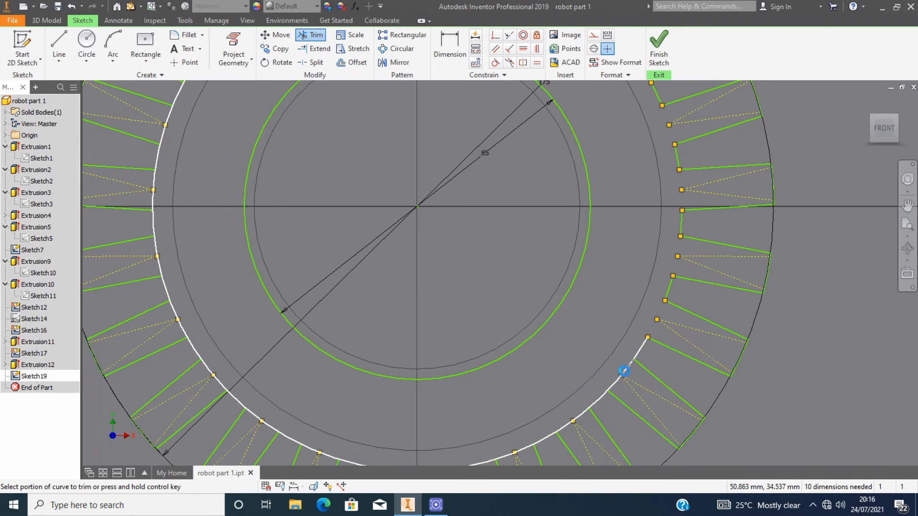
scroll(588, 411, down, 4)
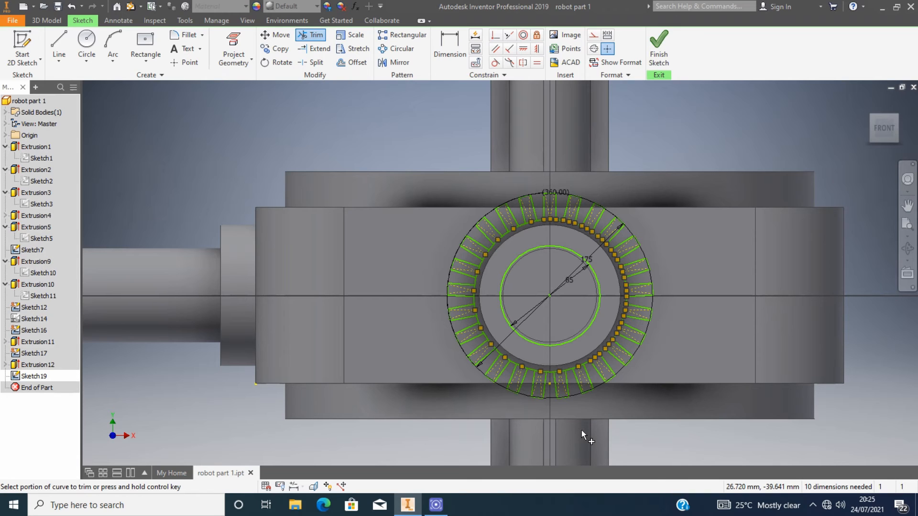
scroll(538, 232, up, 5)
scroll(610, 256, down, 4)
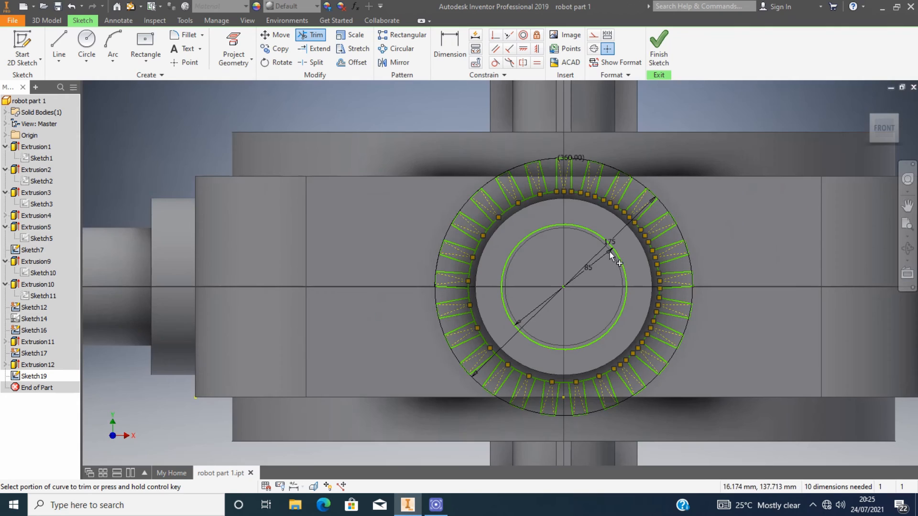
scroll(611, 257, up, 3)
scroll(428, 406, down, 2)
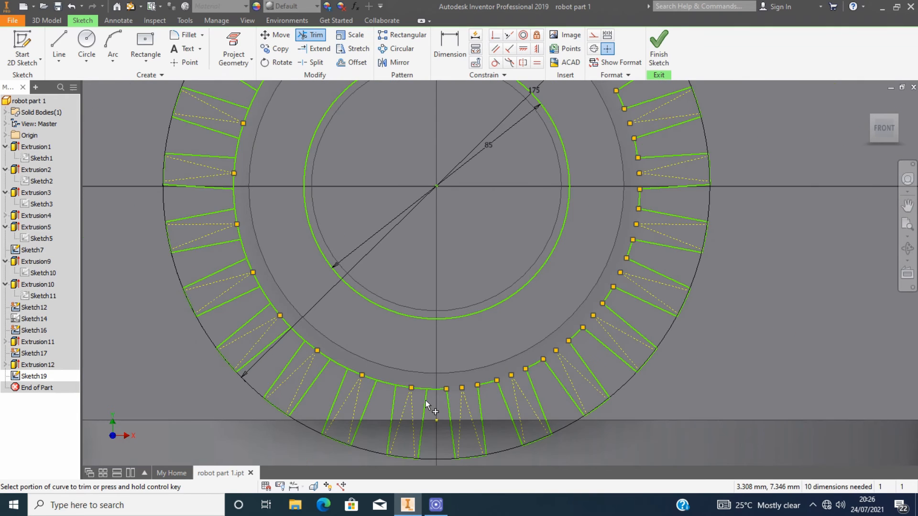
click(421, 389)
scroll(426, 391, up, 2)
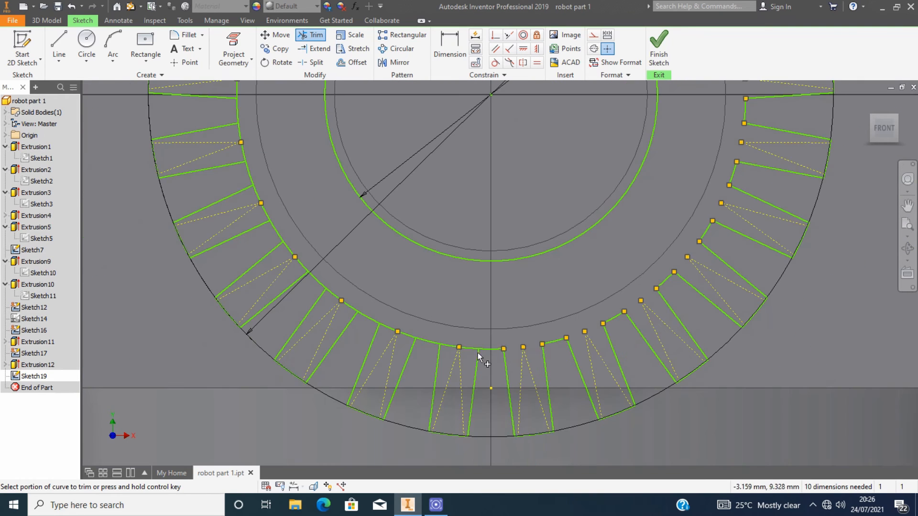
click(333, 297)
click(302, 264)
click(289, 249)
click(266, 211)
click(256, 194)
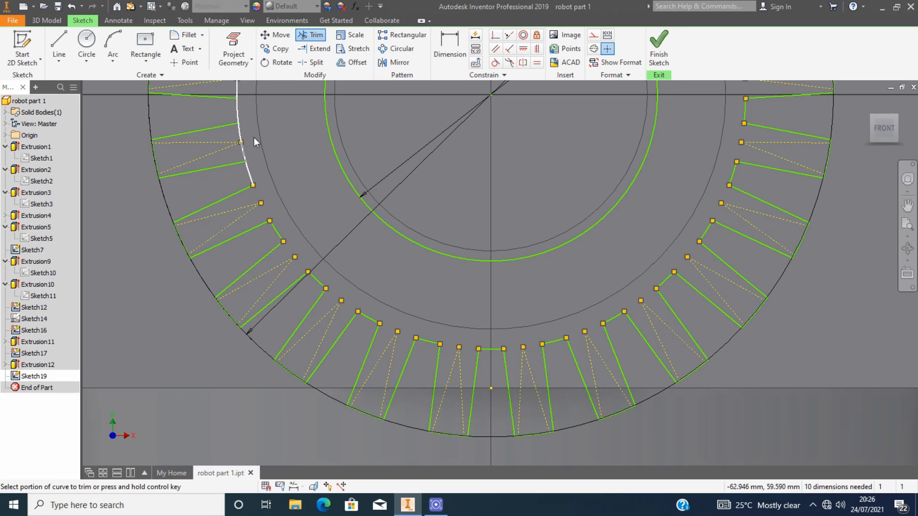
click(242, 149)
Trim the remaining inner arcs between the teeth on the left and top, then finish the sketch.
scroll(237, 124, down, 5)
scroll(252, 127, up, 4)
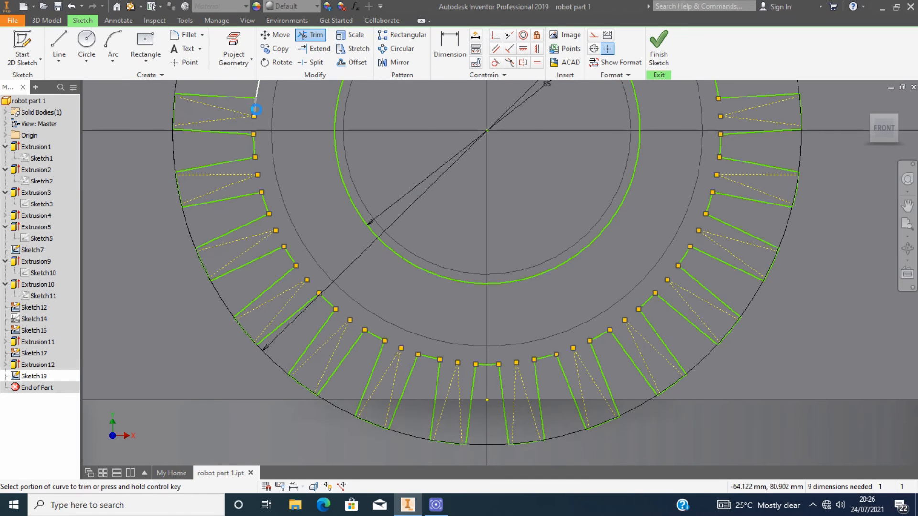
click(256, 108)
scroll(256, 110, down, 5)
scroll(254, 86, up, 4)
click(267, 160)
click(269, 150)
click(281, 125)
click(288, 115)
scroll(288, 111, up, 3)
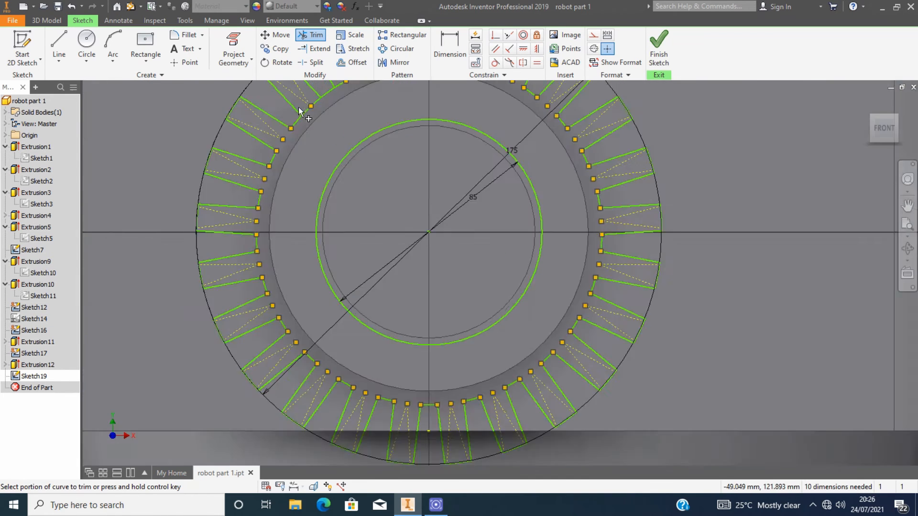
scroll(299, 111, up, 2)
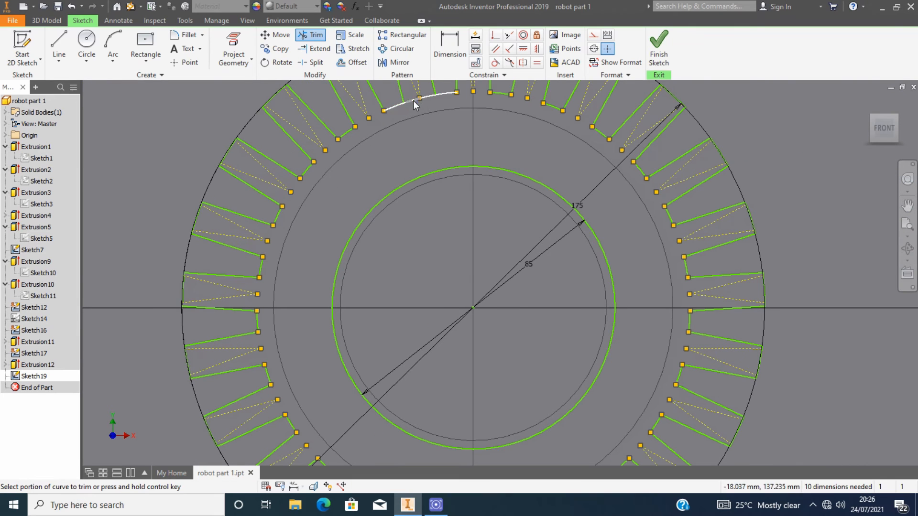
click(413, 101)
scroll(449, 156, down, 4)
scroll(447, 157, up, 2)
click(649, 52)
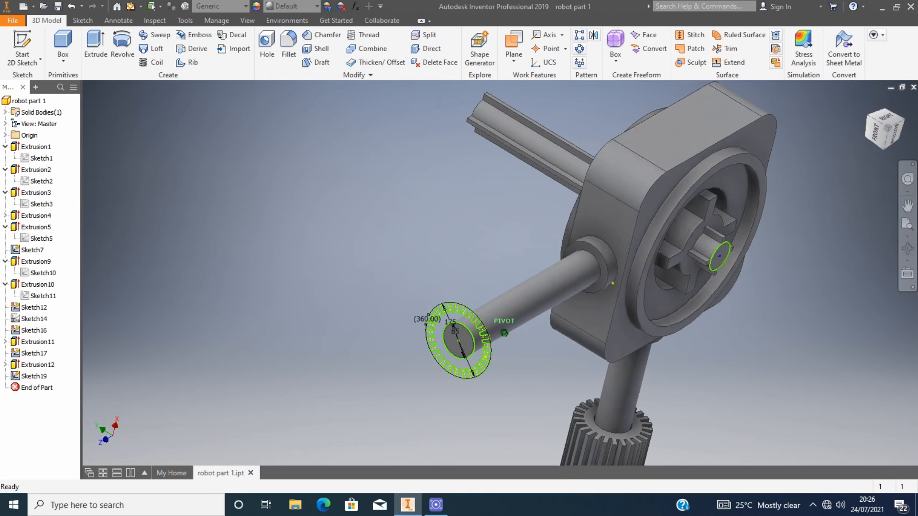
Extrude the toothed gear ring profile 300 mm along the shaft.
mouse_move(504, 333)
shift+middle_down()
mouse_move(622, 363)
mouse_move(775, 161)
shift+middle_up()
scroll(663, 142, up, 3)
scroll(543, 93, up, 3)
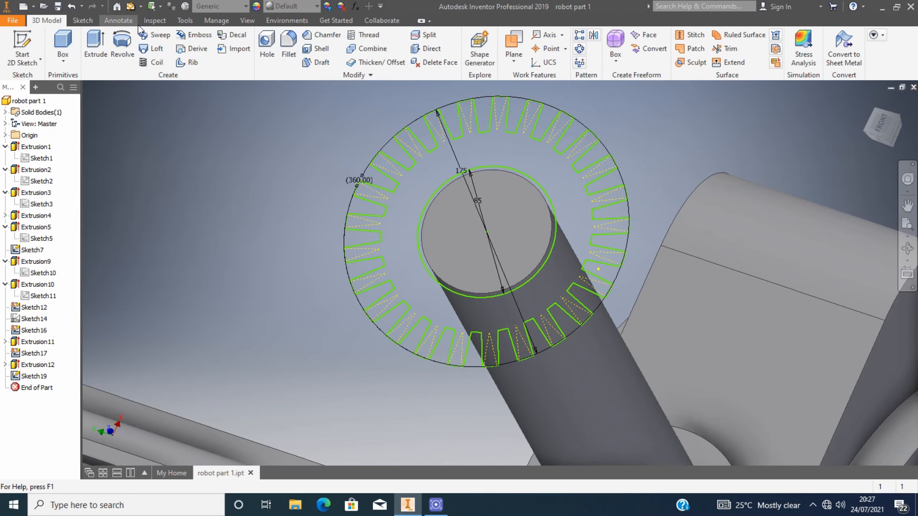
click(96, 48)
click(460, 148)
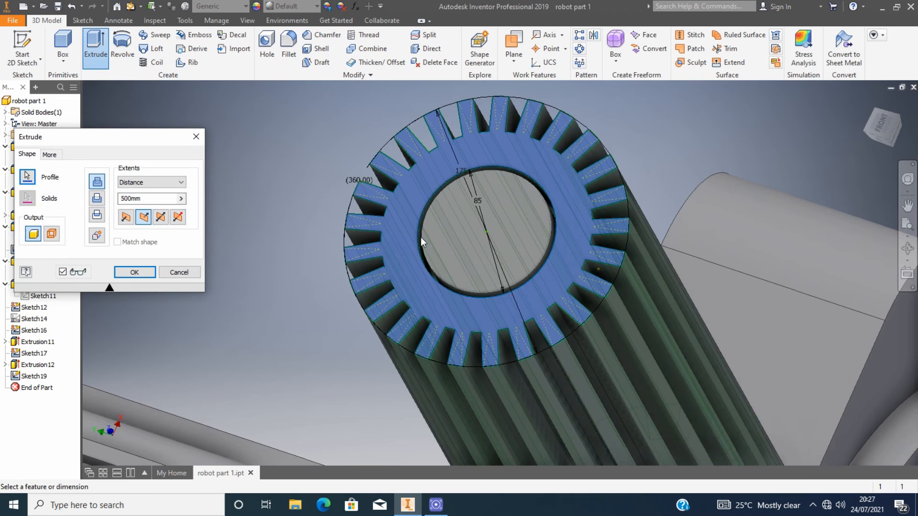
scroll(421, 237, down, 5)
drag(131, 199, 89, 202)
text(300)
key(Return)
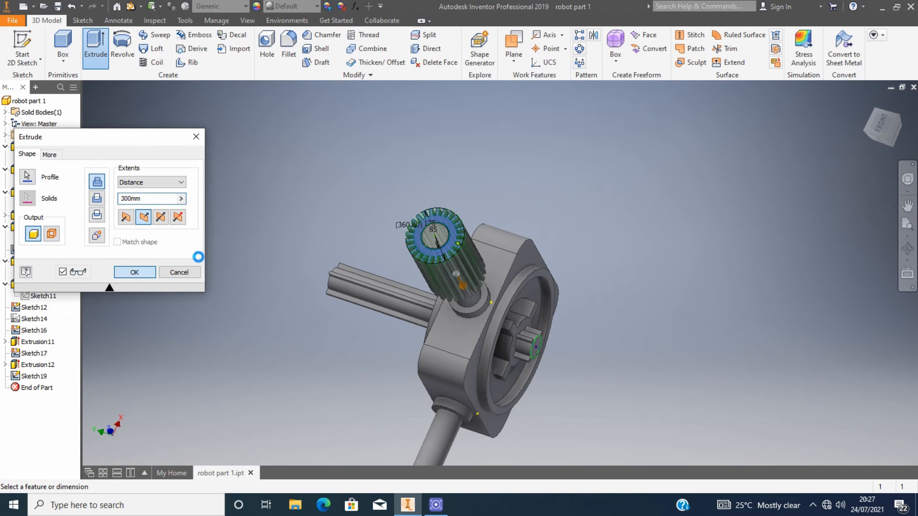
click(887, 134)
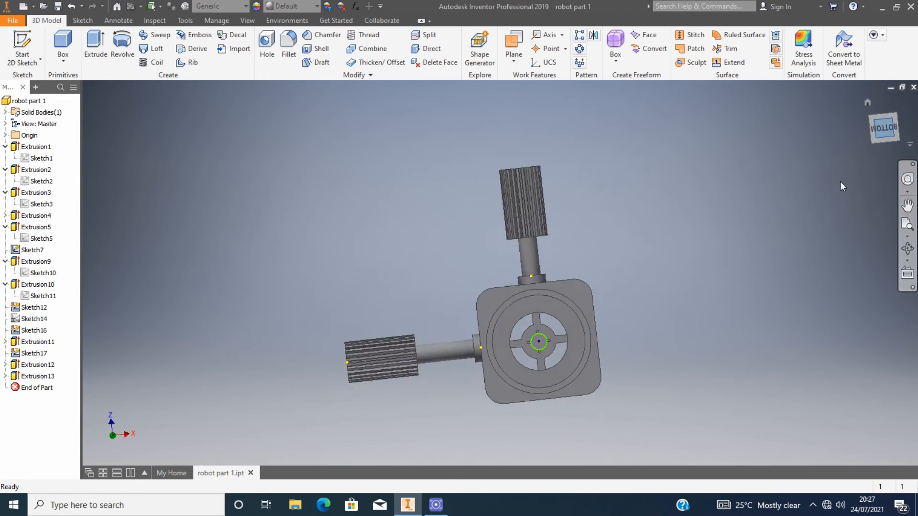
Edit the left shaft's extrusion and apply its distance again.
scroll(579, 315, up, 3)
scroll(578, 315, down, 3)
scroll(581, 243, up, 3)
scroll(524, 300, down, 2)
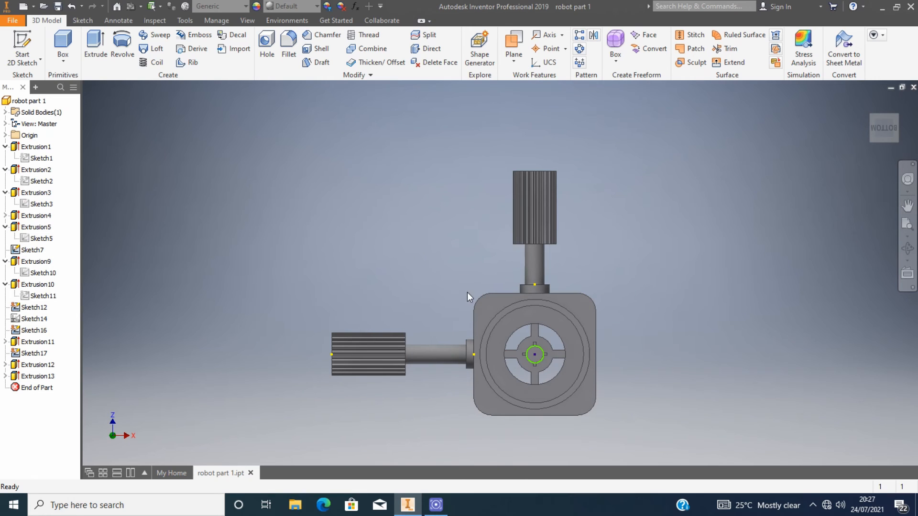
click(411, 362)
click(441, 355)
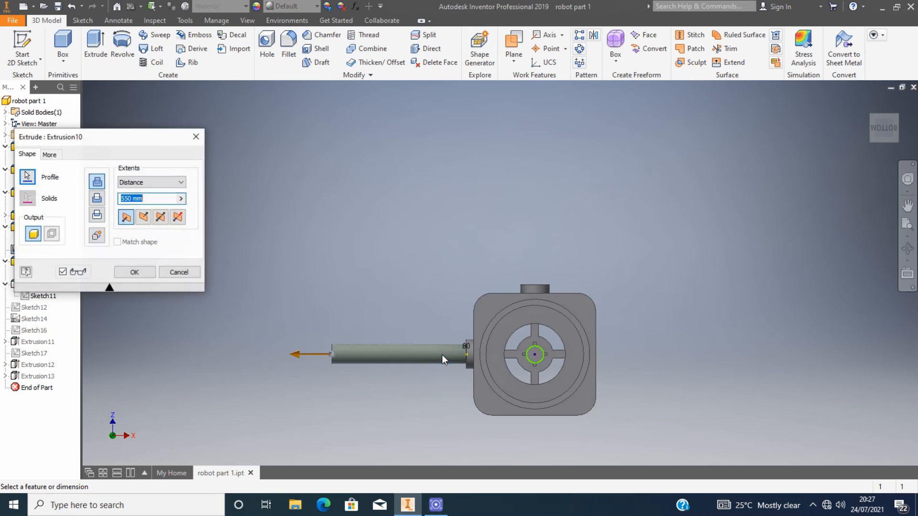
click(196, 137)
click(539, 255)
click(570, 249)
click(196, 137)
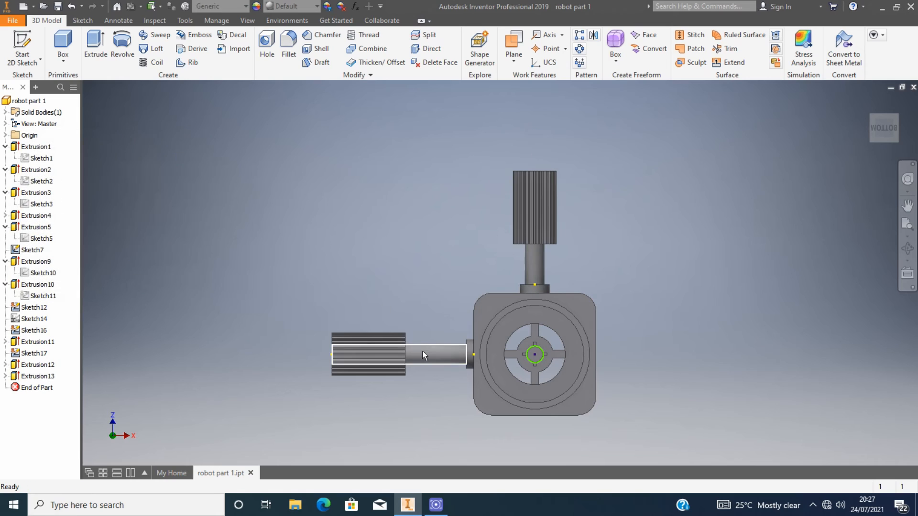
click(407, 357)
key(Escape)
mouse_move(336, 372)
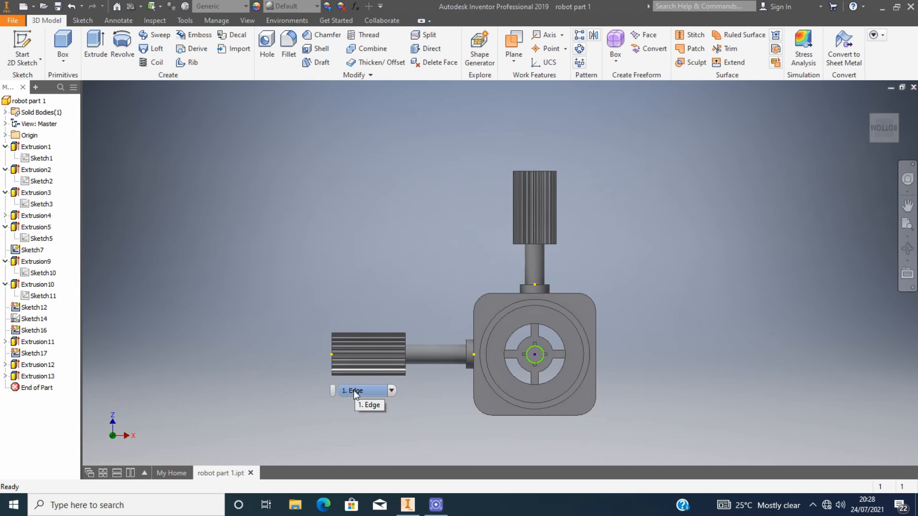
click(406, 359)
click(435, 352)
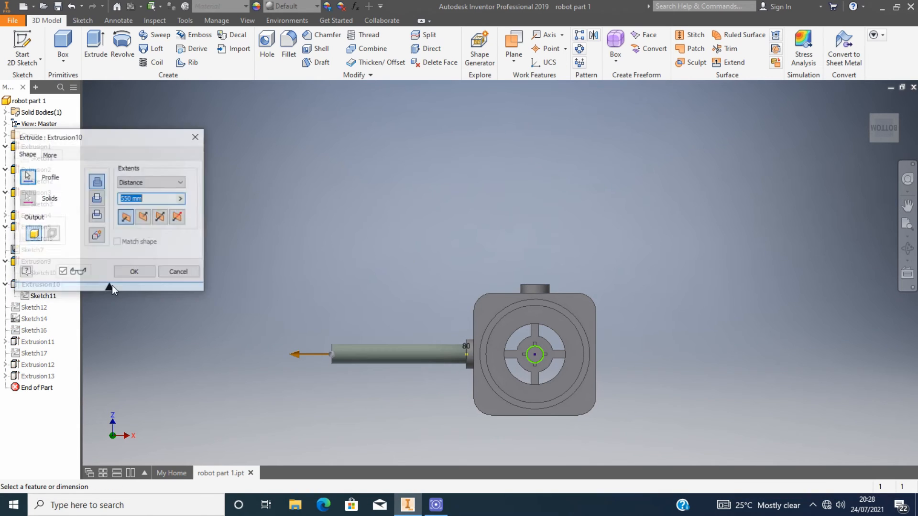
click(134, 272)
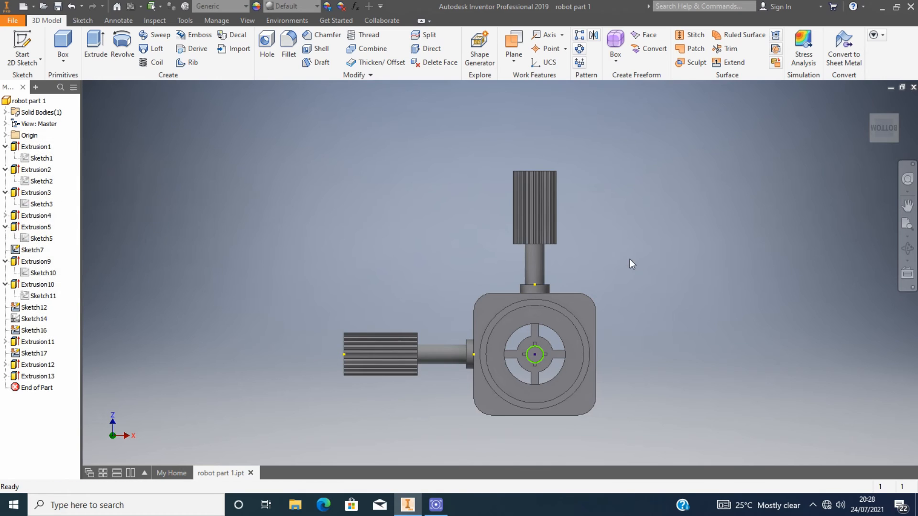
Edit the cross hub's sketch and set its outer circle's diameter to 100 mm.
shift+middle_drag(469, 293, 473, 301)
click(884, 129)
scroll(603, 285, down, 3)
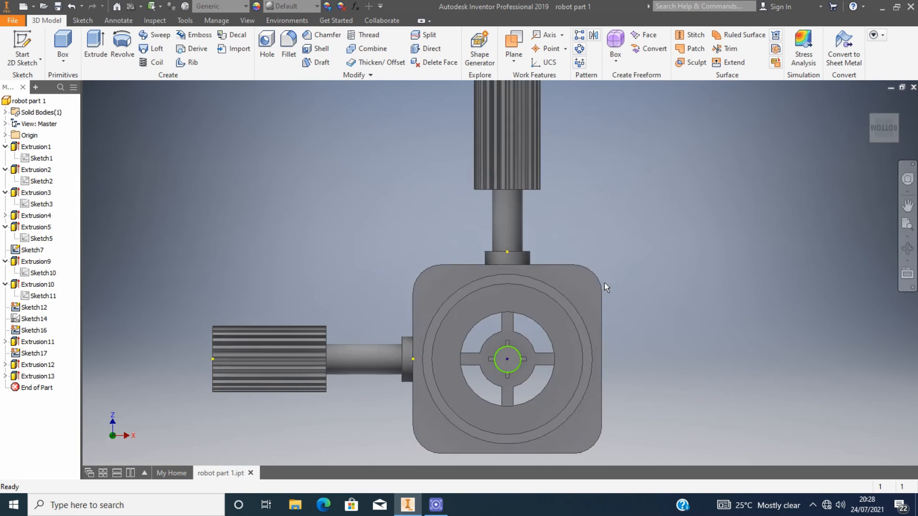
scroll(601, 285, up, 5)
scroll(593, 326, down, 4)
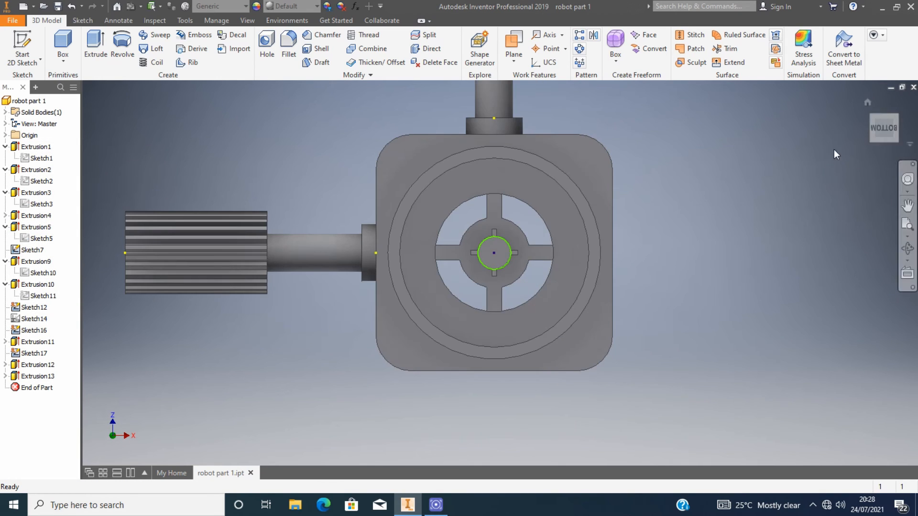
shift+middle_drag(833, 149, 888, 55)
click(884, 135)
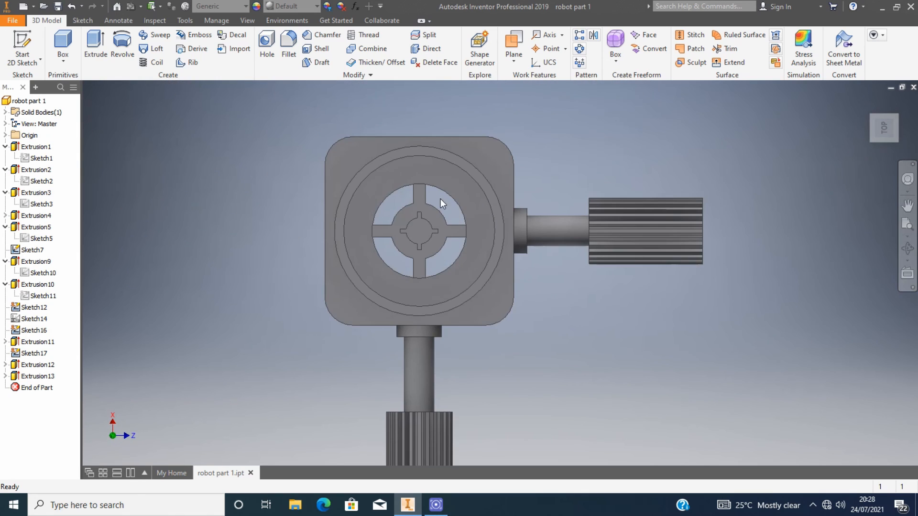
scroll(443, 194, down, 5)
scroll(443, 194, up, 4)
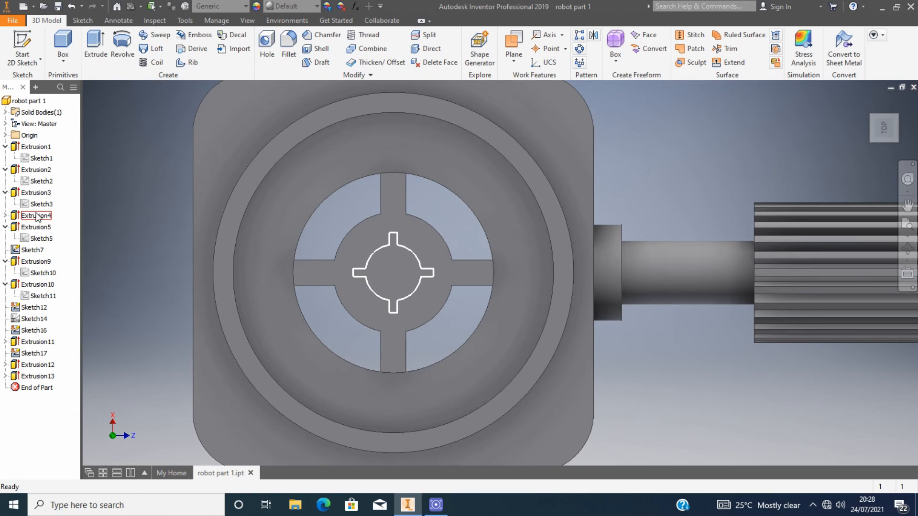
click(42, 193)
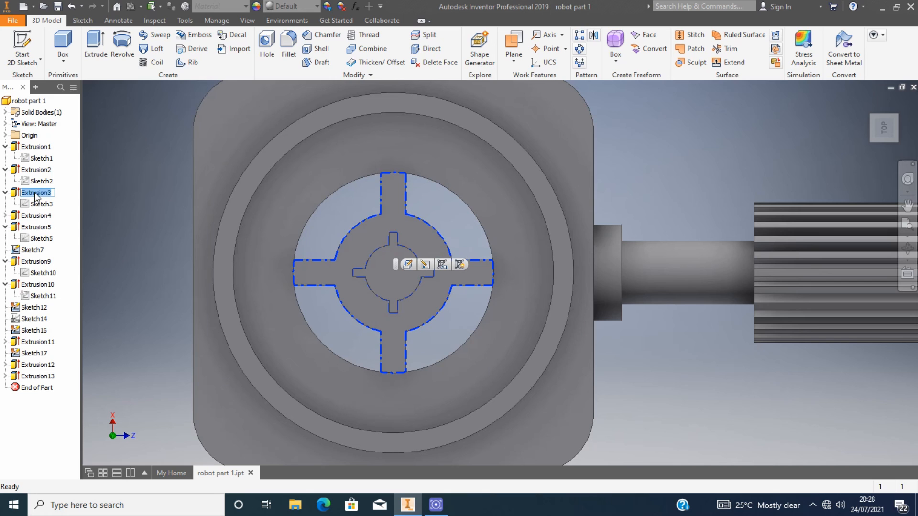
double_click(43, 204)
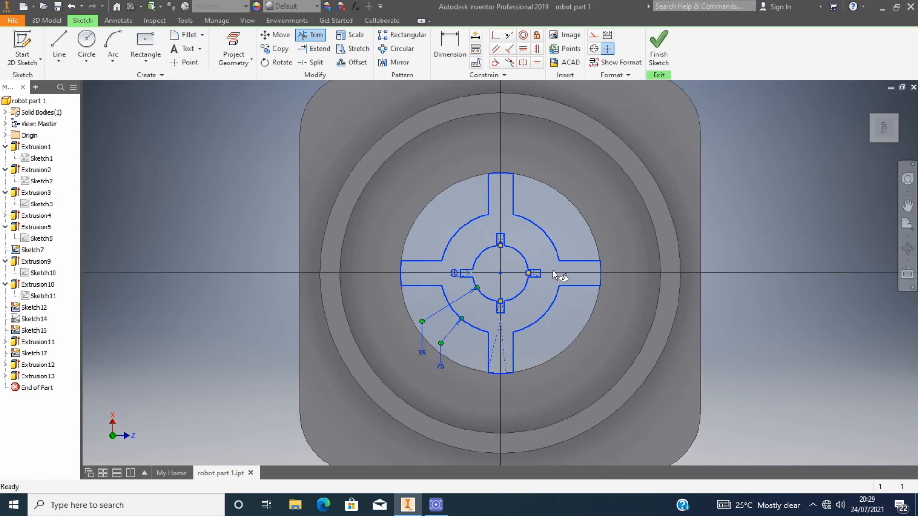
double_click(409, 322)
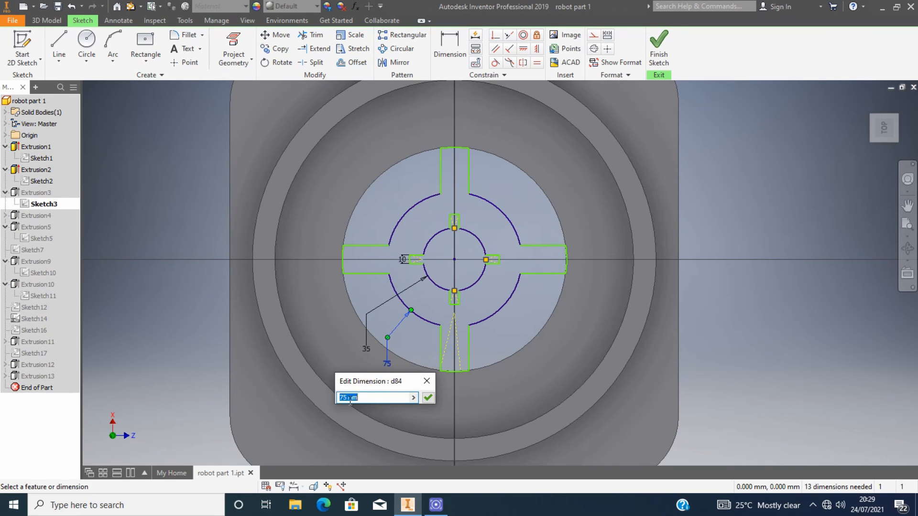
text(100)
click(427, 397)
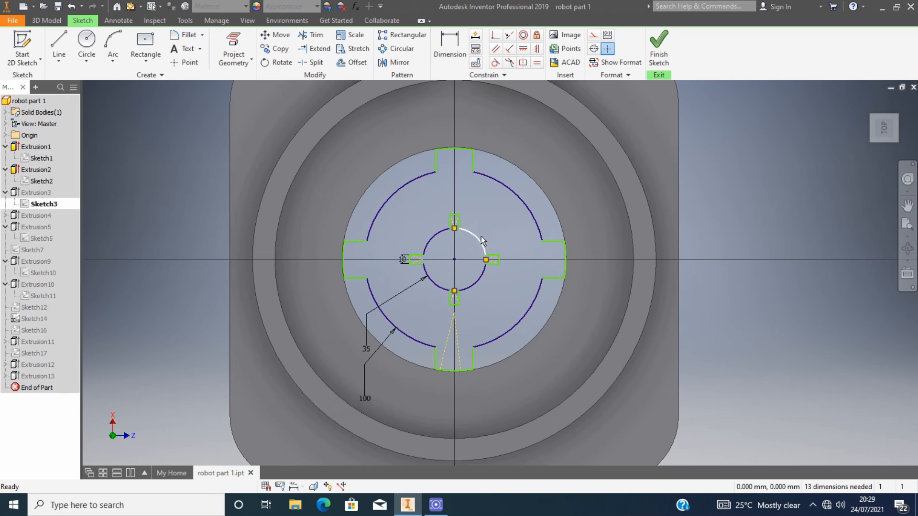
Drag the top end of the cross hub's vertical arm up toward the enlarged circle.
scroll(481, 236, up, 3)
drag(436, 200, 435, 169)
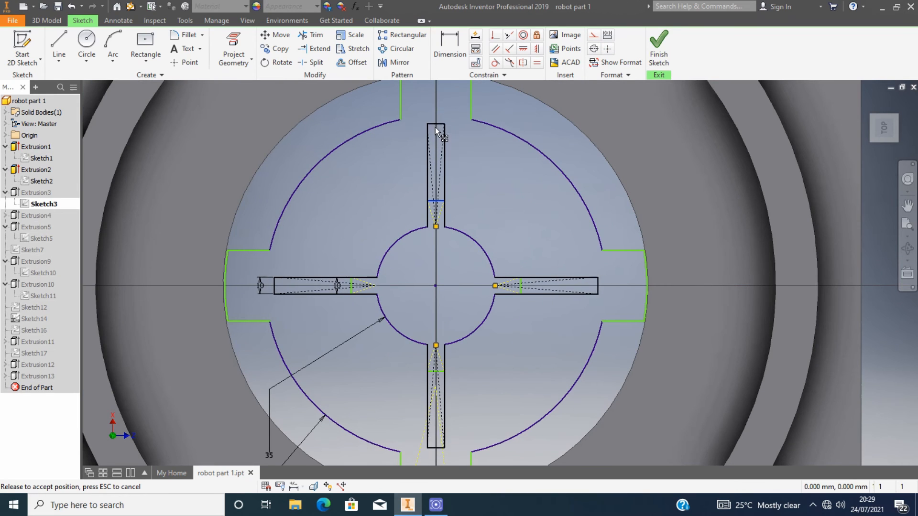
drag(435, 127, 435, 131)
scroll(471, 240, up, 3)
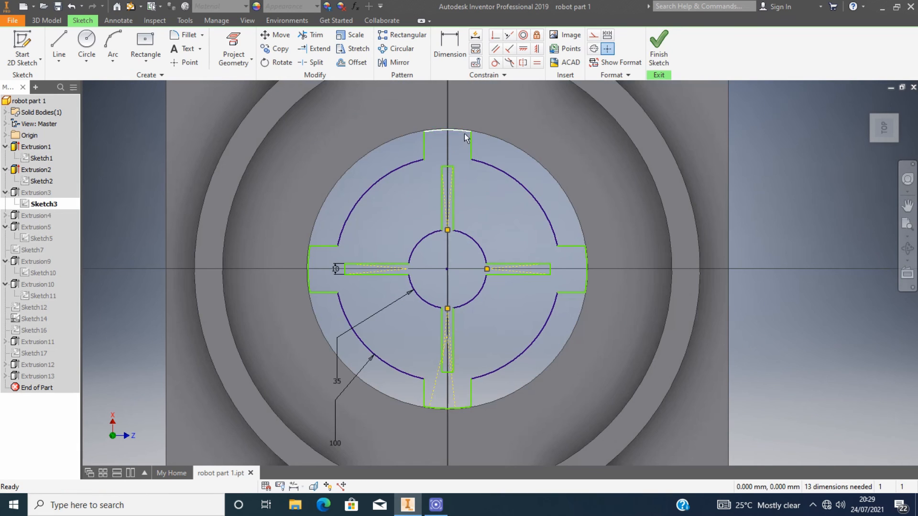
Drag the cross hub's top arm end back down onto the outer circle.
scroll(452, 144, up, 3)
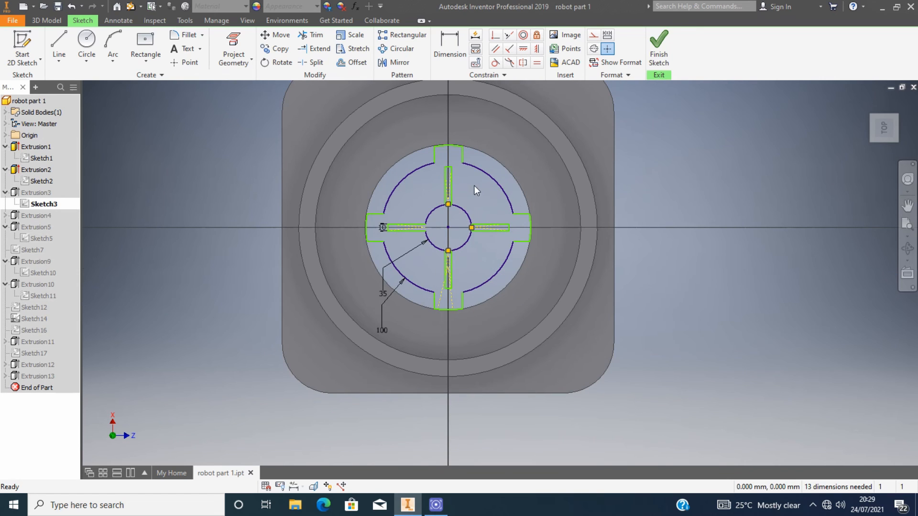
scroll(452, 173, down, 5)
mouse_move(434, 150)
mouse_down()
mouse_move(435, 189)
mouse_move(435, 181)
mouse_up()
scroll(436, 190, up, 5)
scroll(442, 168, down, 4)
scroll(437, 221, up, 3)
key(d)
click(436, 197)
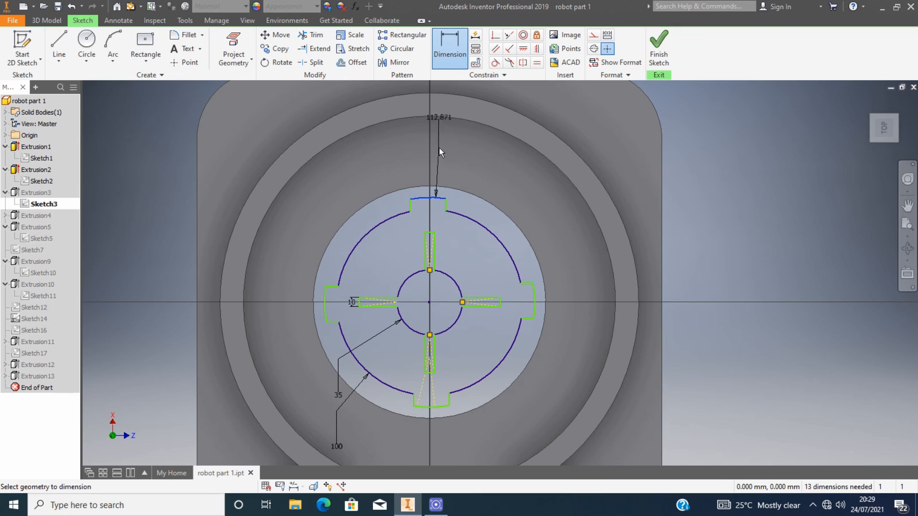
key(Escape)
Extend the broken arcs of the outer circle to meet the cross hub's arm ends.
scroll(445, 217, down, 4)
click(313, 48)
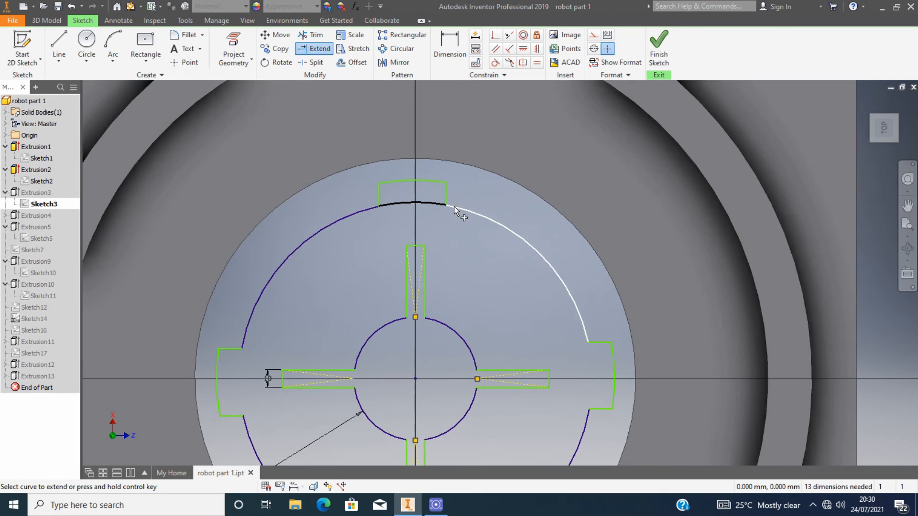
click(454, 205)
scroll(467, 229, up, 3)
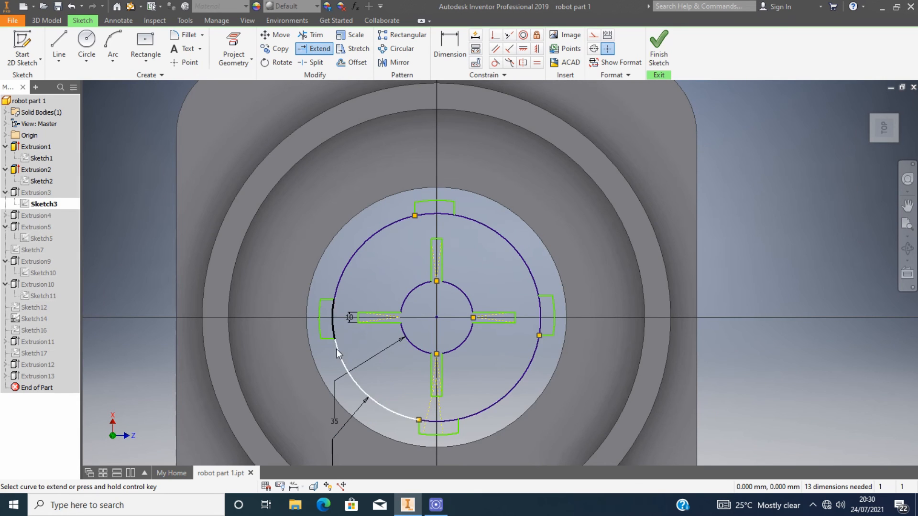
click(337, 349)
key(Escape)
Try to dimension the top arm's end width as 20 mm.
scroll(441, 220, down, 4)
scroll(440, 219, up, 3)
click(446, 50)
click(455, 207)
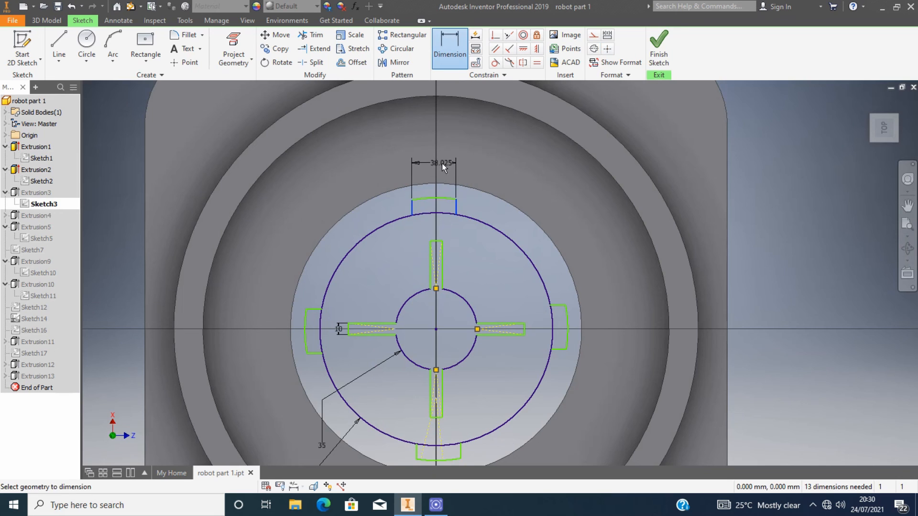
click(442, 162)
text(20mm)
key(Return)
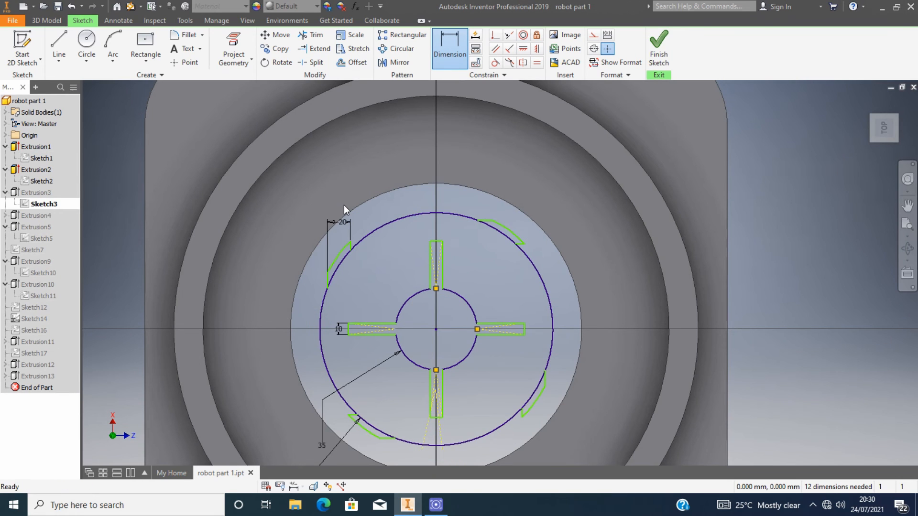
key(Escape)
Set the cross hub's inner circle diameter to 50 mm.
scroll(496, 189, up, 3)
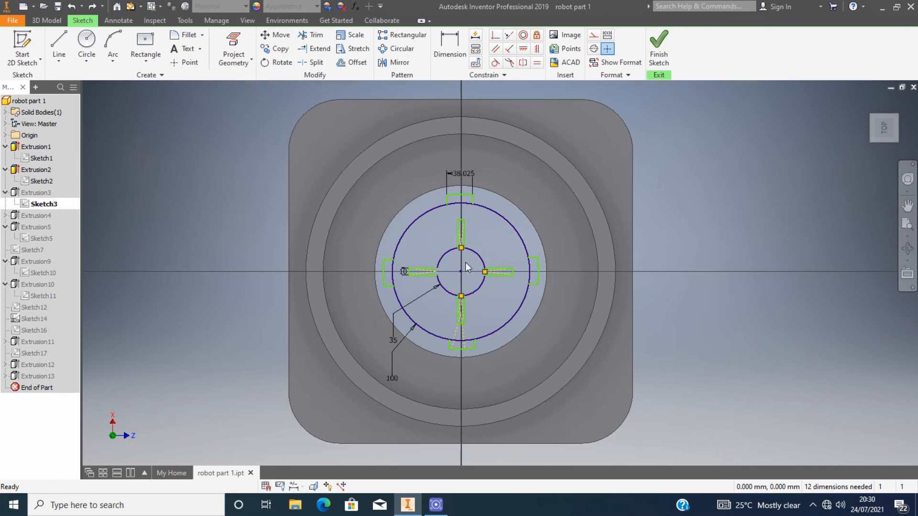
scroll(465, 262, down, 4)
double_click(334, 411)
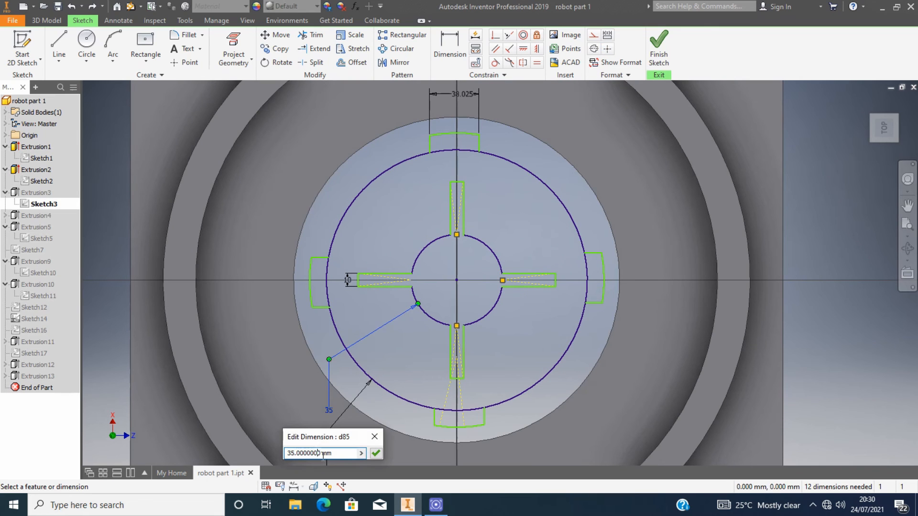
click(376, 453)
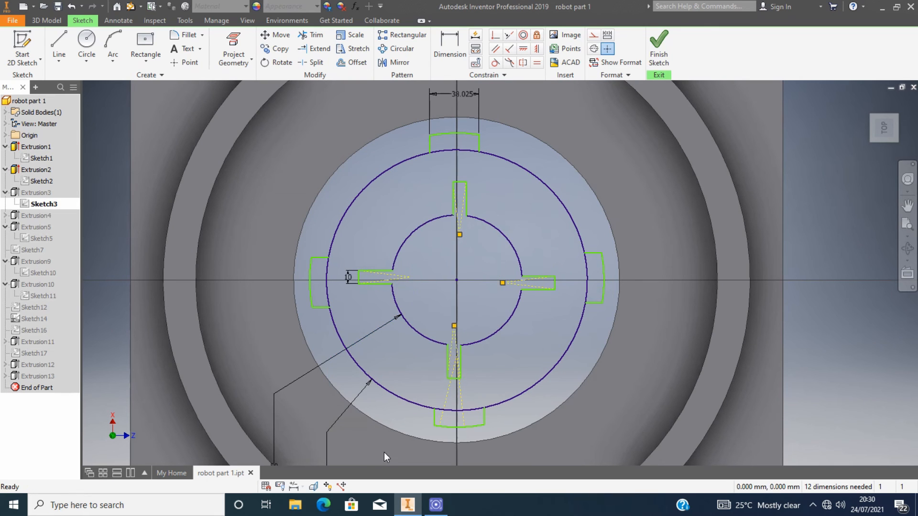
Finish editing the cross hub sketch to update the model.
click(659, 46)
click(251, 107)
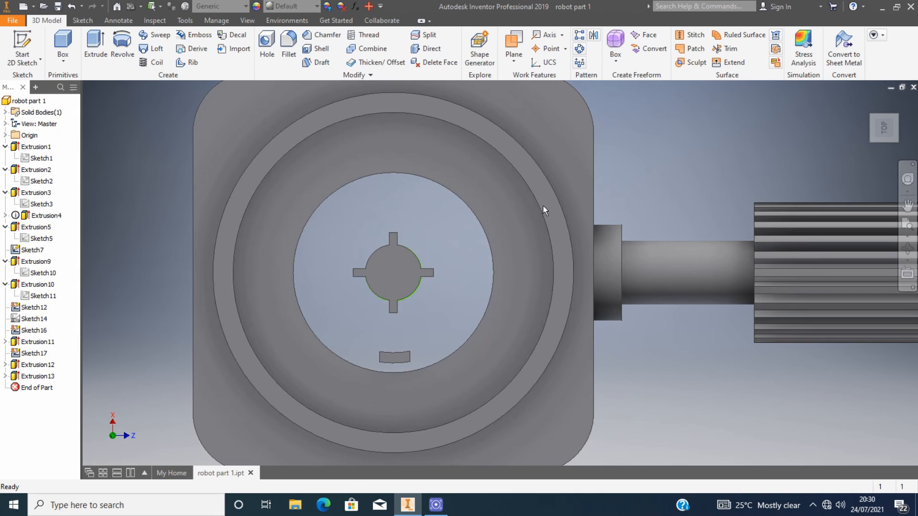
double_click(43, 204)
scroll(396, 356, down, 4)
scroll(395, 359, up, 5)
click(311, 35)
scroll(395, 278, down, 3)
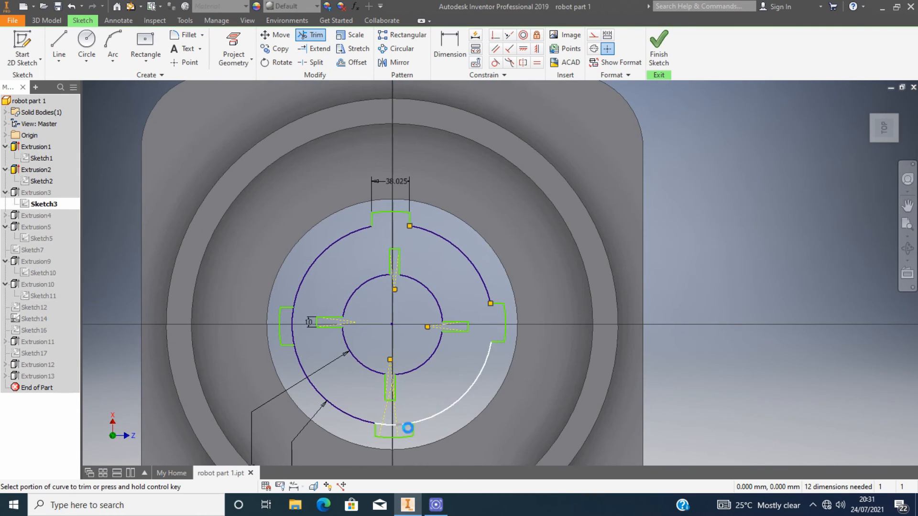
scroll(373, 426, down, 4)
scroll(316, 387, up, 6)
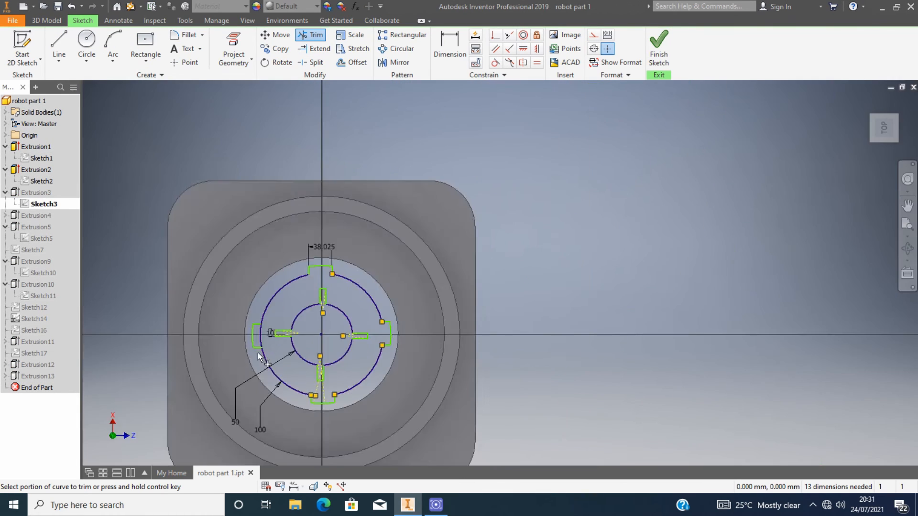
scroll(280, 311, down, 3)
click(658, 48)
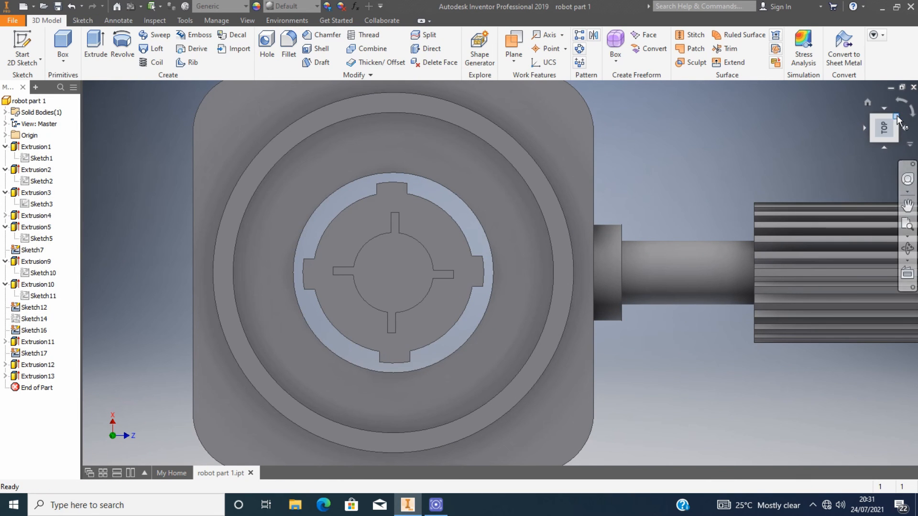
Orbit the model and open and close the cross hub's sketch to inspect the result.
mouse_move(883, 128)
mouse_down()
mouse_move(837, 132)
mouse_move(889, 120)
mouse_move(884, 127)
mouse_up()
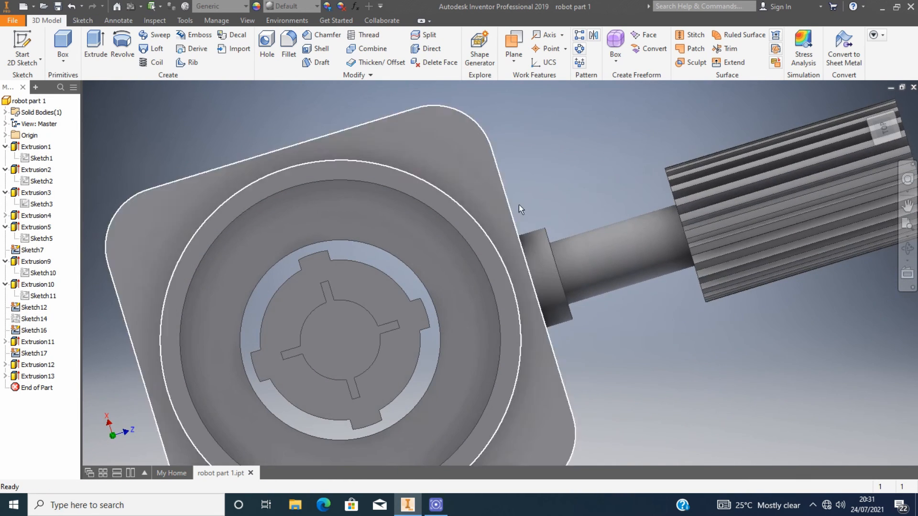
scroll(415, 293, up, 5)
scroll(377, 316, down, 3)
double_click(377, 272)
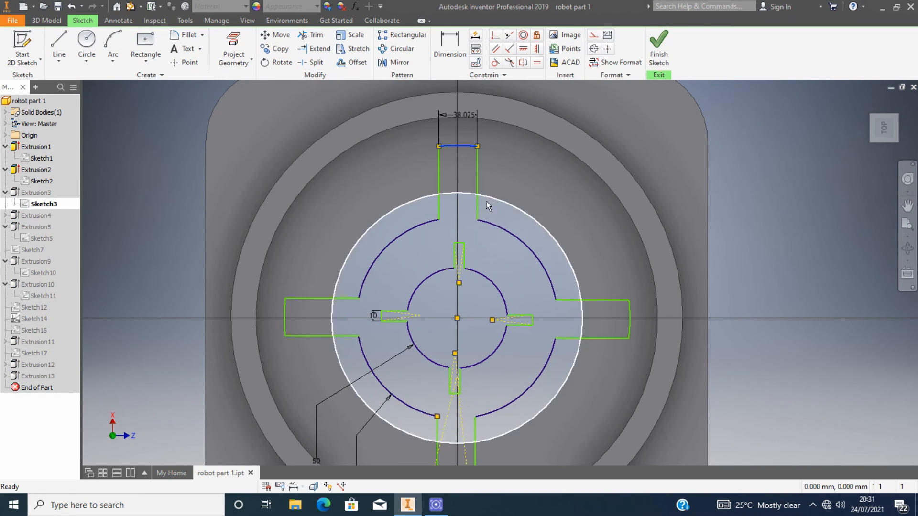
click(659, 48)
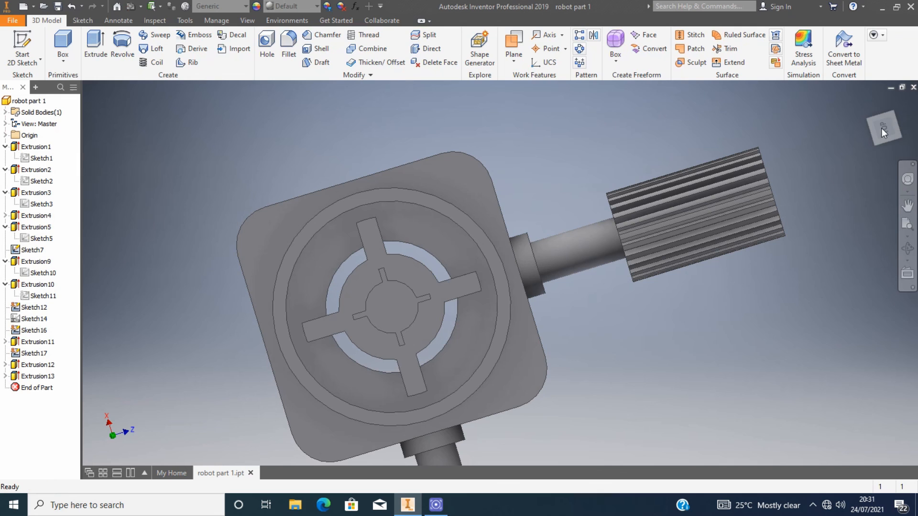
drag(882, 128, 894, 143)
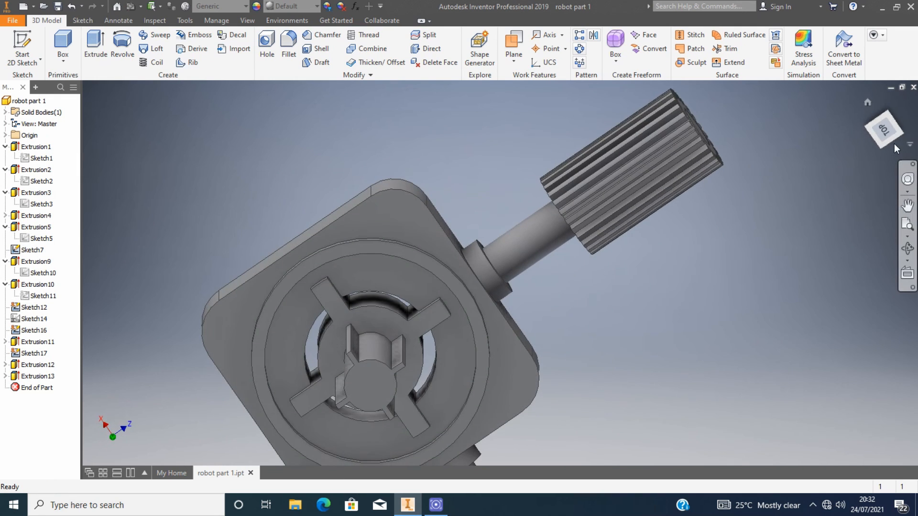
click(888, 136)
scroll(506, 244, down, 4)
scroll(449, 349, up, 3)
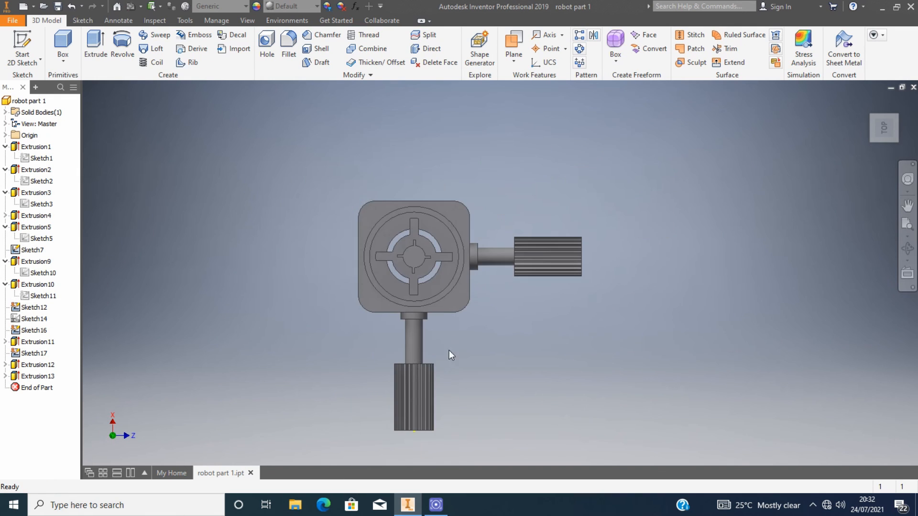
click(428, 347)
click(196, 137)
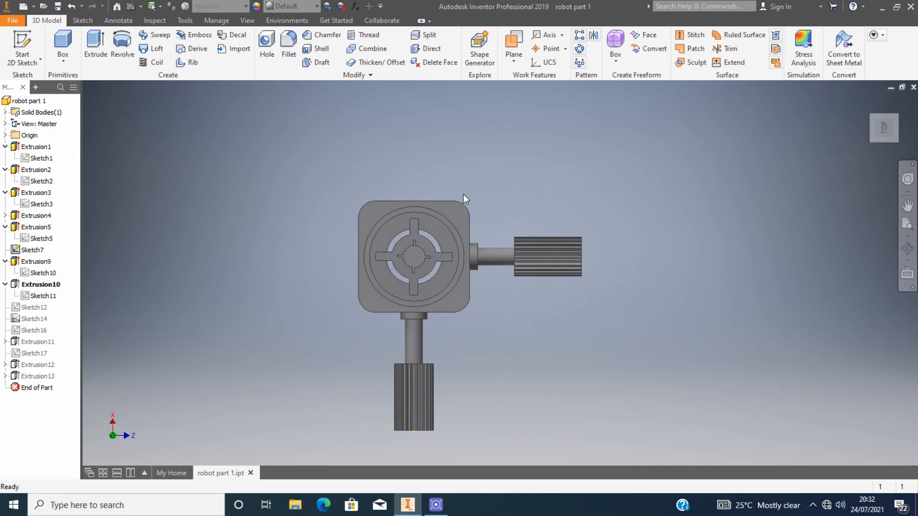
click(501, 262)
click(519, 250)
click(197, 137)
Start a sketch on the housing's side face and draw concentric circles about 71 mm and 120 mm in diameter.
scroll(469, 314, up, 3)
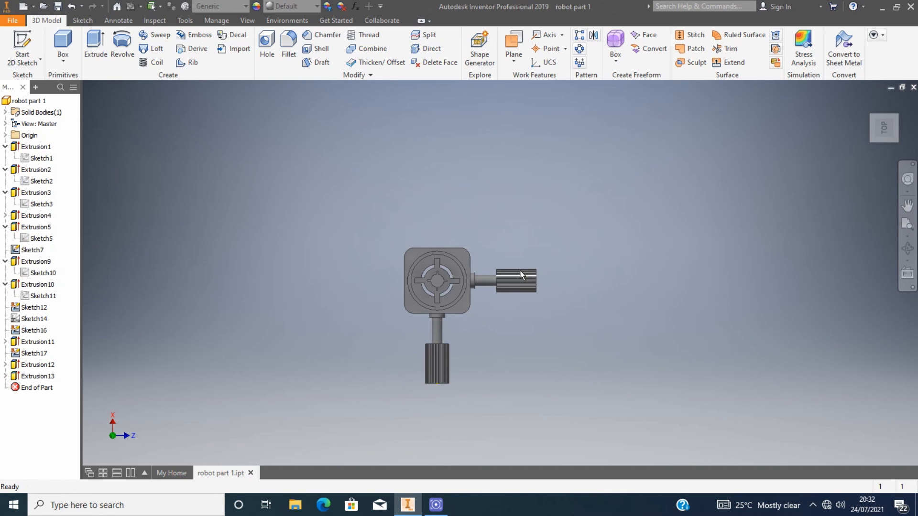
shift+middle_drag(469, 314, 470, 401)
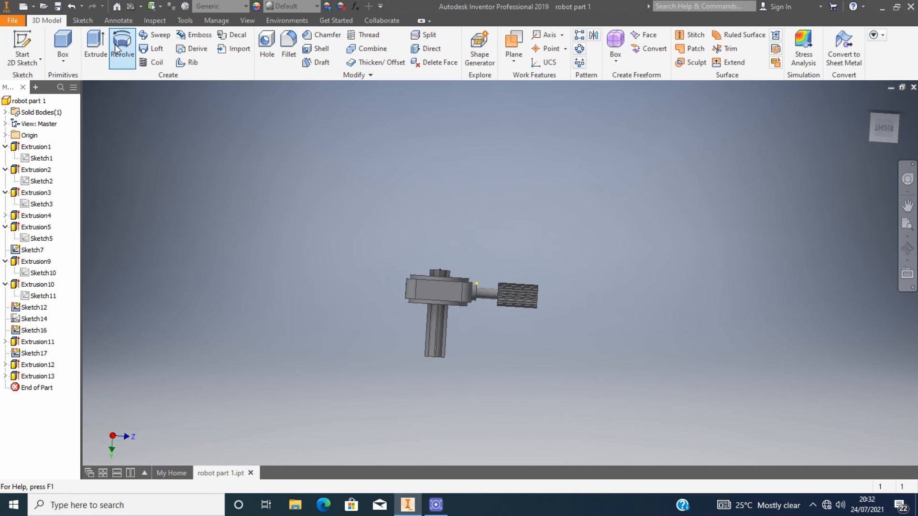
key(s)
click(430, 290)
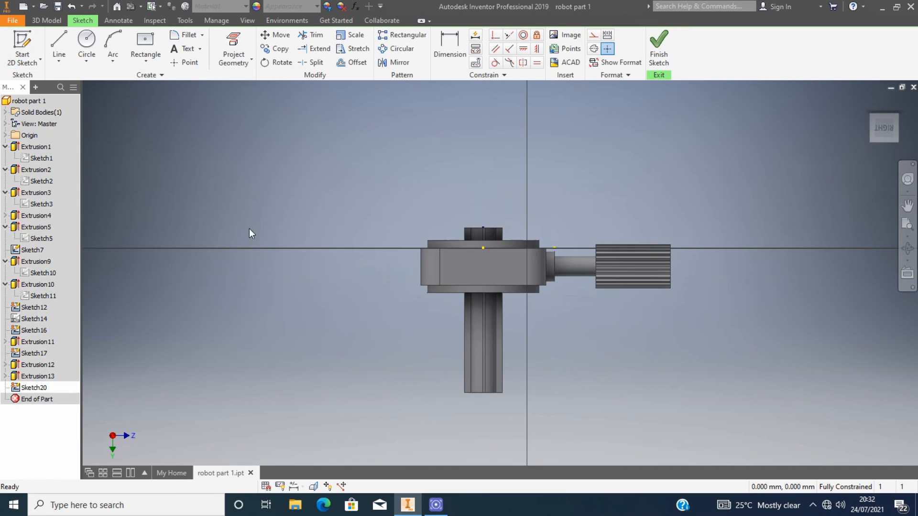
key(c)
scroll(478, 278, down, 5)
click(485, 218)
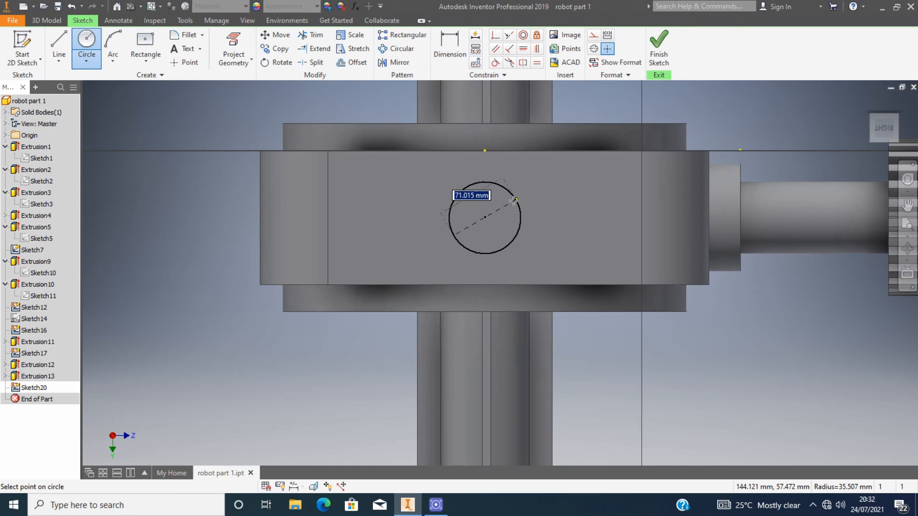
click(514, 198)
click(485, 217)
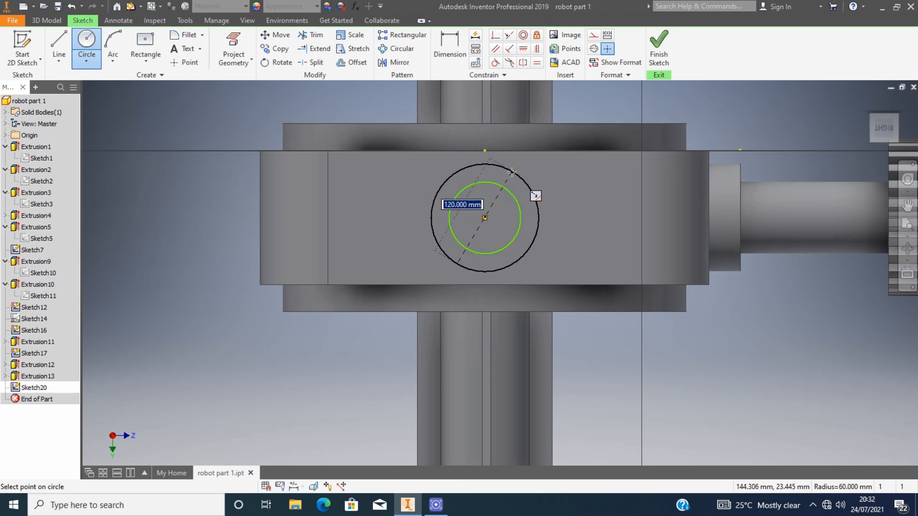
click(534, 194)
Extrude the inner circle profile 300 mm.
key(e)
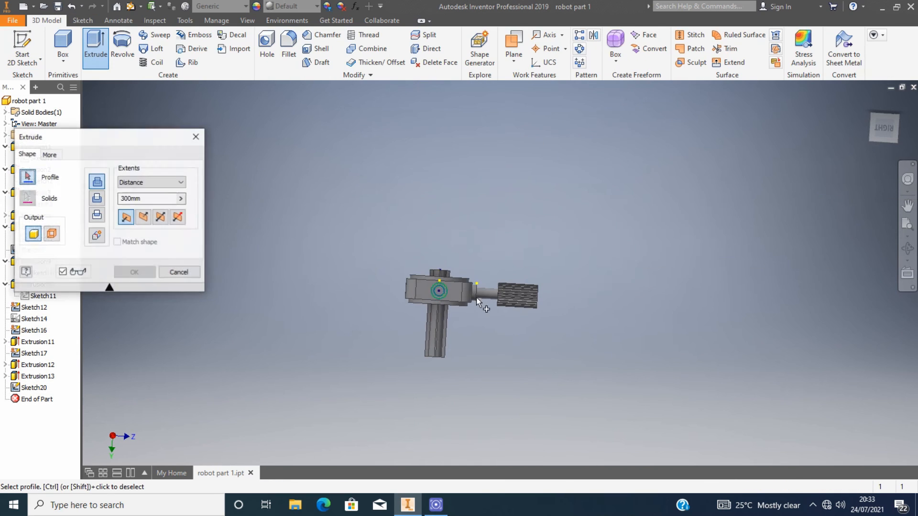
click(134, 271)
Start a sketch on the housing's front face and draw a small circle at its center.
drag(883, 131, 874, 113)
click(22, 46)
click(487, 151)
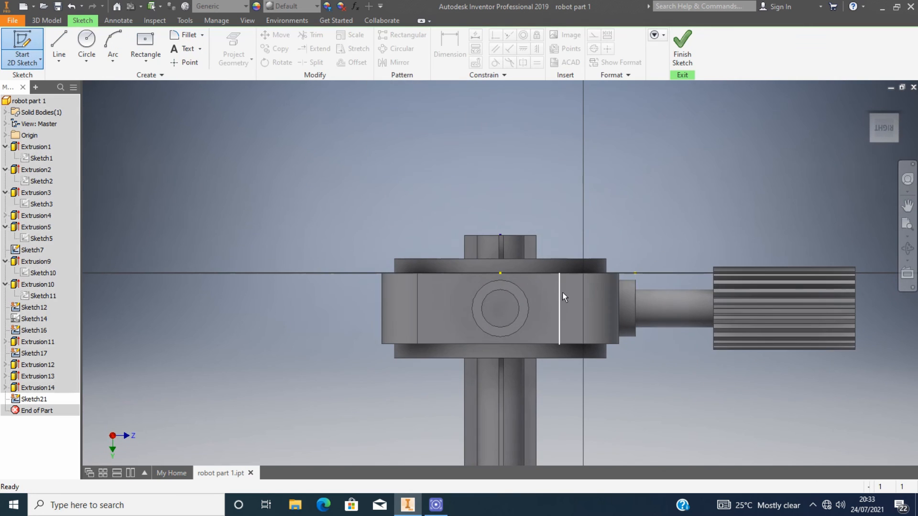
click(87, 42)
click(500, 308)
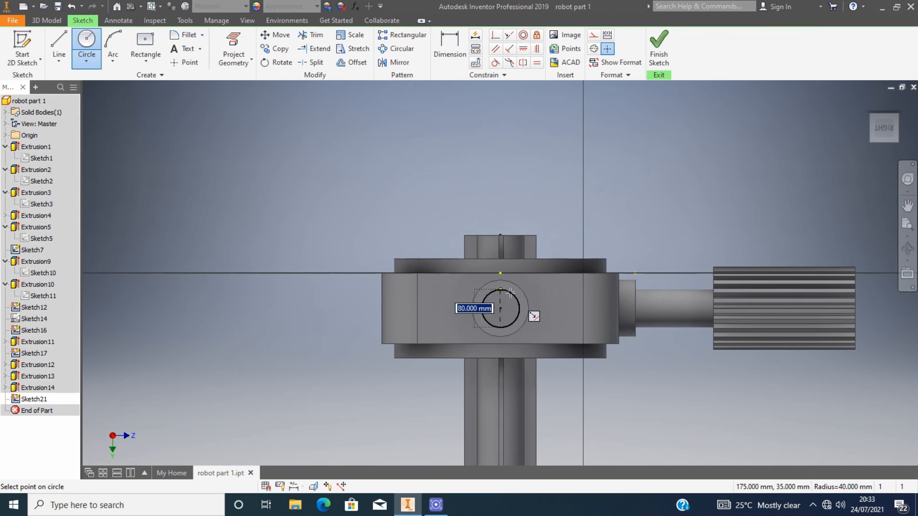
click(519, 308)
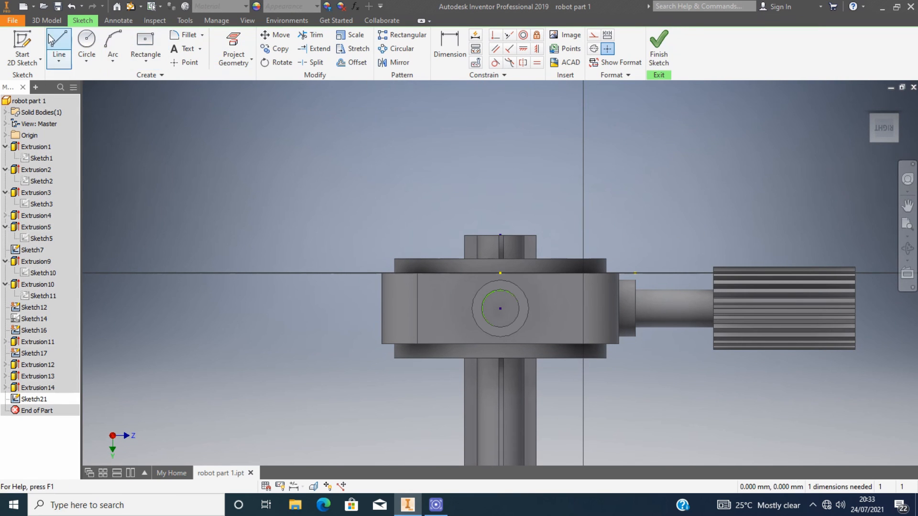
Extrude the small circle into a shaft.
key(e)
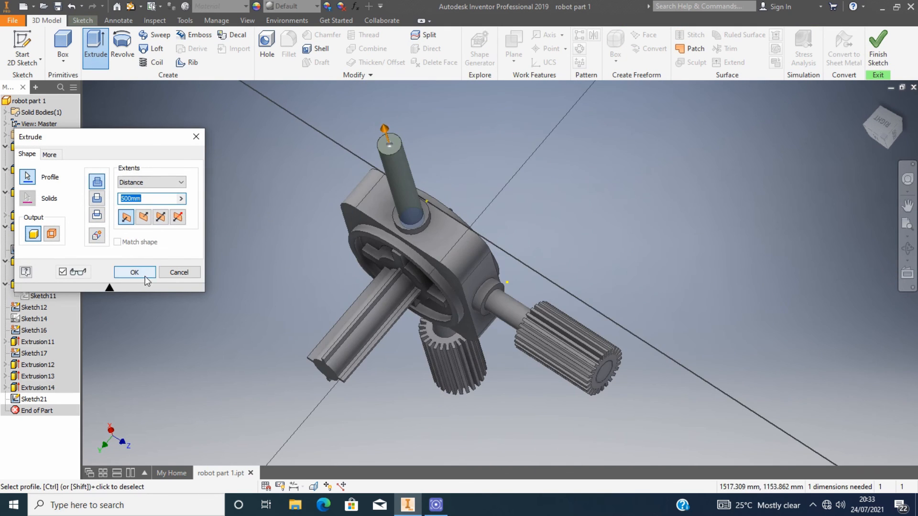
click(135, 272)
Start a sketch on the new shaft's end face and draw an 85 mm circle at its center.
key(s)
click(389, 142)
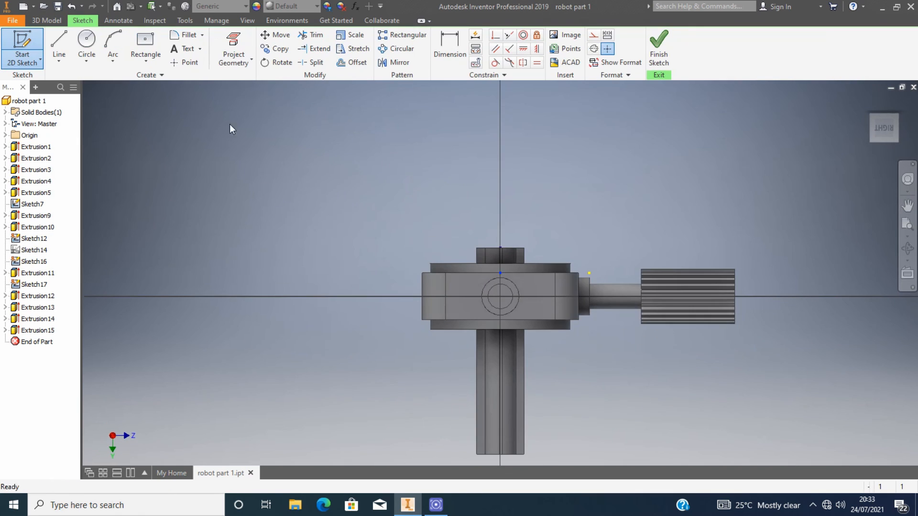
key(c)
click(500, 296)
scroll(527, 305, up, 3)
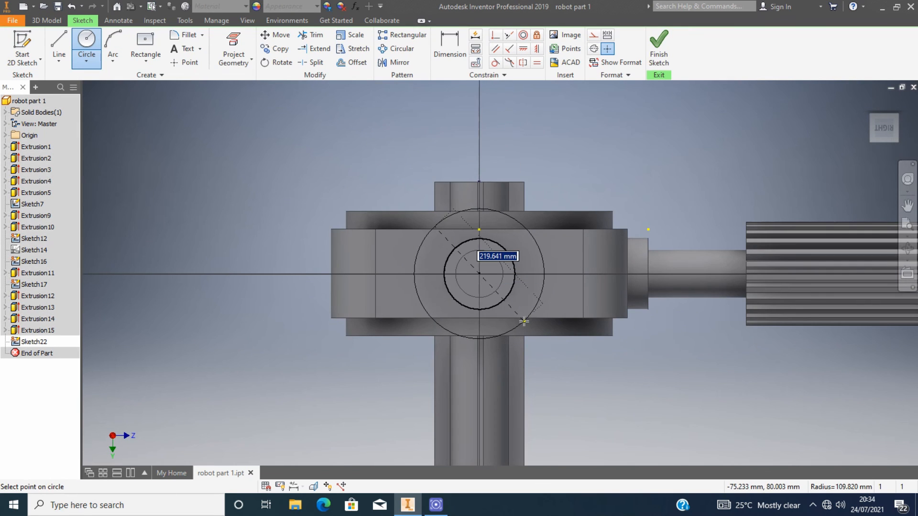
text(85)
key(Return)
Add concentric 130 mm and 175 mm circles around it and finish the sketch.
scroll(507, 313, up, 4)
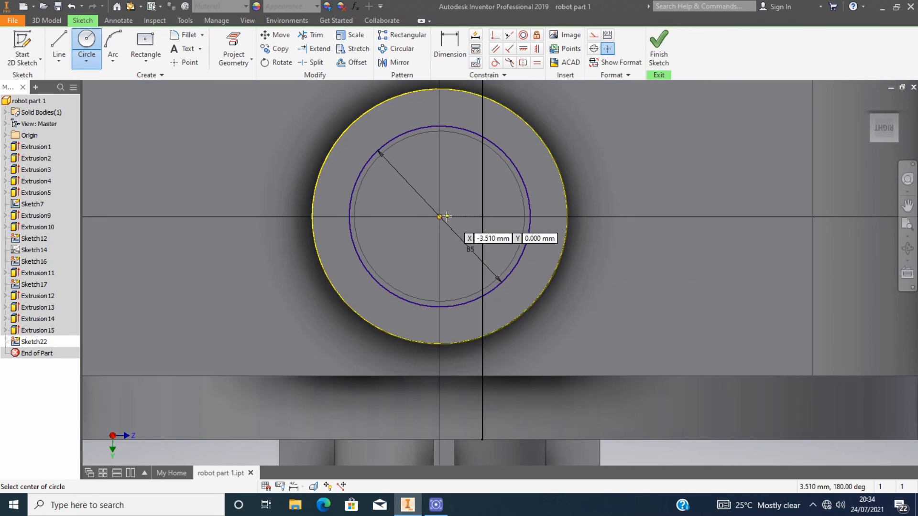
click(438, 216)
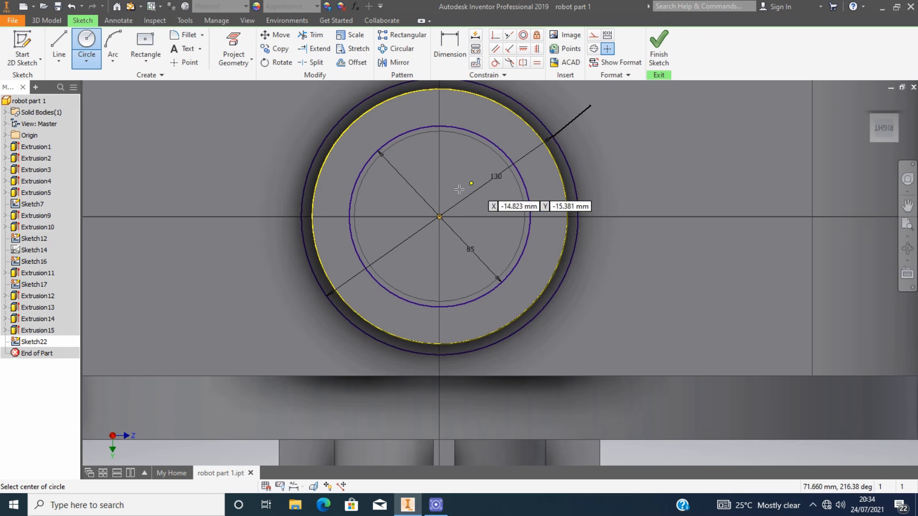
text(175)
key(Return)
click(659, 45)
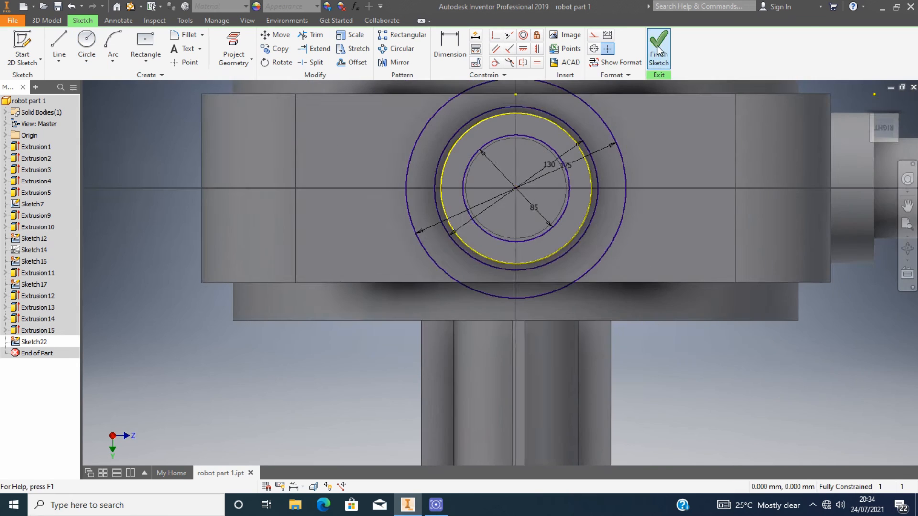
click(488, 227)
scroll(489, 227, down, 1)
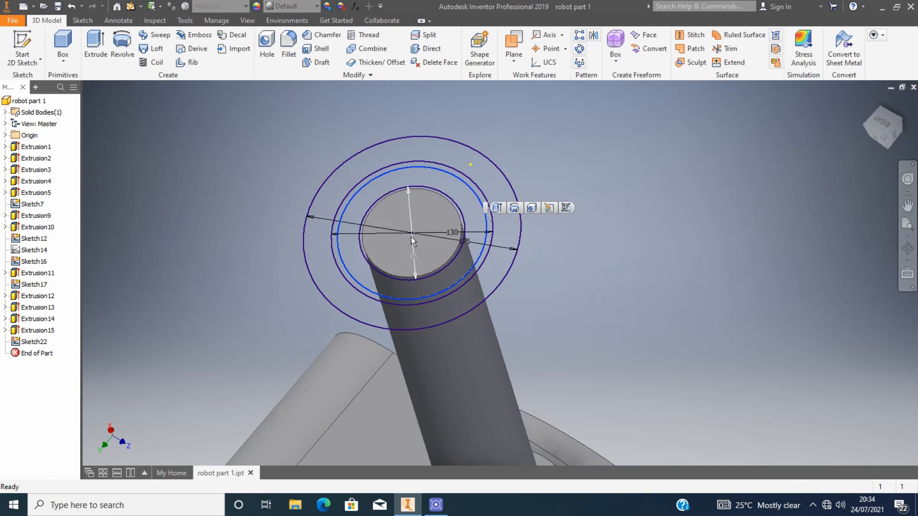
Reopen Sketch22 for editing and delete the stray vertical line on the housing.
scroll(544, 246, up, 2)
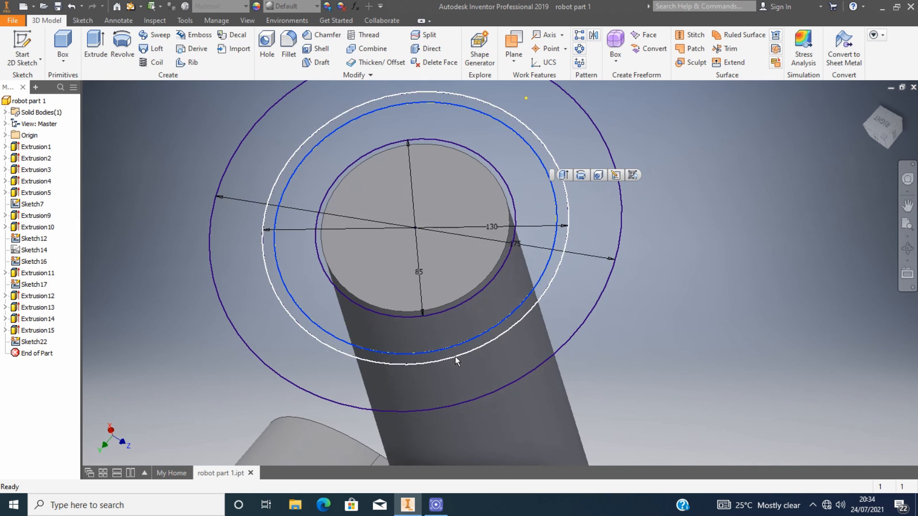
scroll(521, 259, down, 2)
click(892, 134)
click(239, 252)
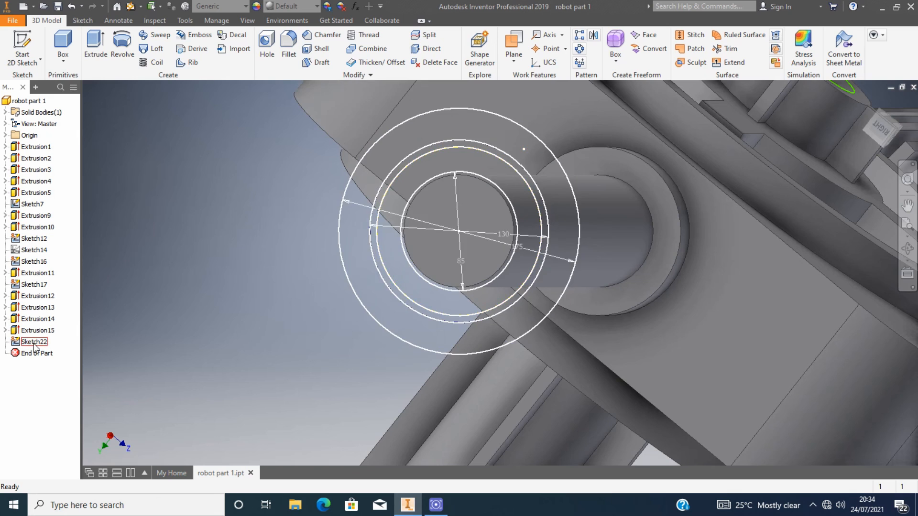
double_click(550, 222)
click(567, 208)
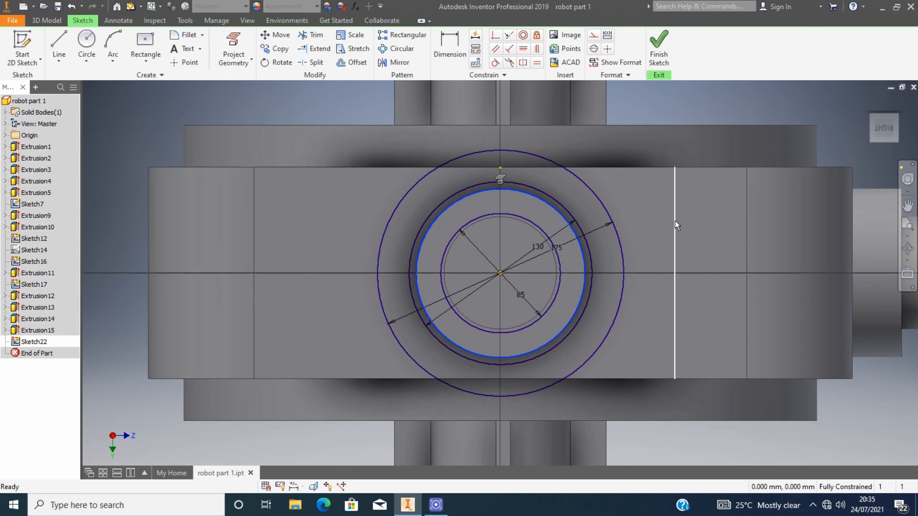
key(Delete)
Draw a center rectangle 10 mm wide and about 55 mm tall, centred on the top of the 130 mm circle.
drag(882, 118, 876, 122)
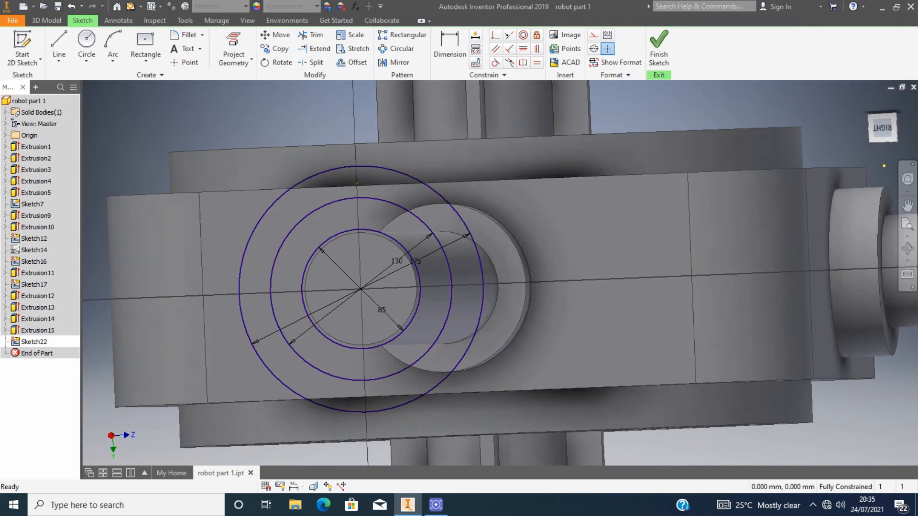
click(880, 136)
scroll(449, 240, down, 8)
click(145, 40)
scroll(540, 202, down, 3)
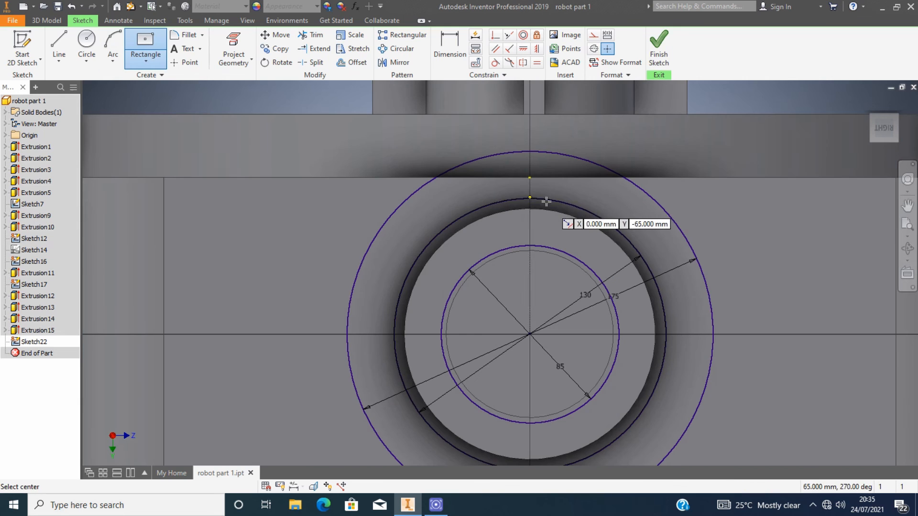
click(529, 198)
text(10)
key(Tab)
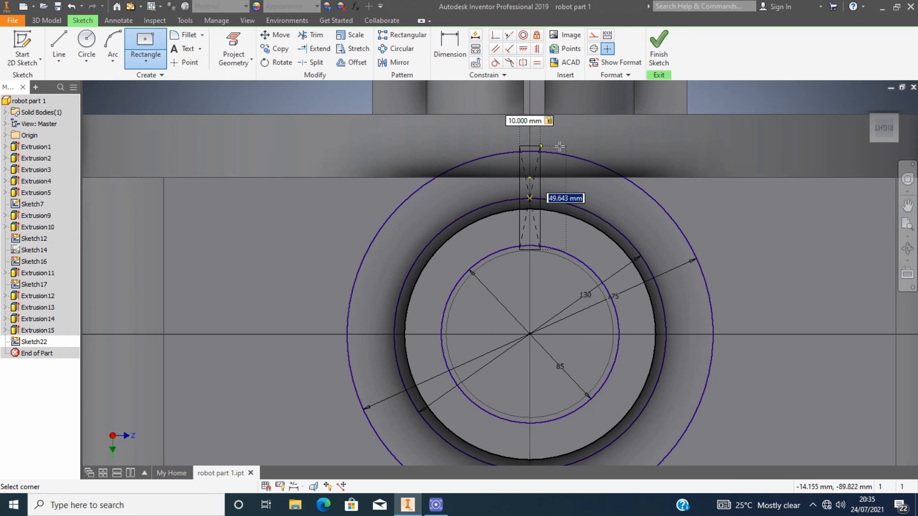
key(Return)
Trim the rectangle's top edge and delete its width and height dimensions.
key(x)
scroll(540, 150, down, 3)
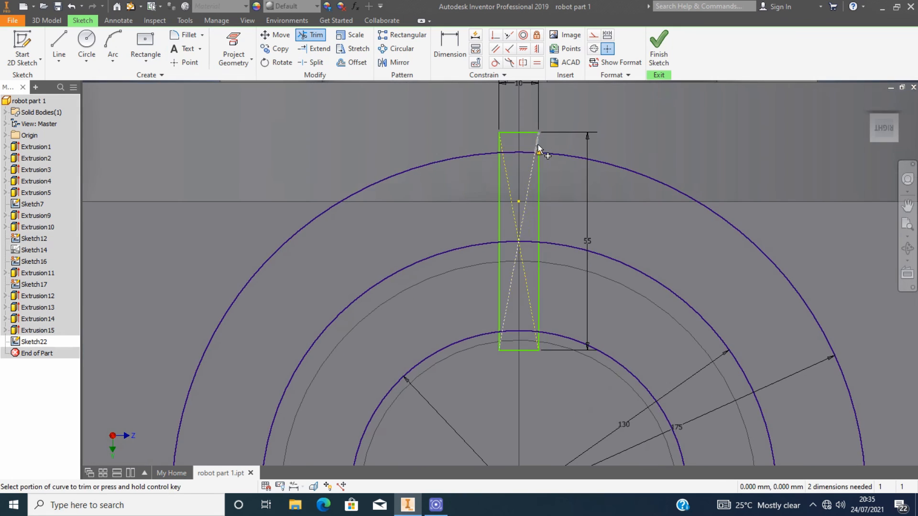
click(538, 144)
click(528, 132)
click(253, 106)
click(523, 132)
click(253, 107)
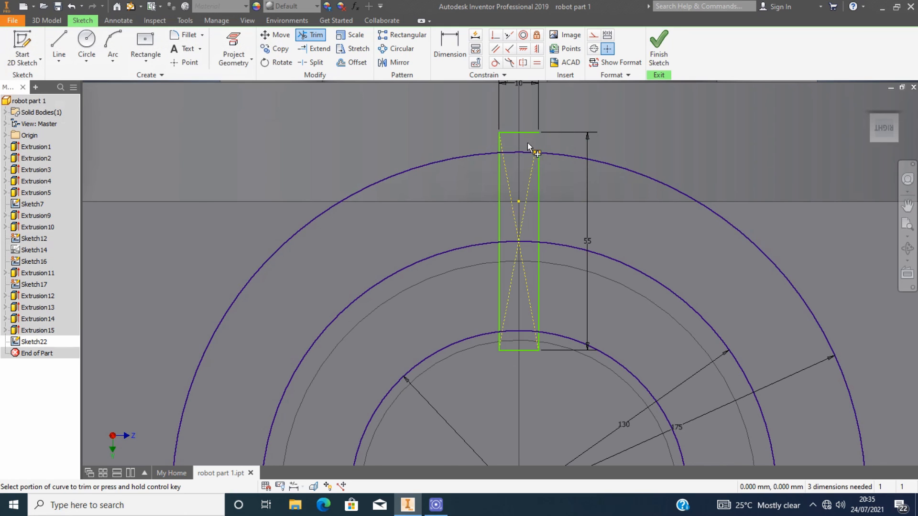
key(Delete)
click(588, 146)
key(Delete)
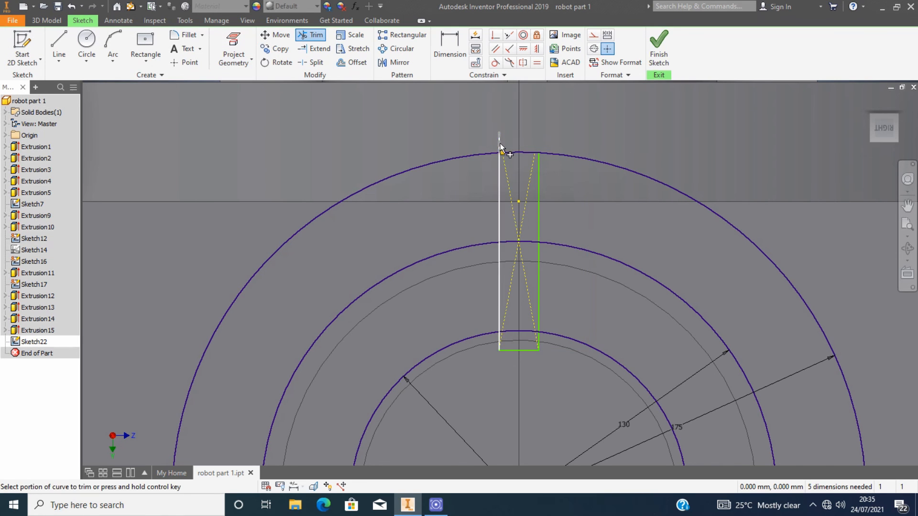
Trim the rectangle's lower end inside the 130 mm circle to leave a single tooth outline.
scroll(526, 152, up, 3)
scroll(534, 276, down, 4)
click(524, 276)
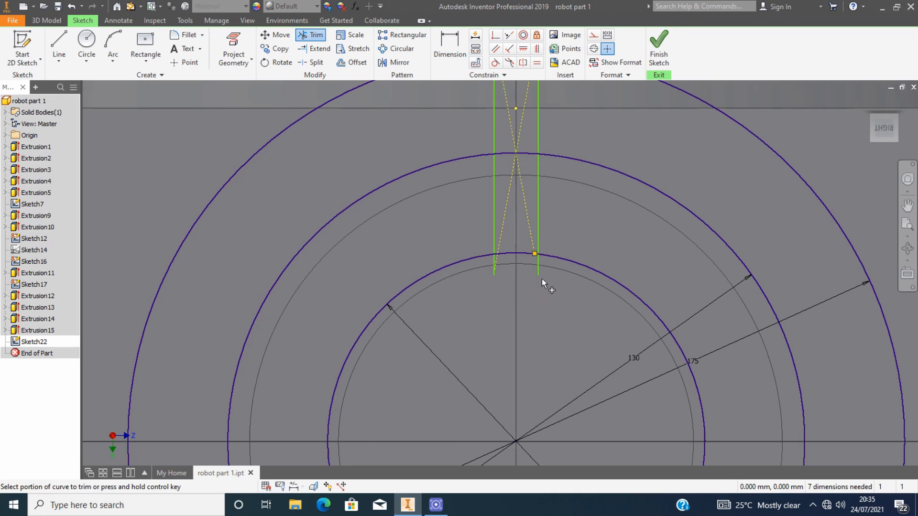
click(493, 249)
scroll(514, 188, up, 2)
click(522, 171)
scroll(526, 201, up, 2)
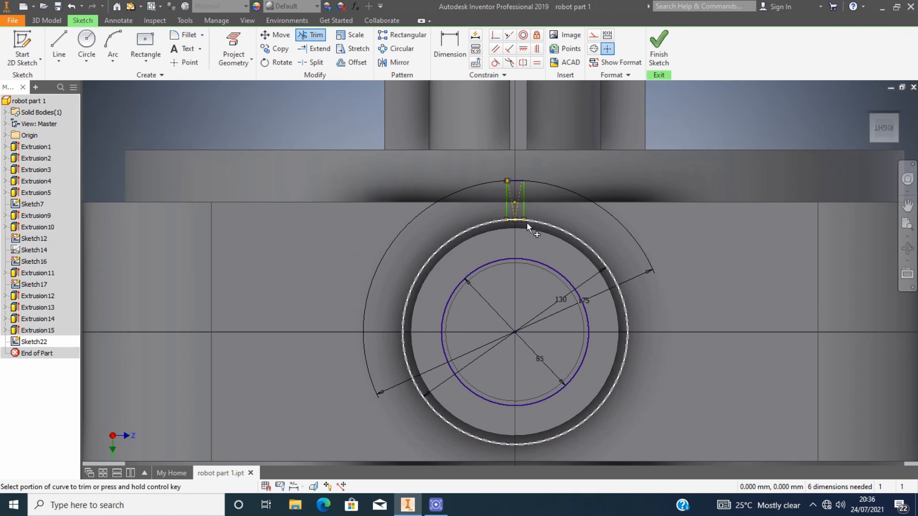
key(Escape)
Circular-pattern the tooth 25 times over 360 deg around the circles' center.
scroll(542, 201, down, 3)
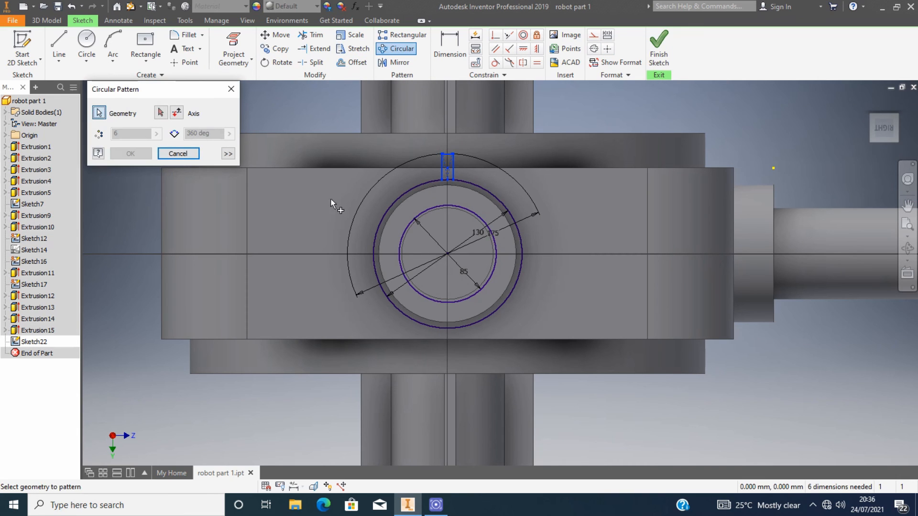
scroll(454, 258, down, 2)
click(454, 259)
text(25)
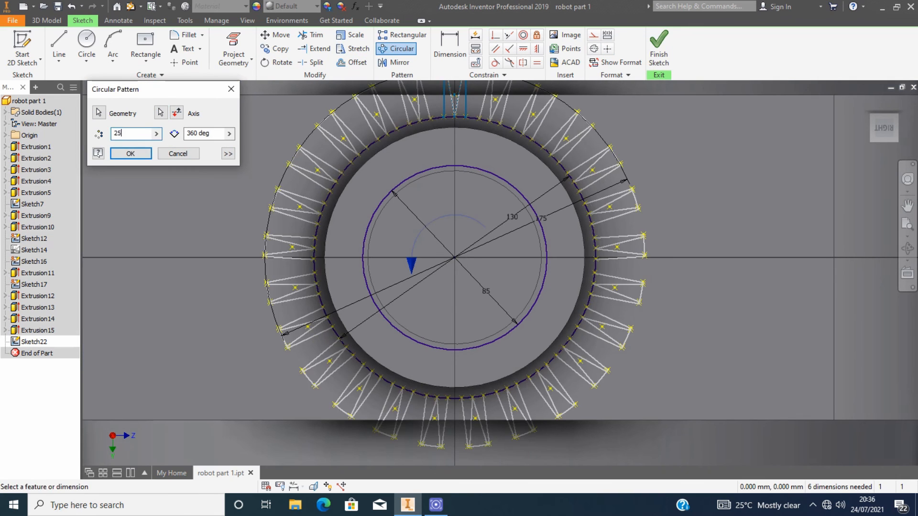
click(124, 154)
Trim the 130 mm circle's arcs between the teeth along the left and lower side of the ring.
scroll(357, 200, up, 5)
scroll(357, 200, down, 4)
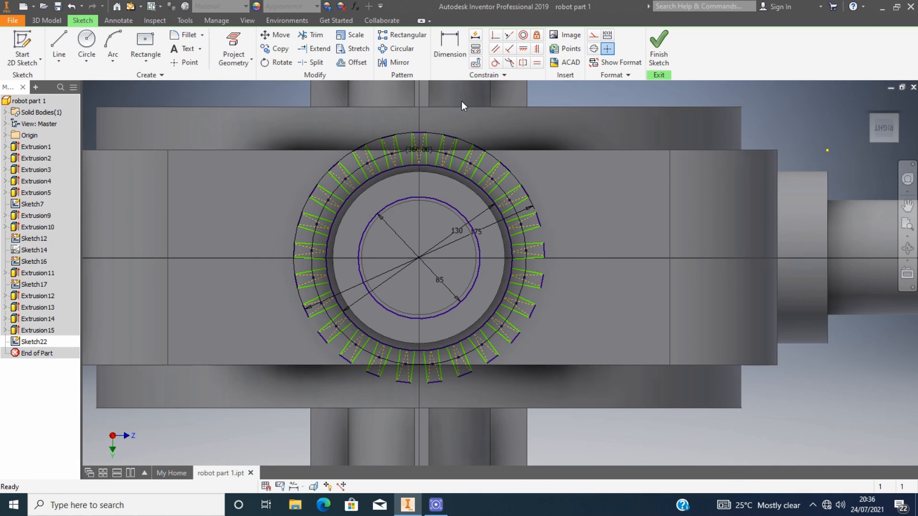
click(309, 38)
scroll(411, 158, down, 3)
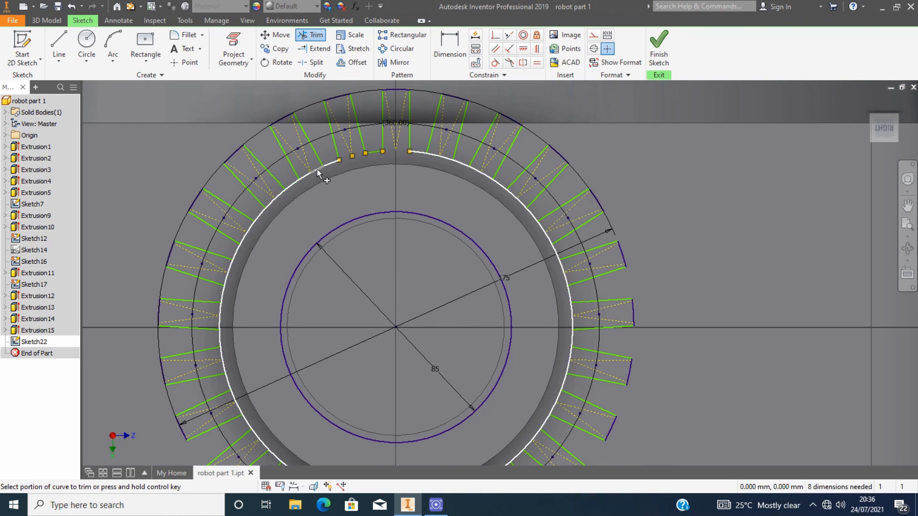
mouse_move(317, 172)
mouse_down()
mouse_move(282, 194)
mouse_move(251, 228)
mouse_move(248, 250)
mouse_up()
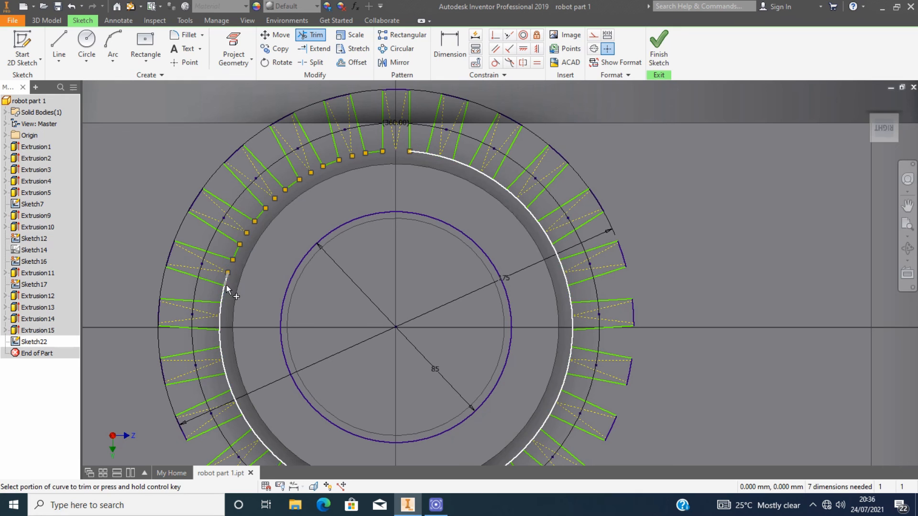
scroll(244, 400, up, 5)
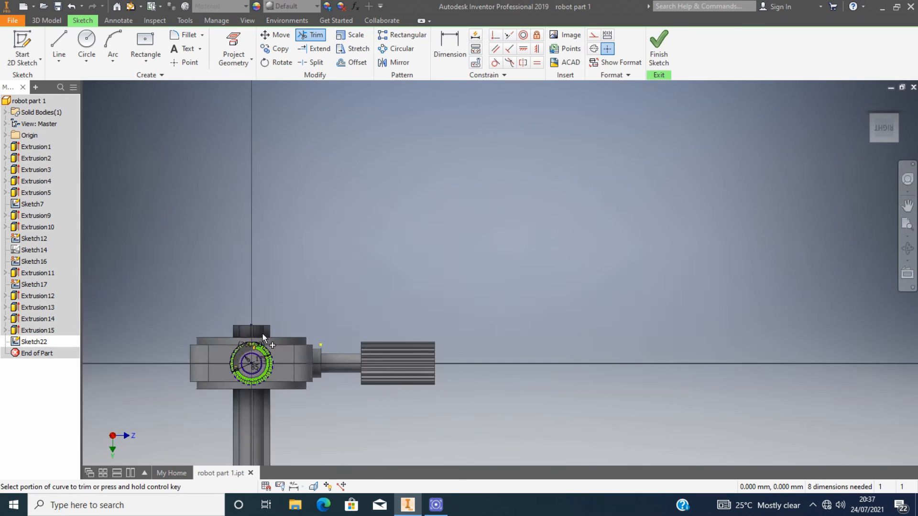
scroll(262, 333, down, 5)
drag(265, 267, 286, 306)
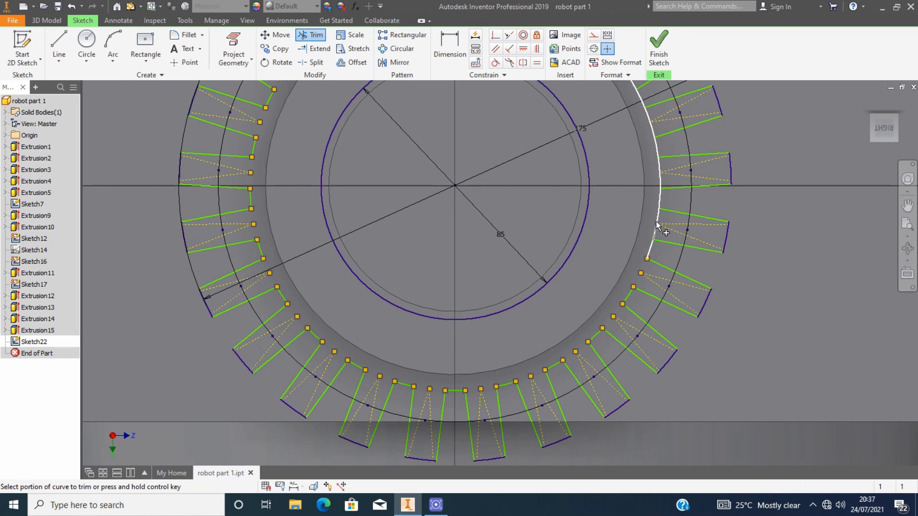
Trim the remaining 130 mm circle arcs between the teeth on the right and upper side.
scroll(660, 176, up, 4)
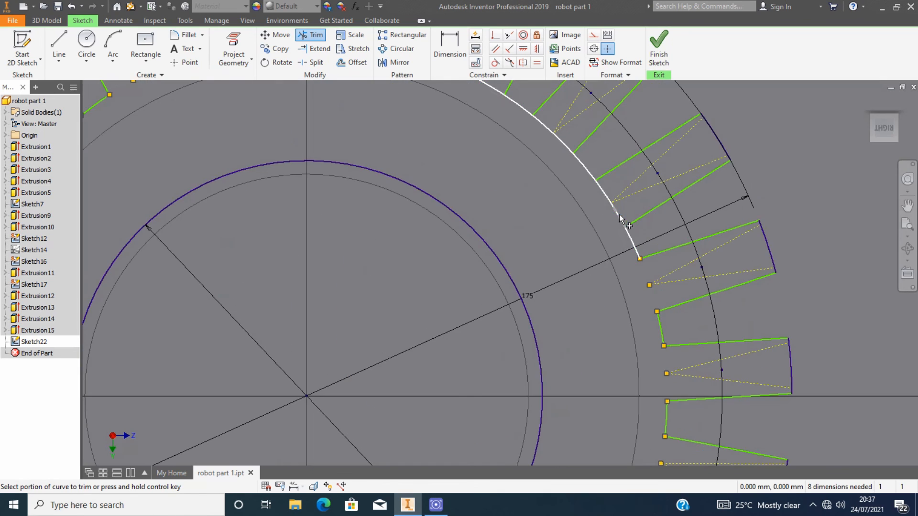
click(602, 188)
scroll(581, 191, up, 4)
click(576, 184)
scroll(566, 178, down, 5)
click(573, 178)
click(512, 133)
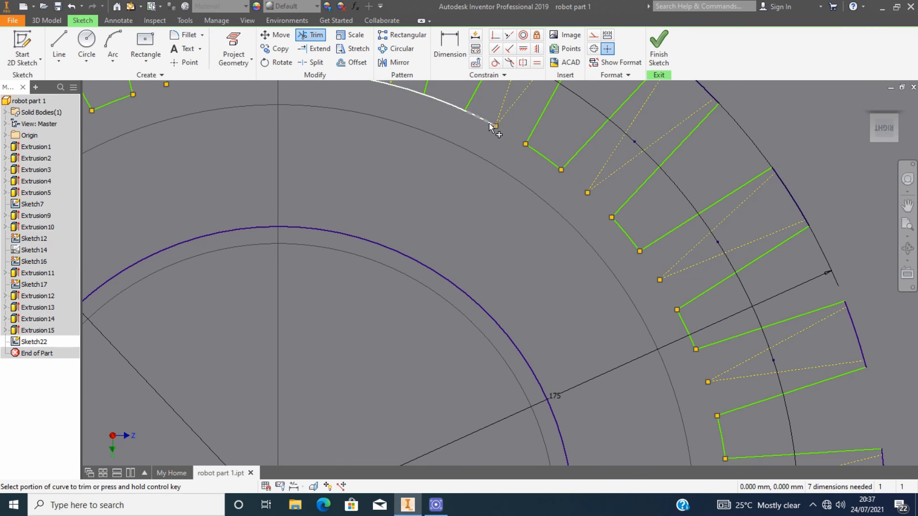
click(483, 117)
scroll(480, 144, up, 3)
scroll(446, 188, down, 5)
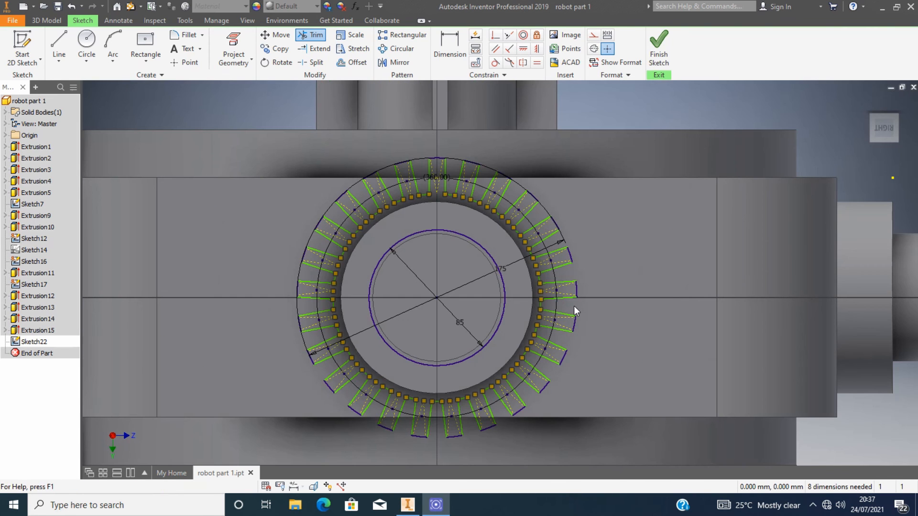